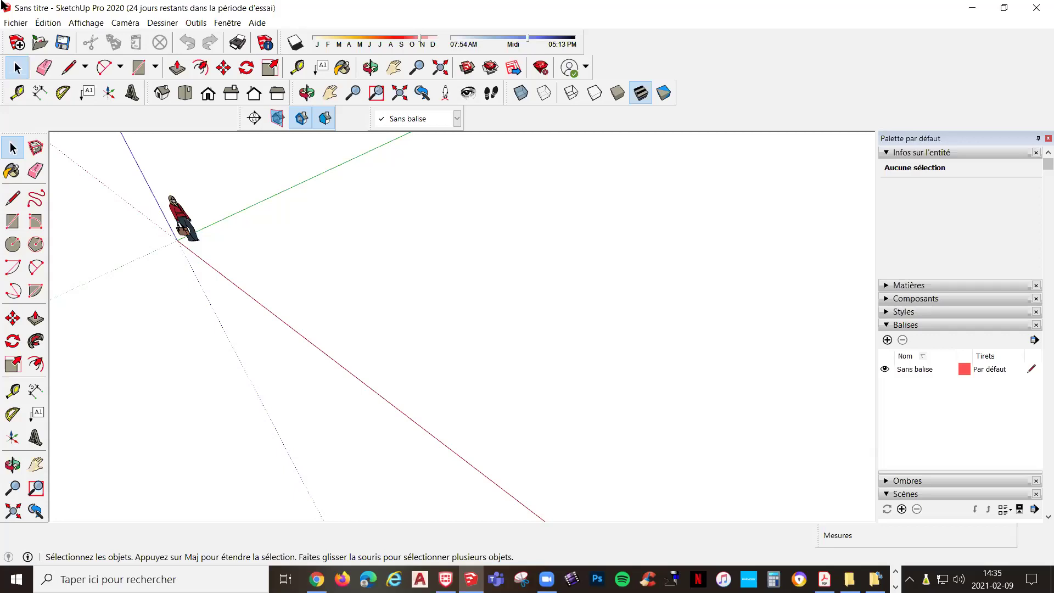
# Import PLAN CONDO.png as an image and place it from the origin, about 304" wide
pyautogui.click(15, 24)
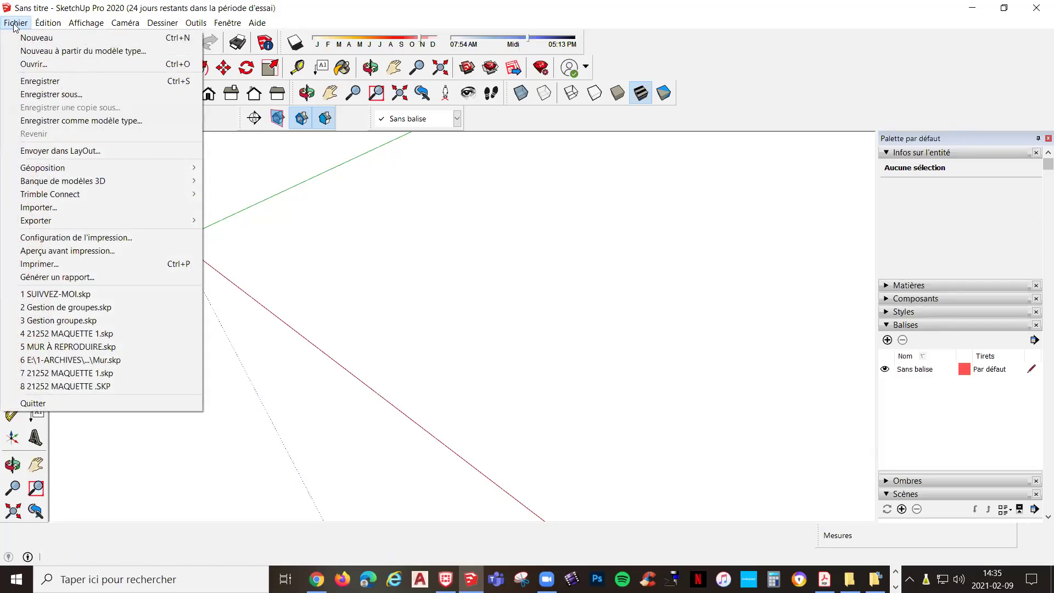
pyautogui.click(73, 207)
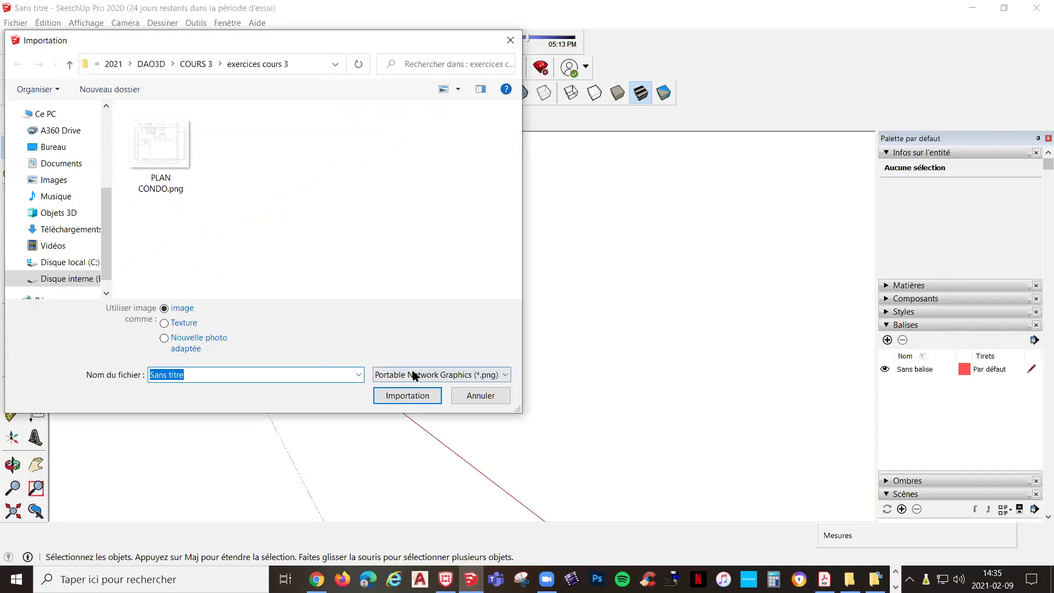
pyautogui.click(415, 374)
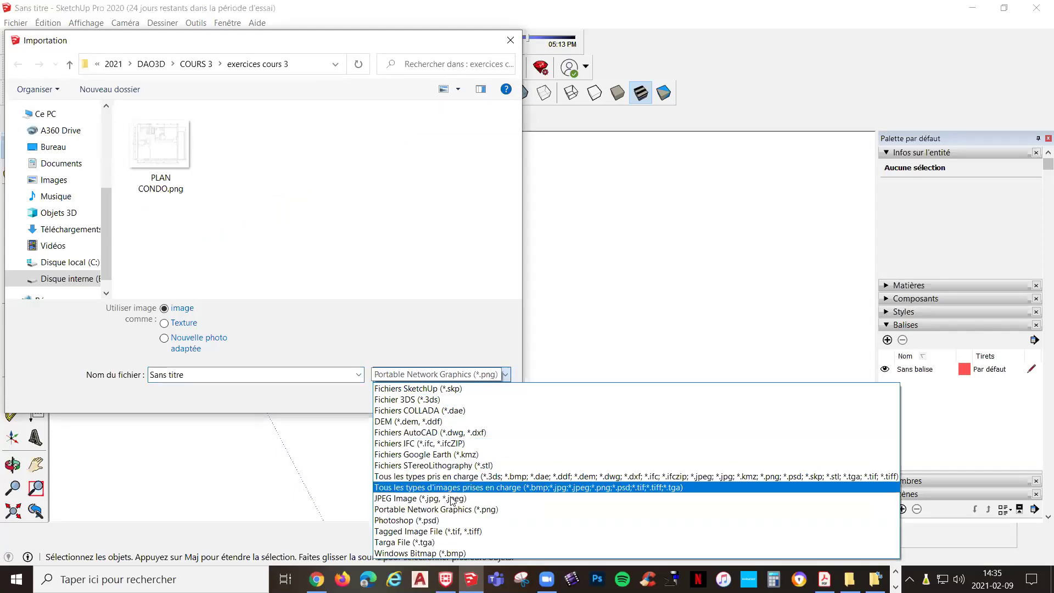
pyautogui.click(484, 513)
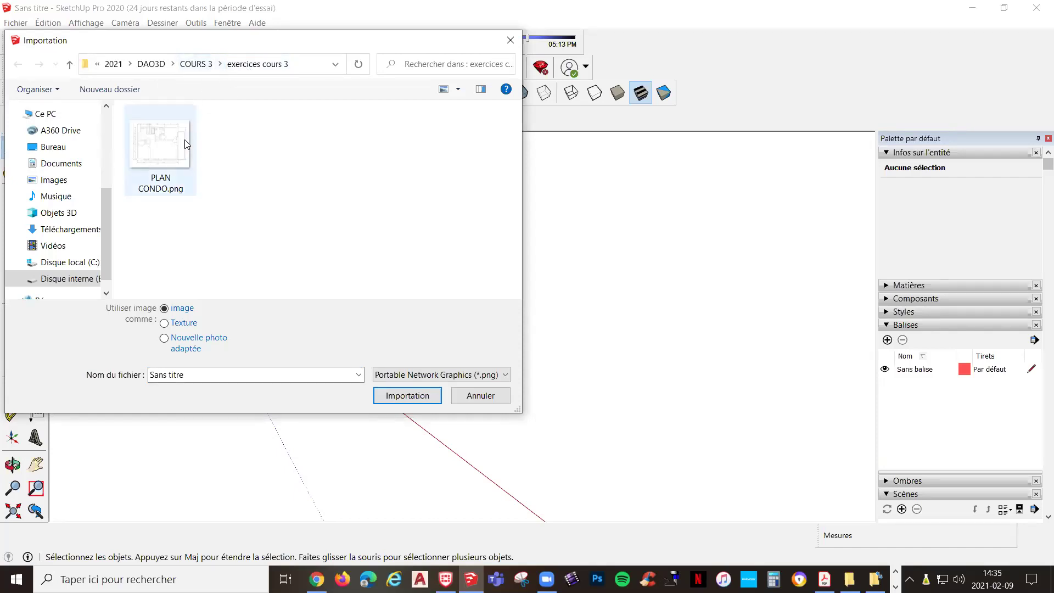
pyautogui.click(159, 137)
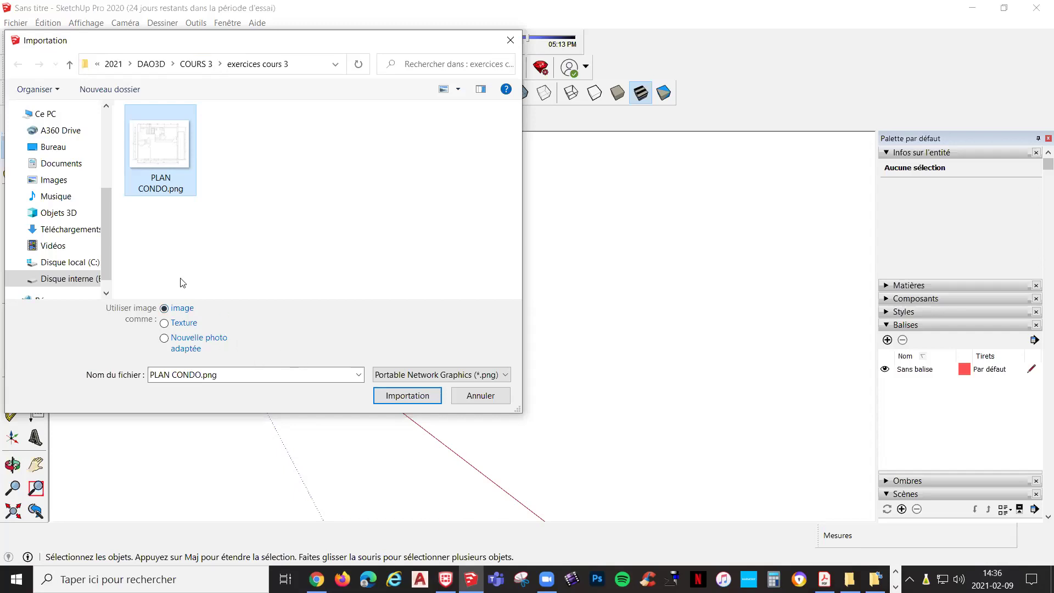
pyautogui.click(407, 396)
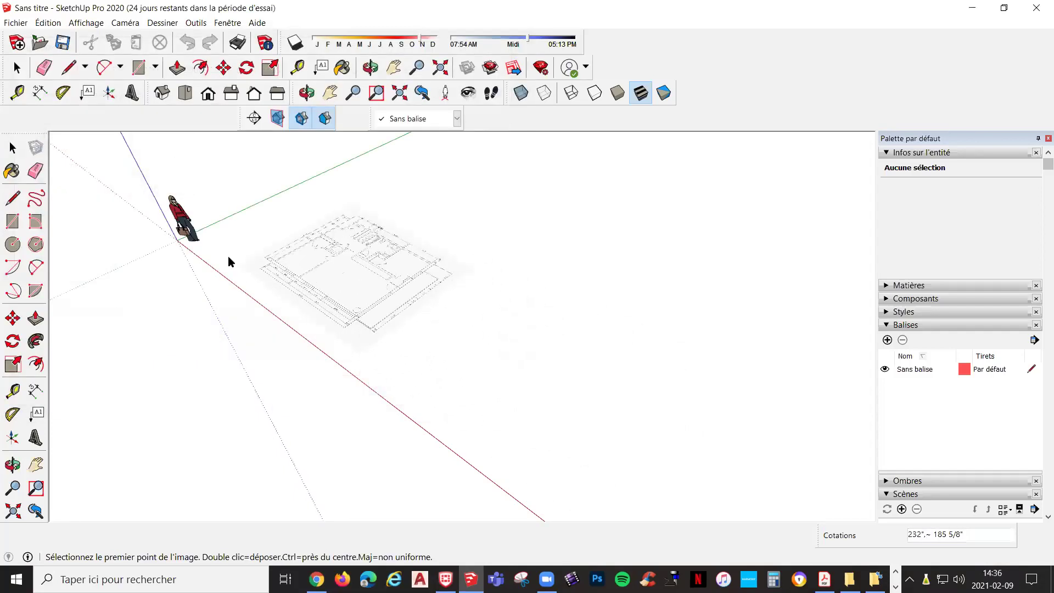
pyautogui.click(176, 241)
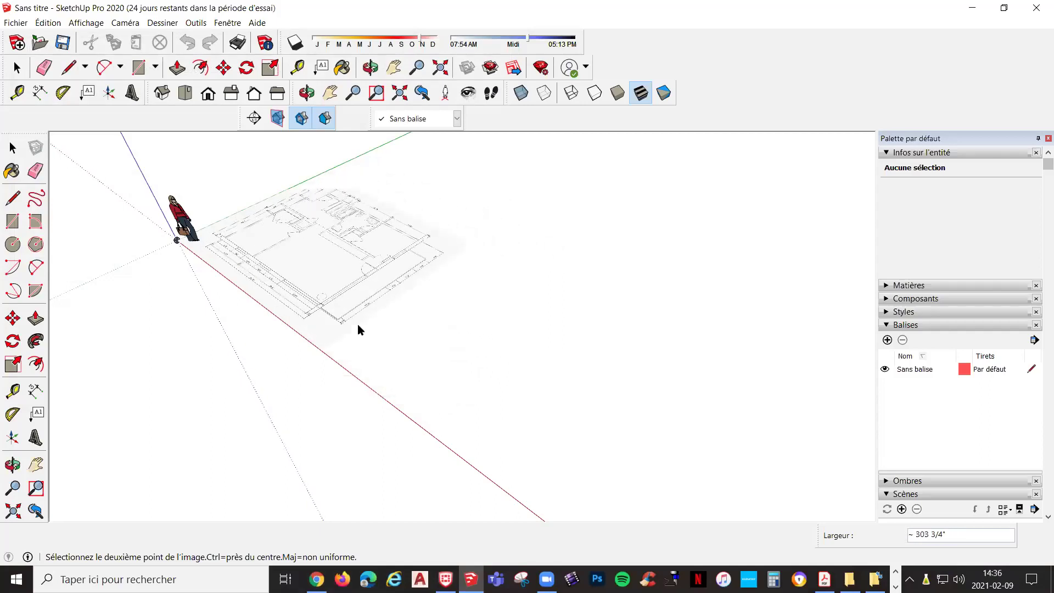
pyautogui.click(358, 324)
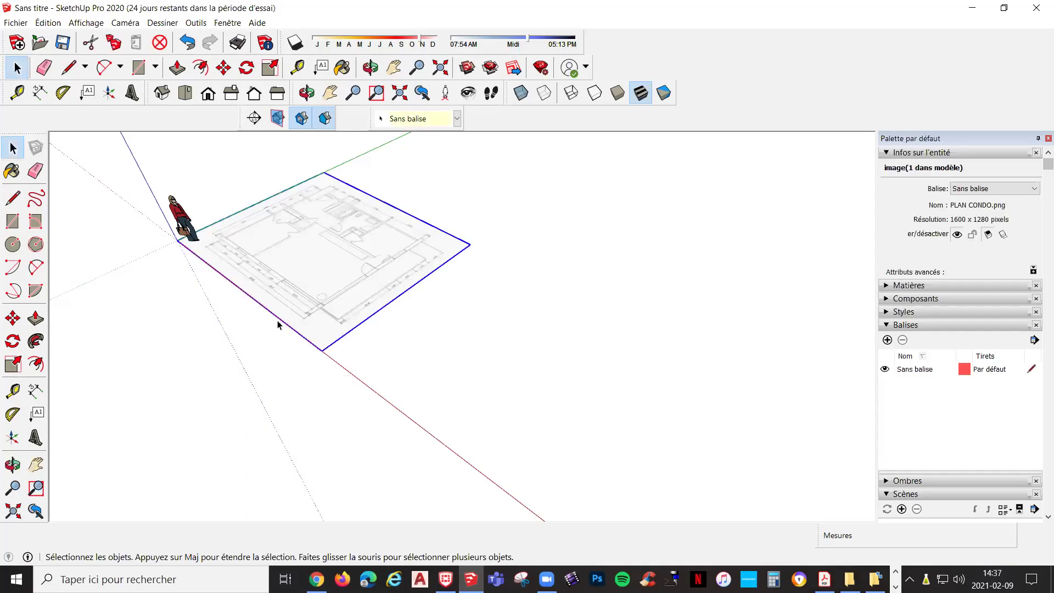
# Switch to the top view and frame the overall dimension line below the condo plan
pyautogui.scroll(3, 219, 233)
pyautogui.scroll(6, 235, 270)
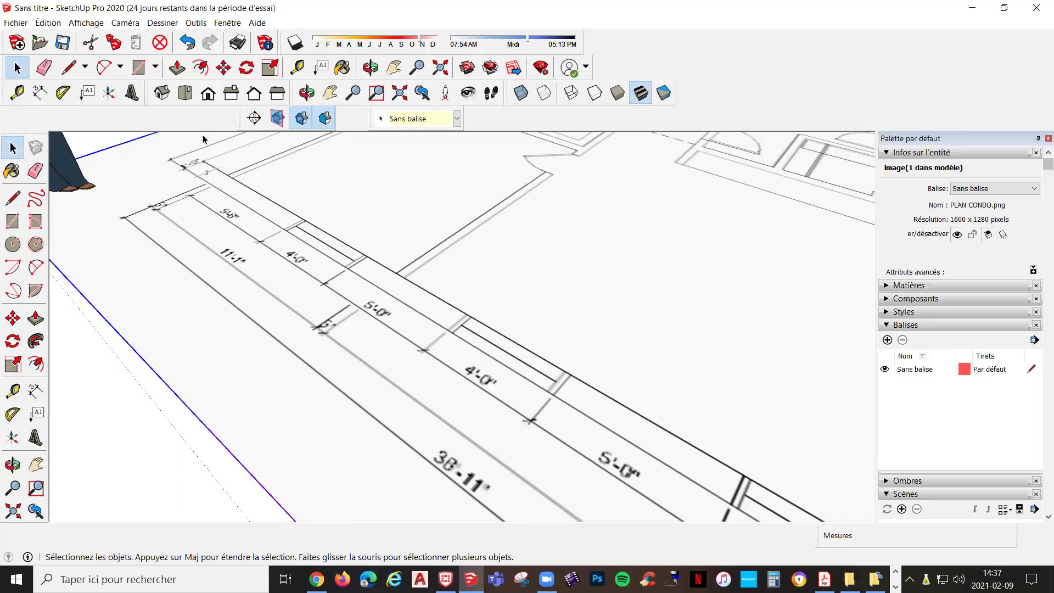
pyautogui.click(185, 94)
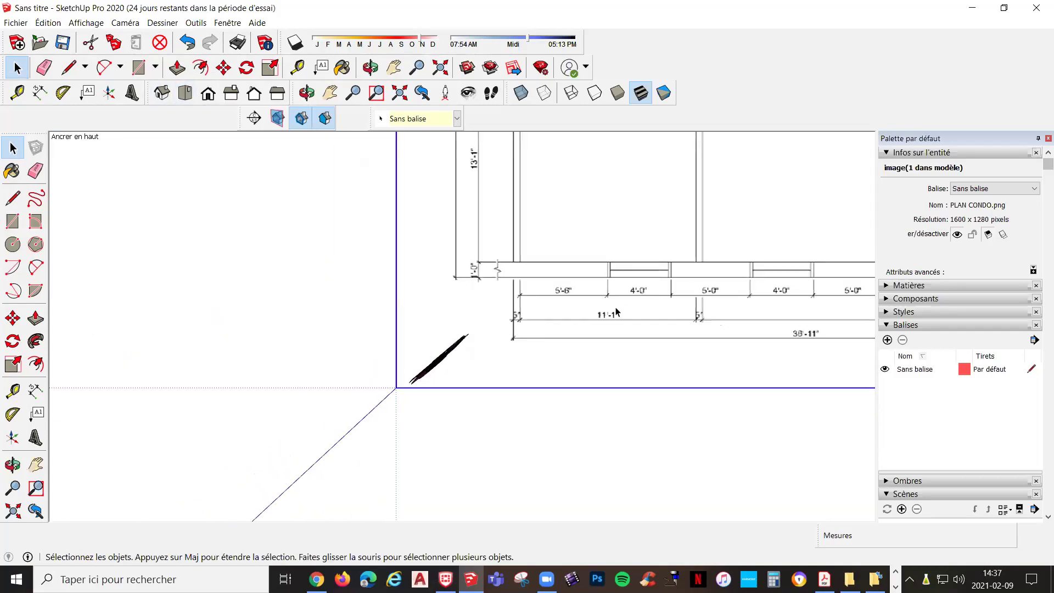
pyautogui.keyDown('shift'); pyautogui.moveTo(800, 289); pyautogui.dragTo(548, 373, button='middle'); pyautogui.keyUp('shift')
pyautogui.scroll(2, 347, 393)
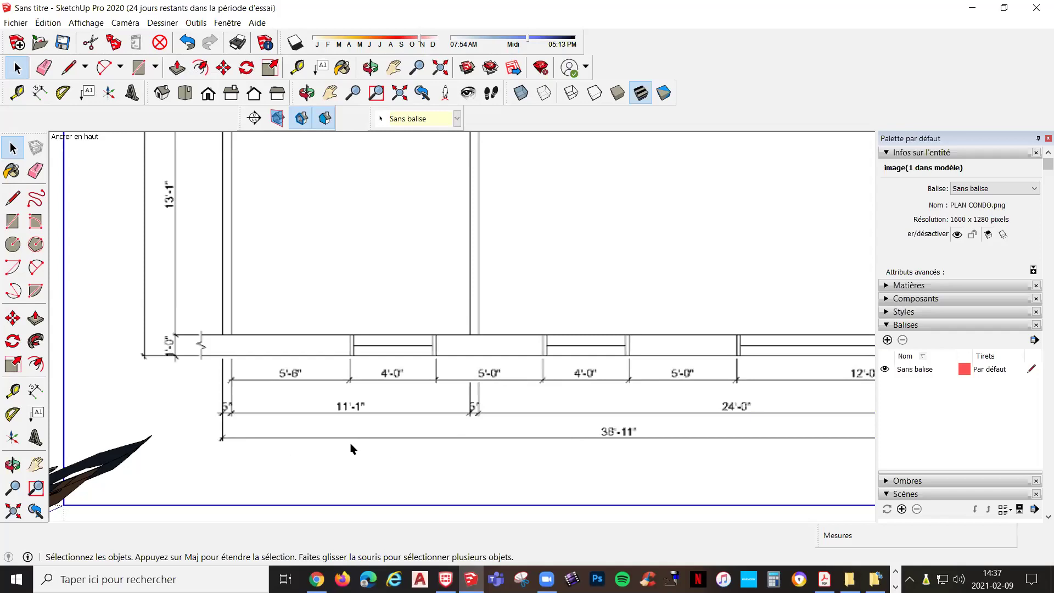
pyautogui.scroll(-2, 508, 433)
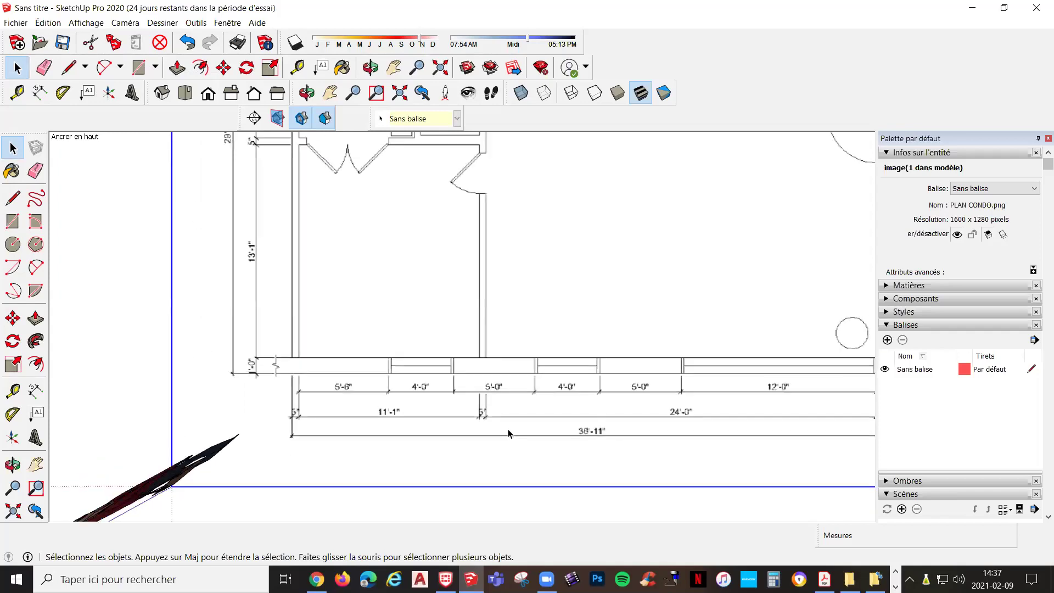
pyautogui.scroll(-1, 509, 434)
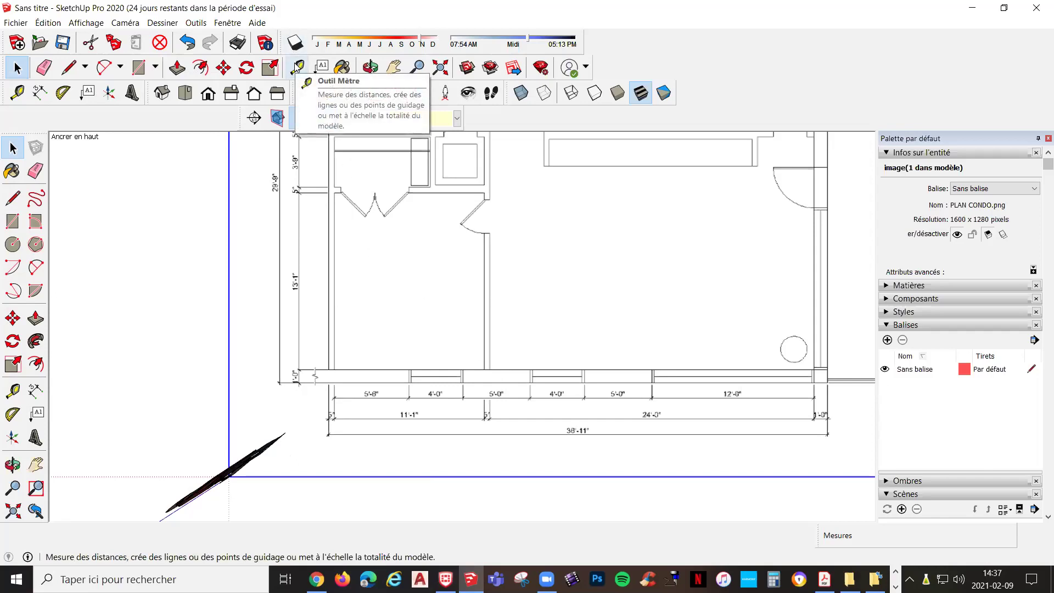
# Measure the plan's overall lower dimension line from end to end and rescale the whole model so it equals 36'11"
pyautogui.click(298, 66)
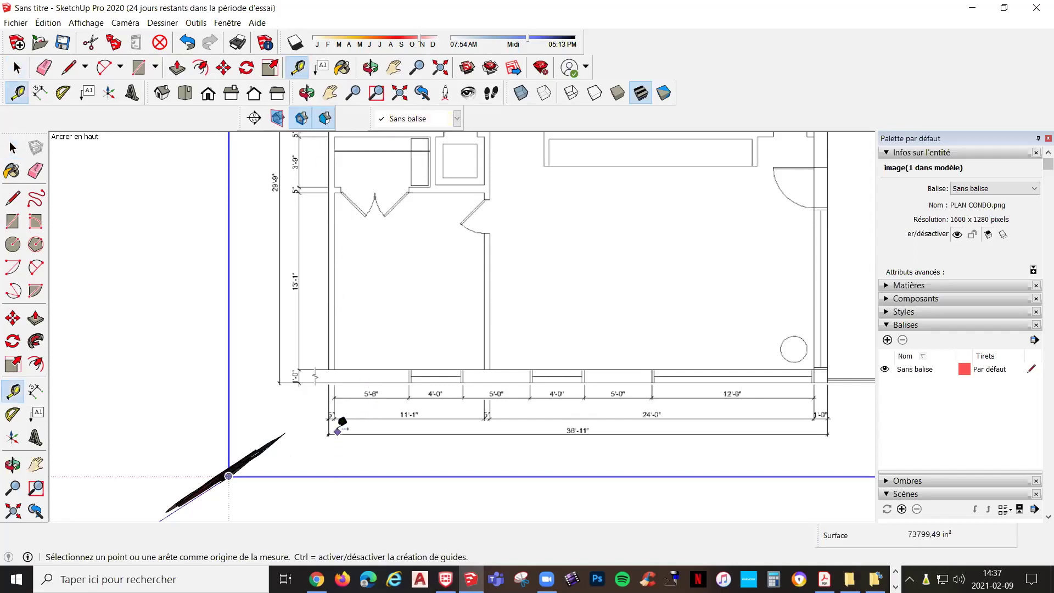
pyautogui.scroll(4, 331, 424)
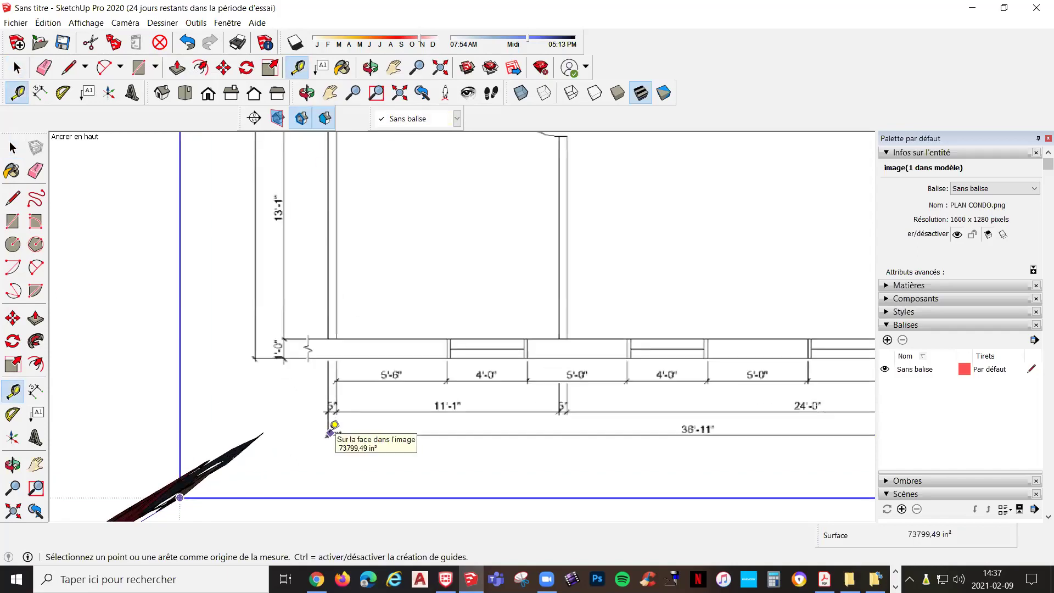
pyautogui.scroll(3, 335, 426)
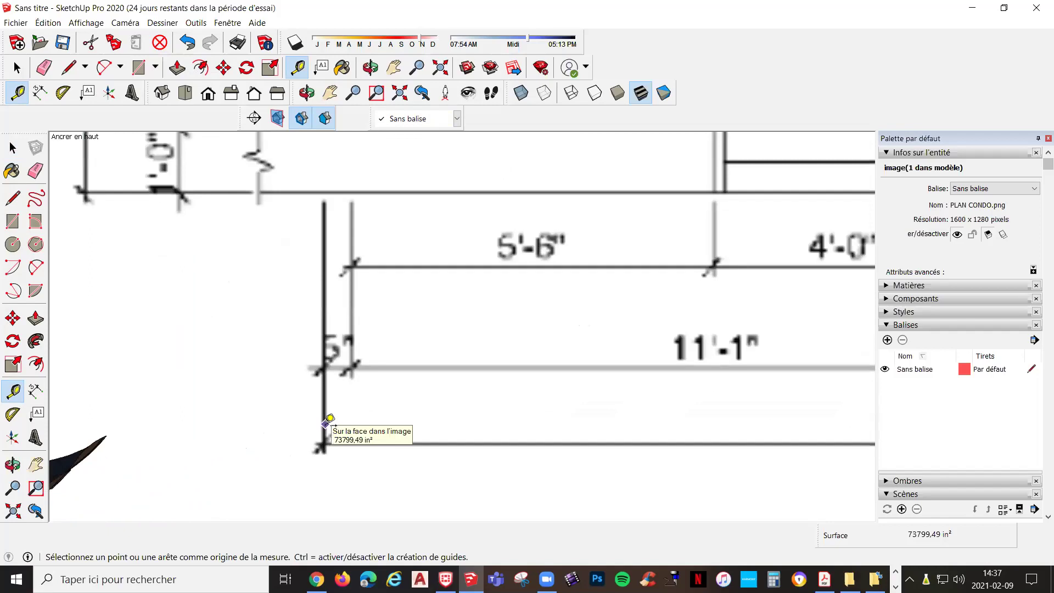
pyautogui.click(325, 425)
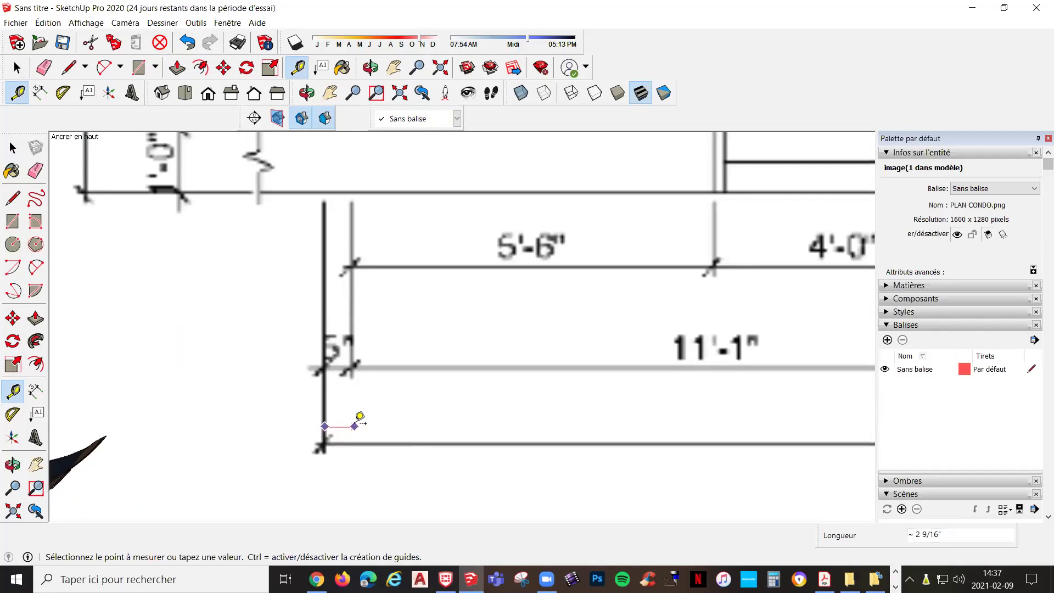
pyautogui.scroll(-5, 352, 420)
pyautogui.scroll(-3, 372, 409)
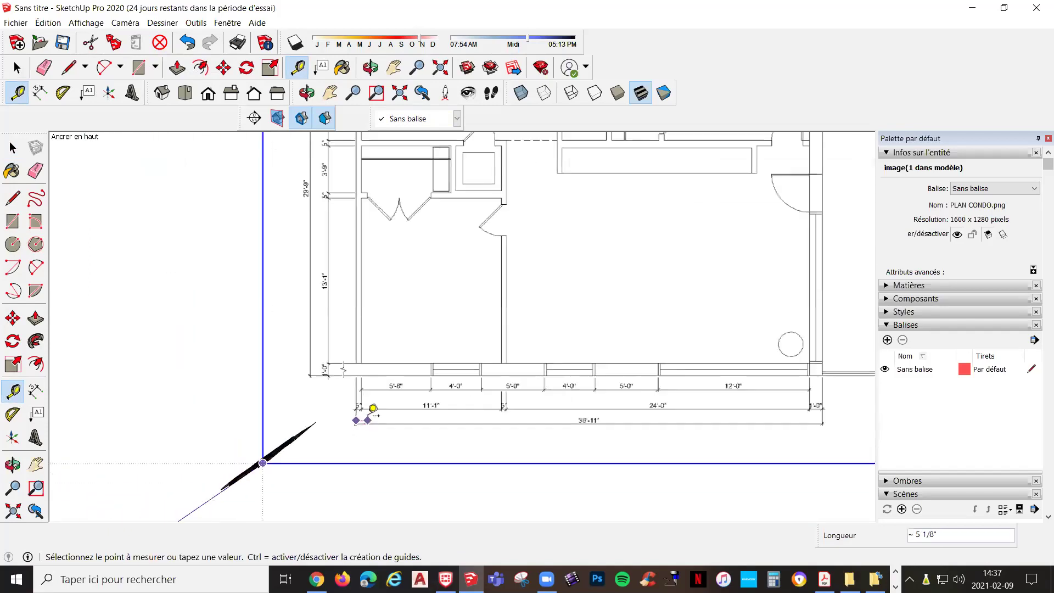
pyautogui.scroll(5, 715, 425)
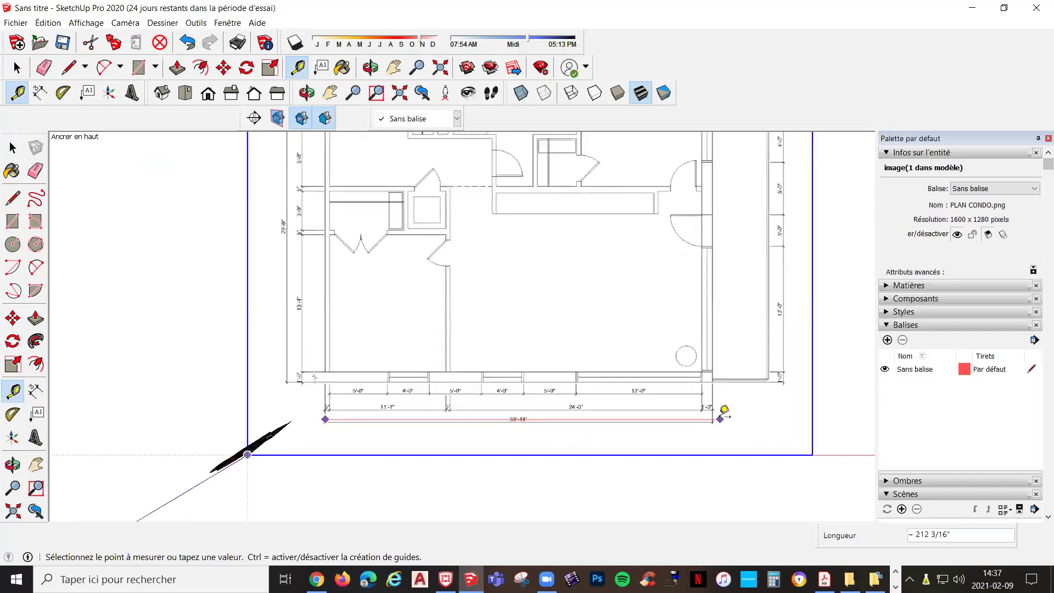
pyautogui.scroll(6, 714, 416)
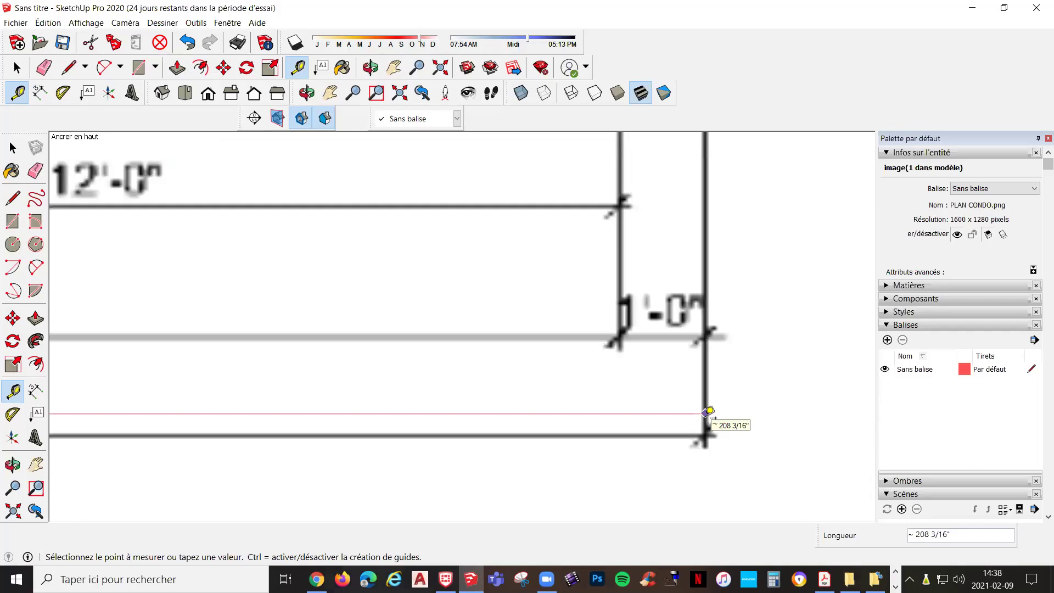
pyautogui.click(708, 413)
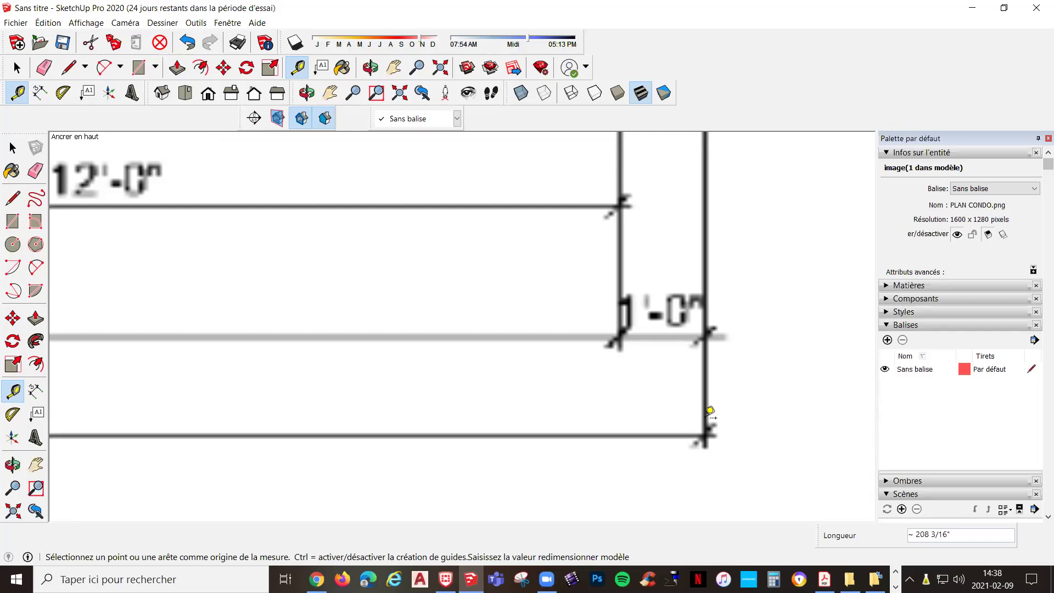
pyautogui.write("36'11")
pyautogui.press('Return')
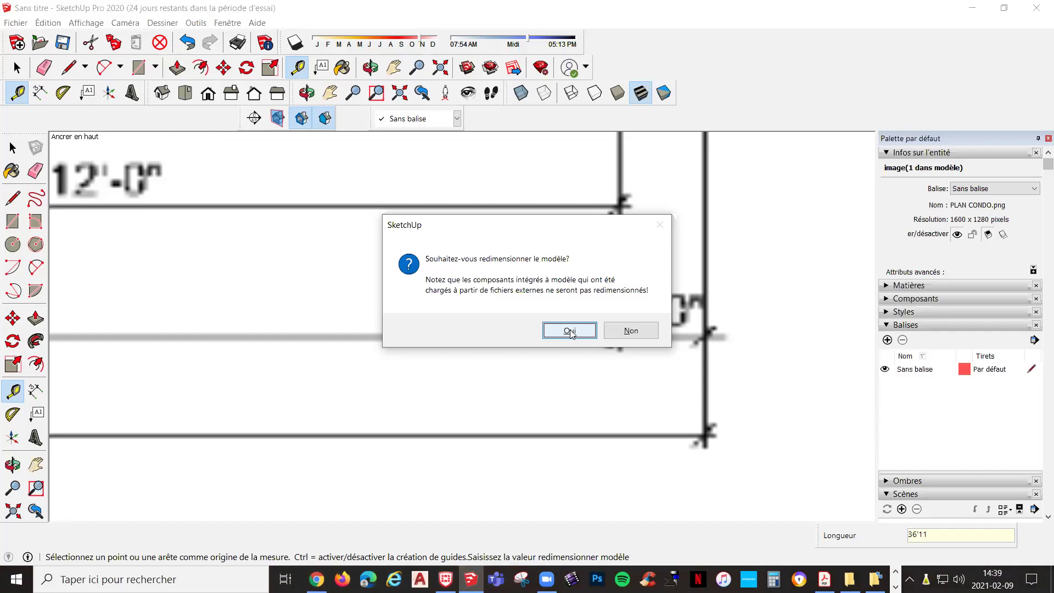
pyautogui.click(570, 331)
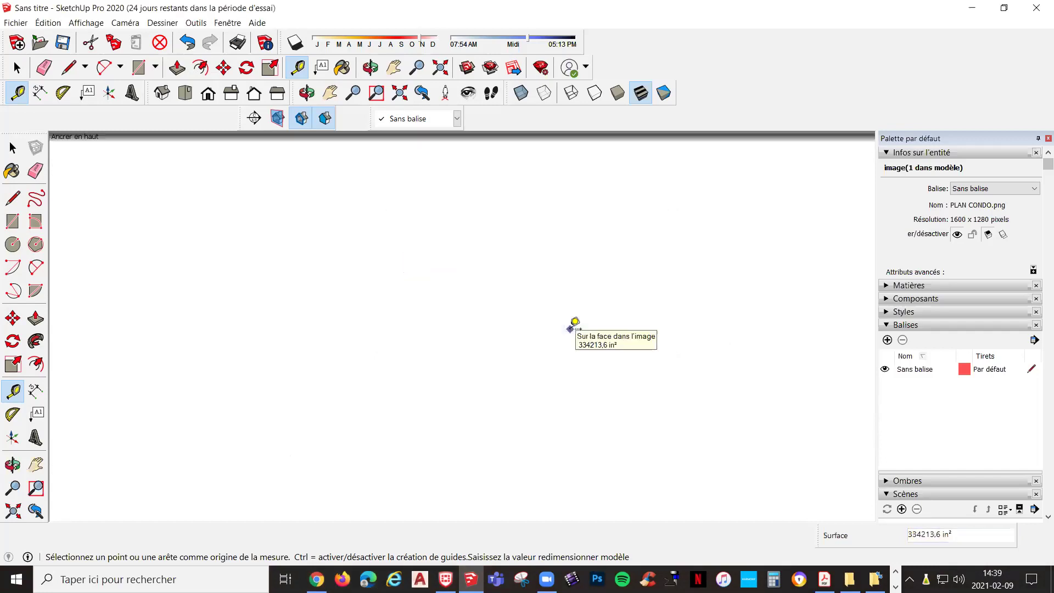
# Measure from the start of the 11'-1" dimension on the plan to check the new scale
pyautogui.scroll(-6, 390, 403)
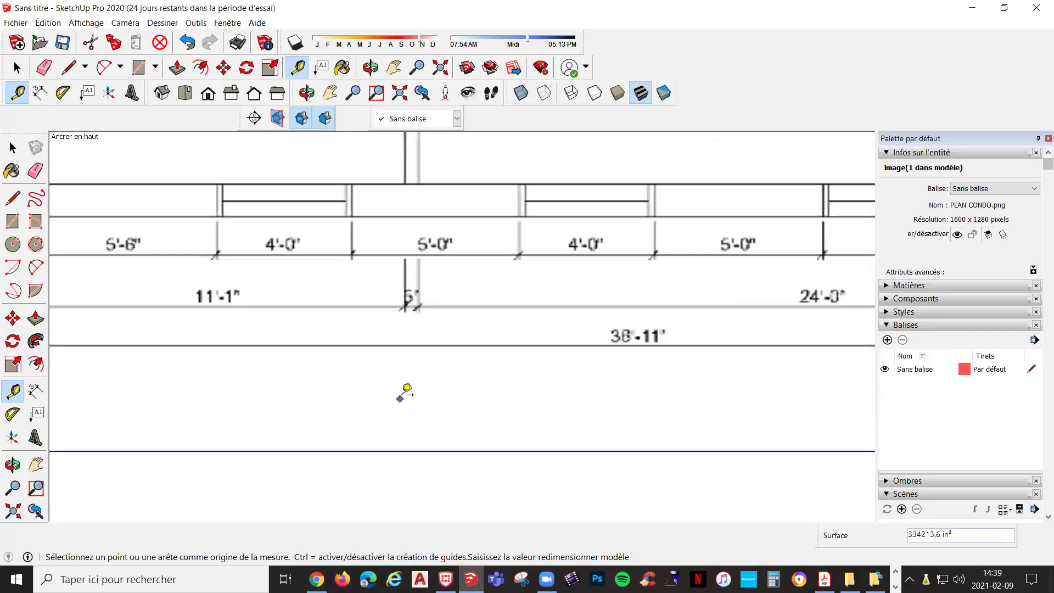
pyautogui.scroll(-2, 384, 395)
pyautogui.scroll(3, 264, 343)
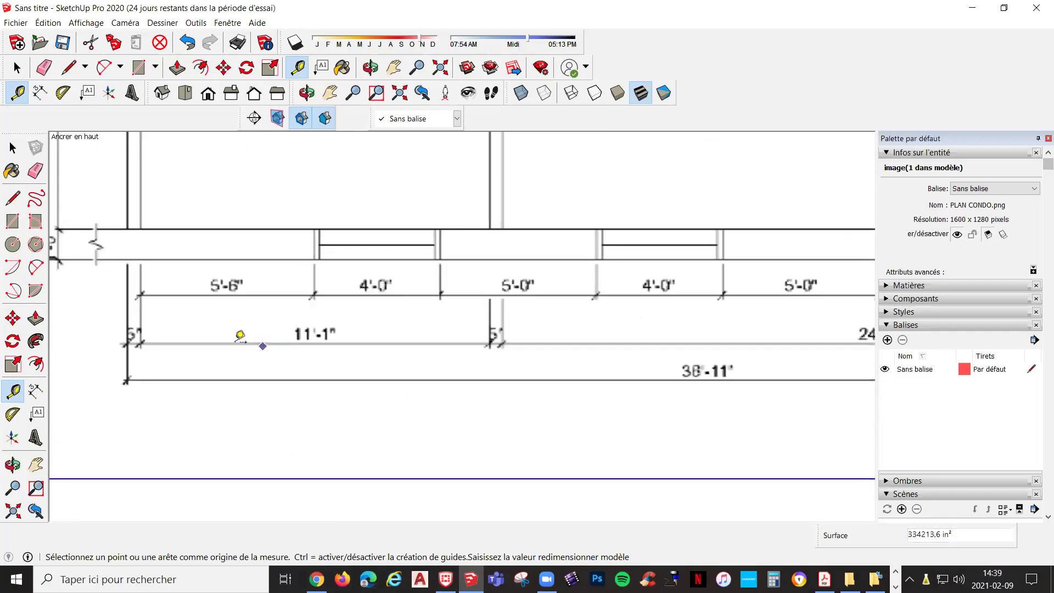
pyautogui.click(140, 317)
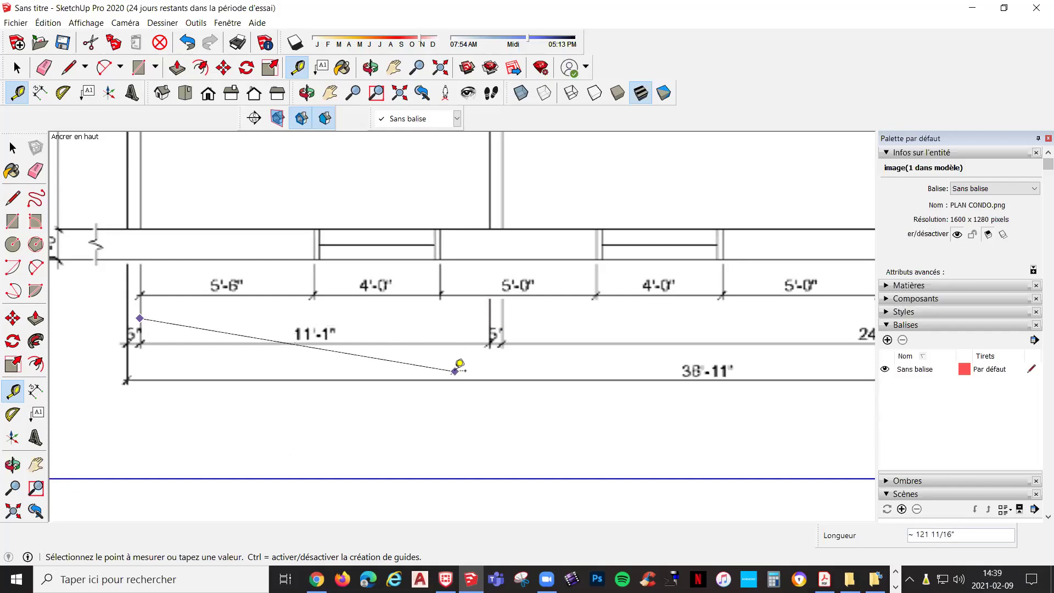
pyautogui.click(459, 366)
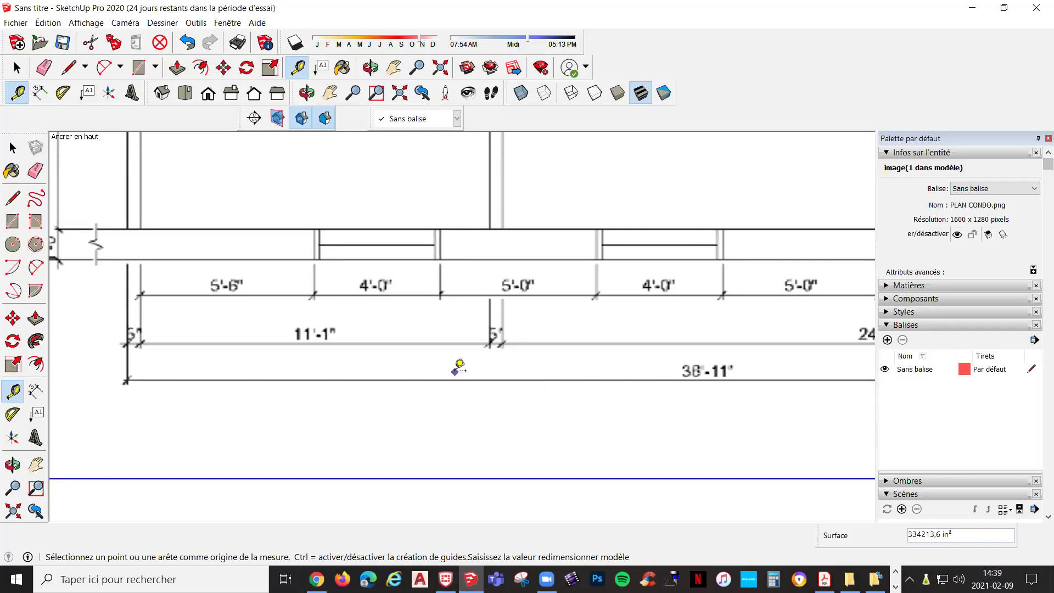
pyautogui.scroll(-3, 459, 365)
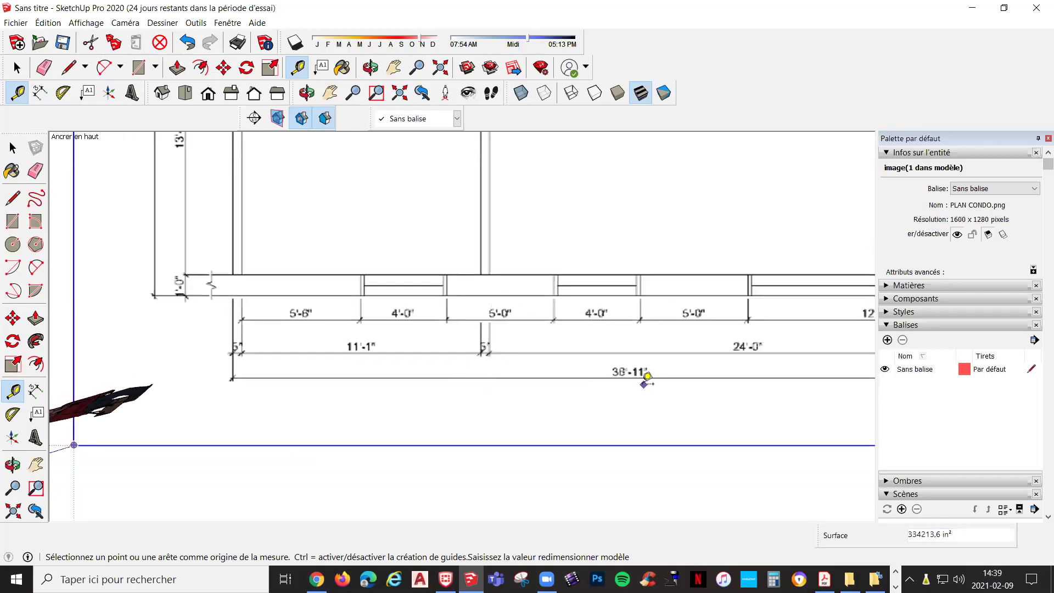
pyautogui.scroll(-4, 634, 379)
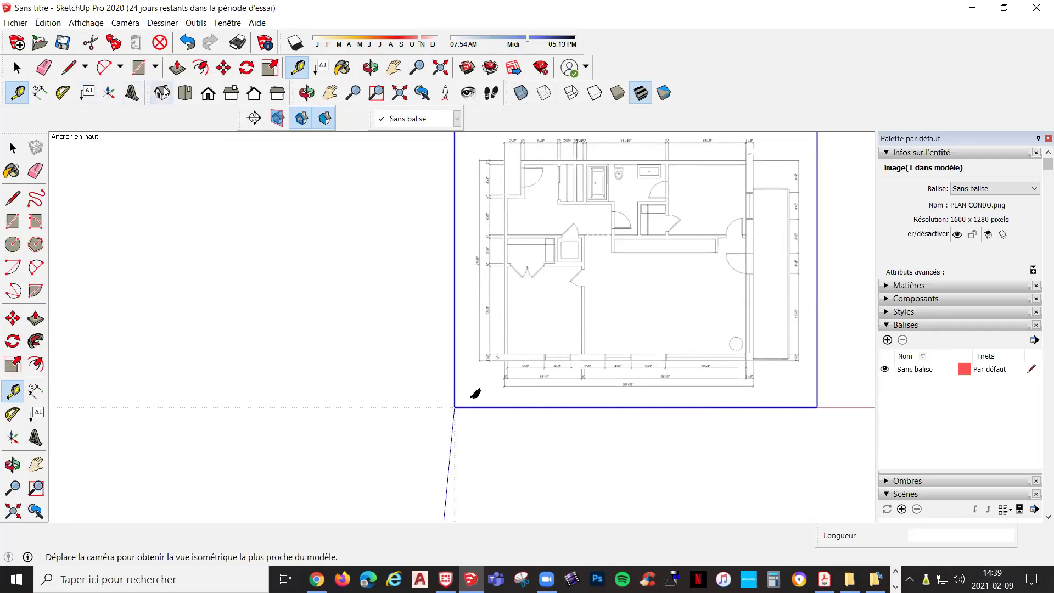
# Move the plan image so the outer lower-left corner of the condo walls sits on the origin, and return to the top view
pyautogui.click(223, 68)
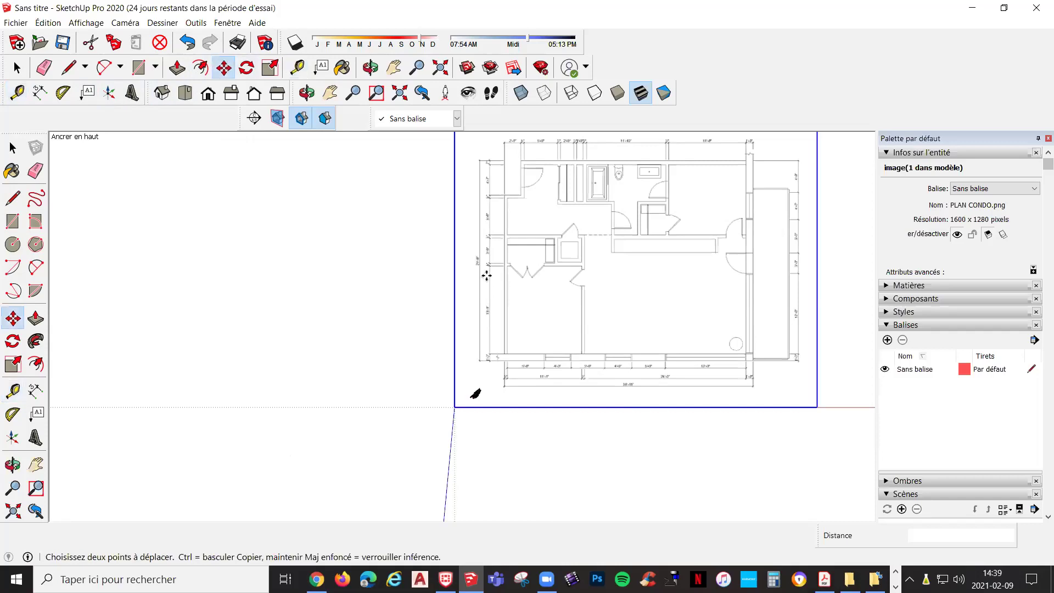
pyautogui.scroll(3, 504, 367)
pyautogui.scroll(4, 503, 366)
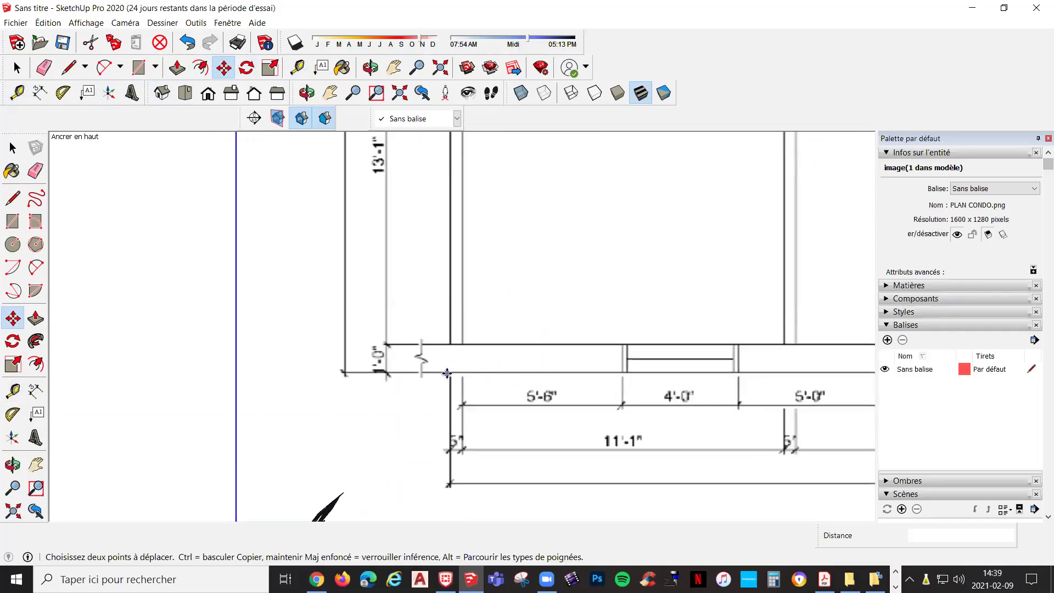
pyautogui.scroll(3, 454, 373)
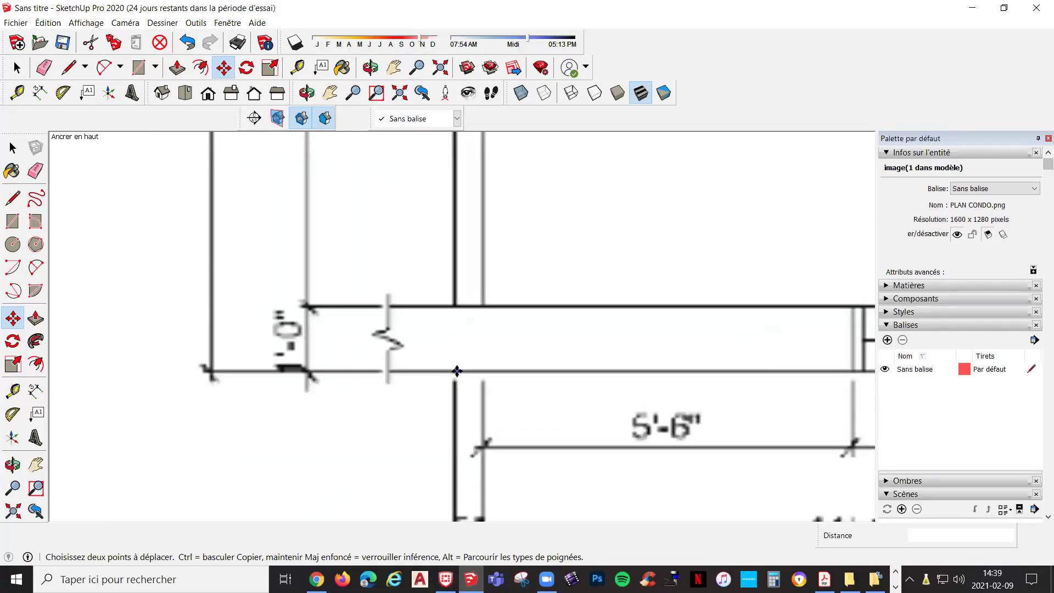
pyautogui.click(454, 371)
pyautogui.scroll(-4, 384, 425)
pyautogui.scroll(-3, 384, 420)
pyautogui.moveTo(382, 426)
pyautogui.mouseDown(button='middle')
pyautogui.moveTo(384, 400)
pyautogui.moveTo(369, 431)
pyautogui.mouseUp(button='middle')
pyautogui.scroll(2, 351, 456)
pyautogui.moveTo(335, 470)
pyautogui.mouseDown(button='middle')
pyautogui.moveTo(346, 483)
pyautogui.moveTo(349, 455)
pyautogui.mouseUp(button='middle')
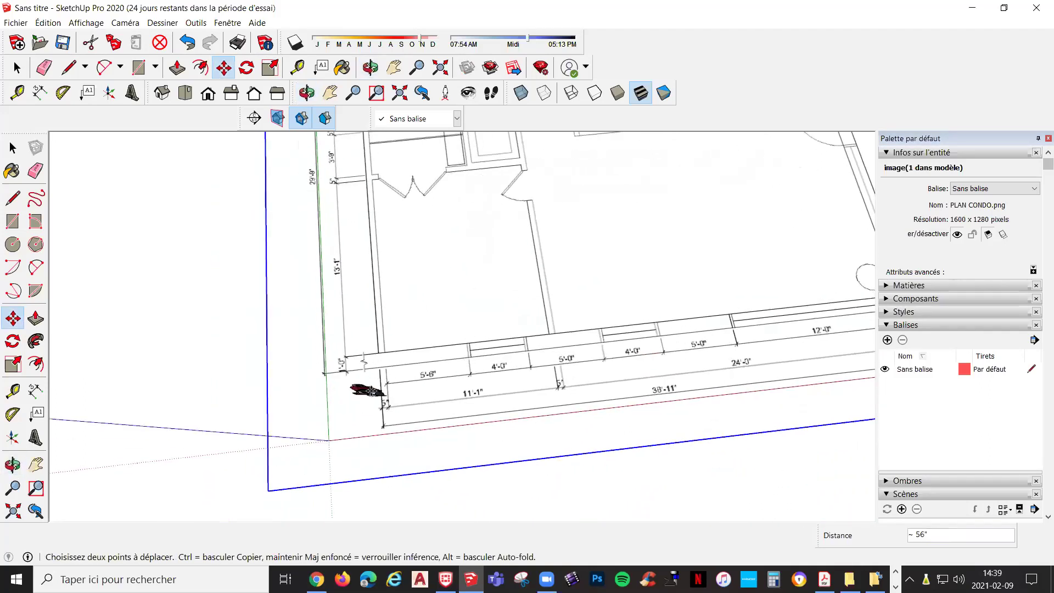
pyautogui.click(328, 440)
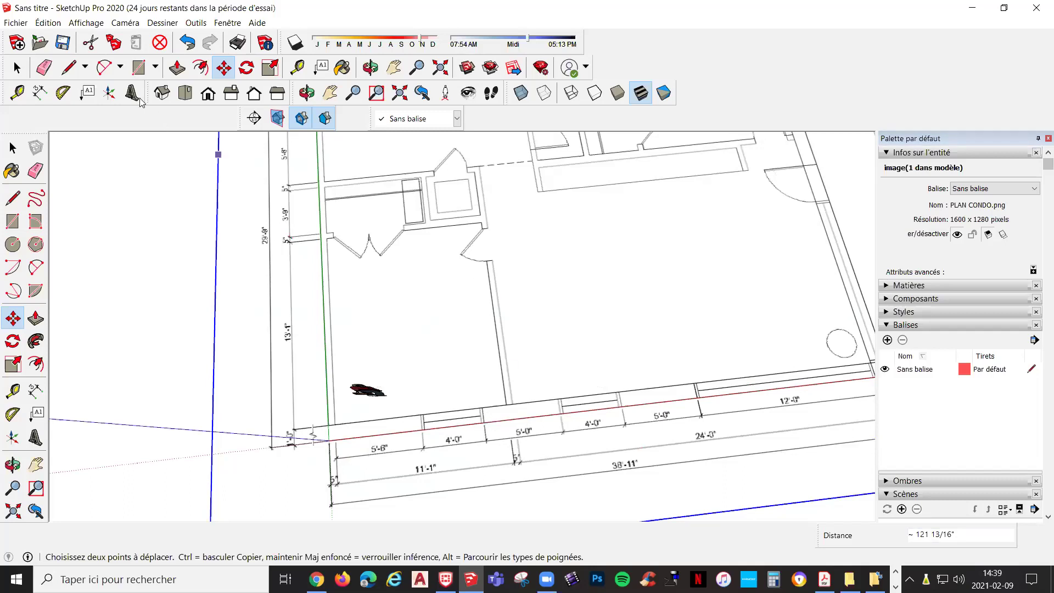
pyautogui.click(186, 94)
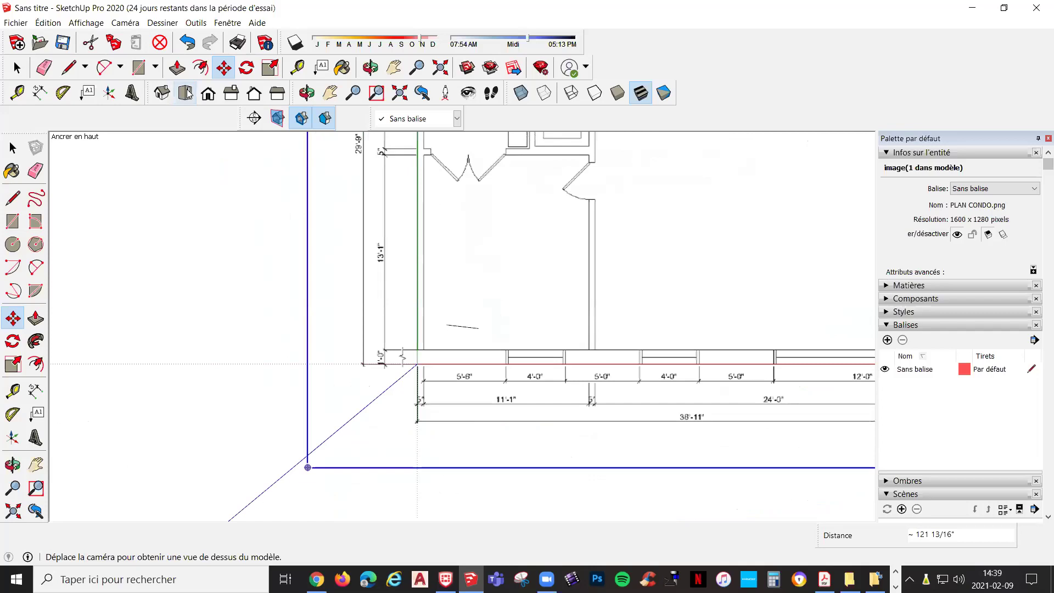
# Draw a 36'11" by 29'9" rectangle from the origin over the condo's outer wall outline
pyautogui.scroll(-4, 588, 202)
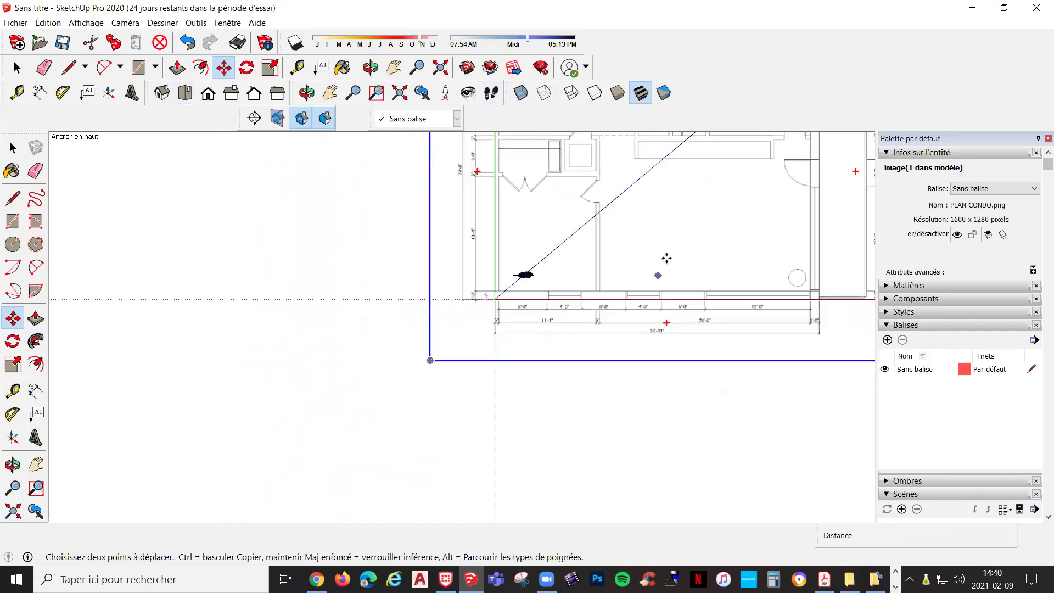
pyautogui.keyDown('shift'); pyautogui.moveTo(690, 225); pyautogui.dragTo(528, 378, button='middle'); pyautogui.keyUp('shift')
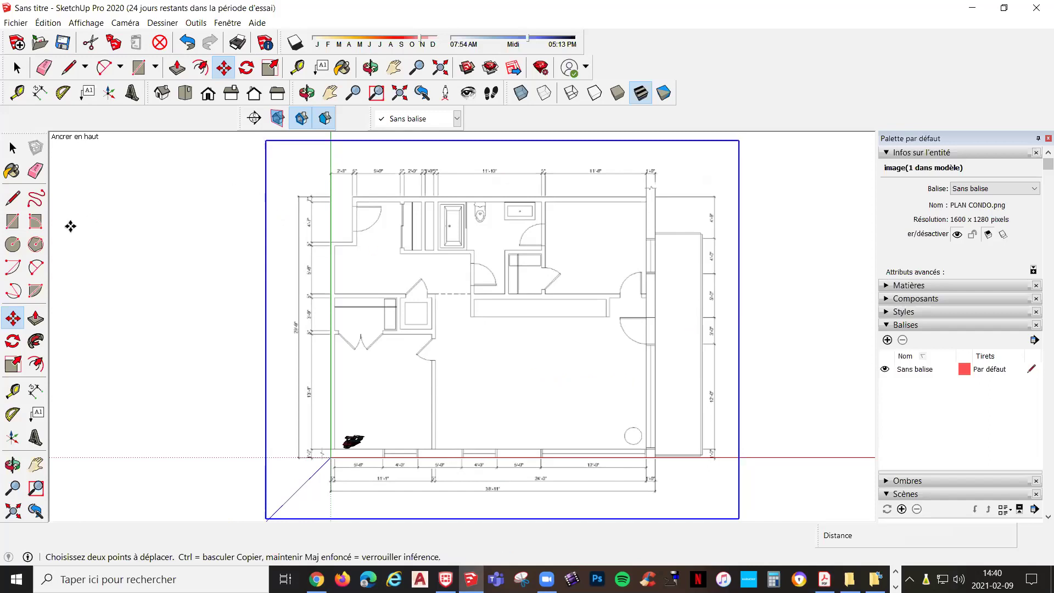
pyautogui.click(13, 221)
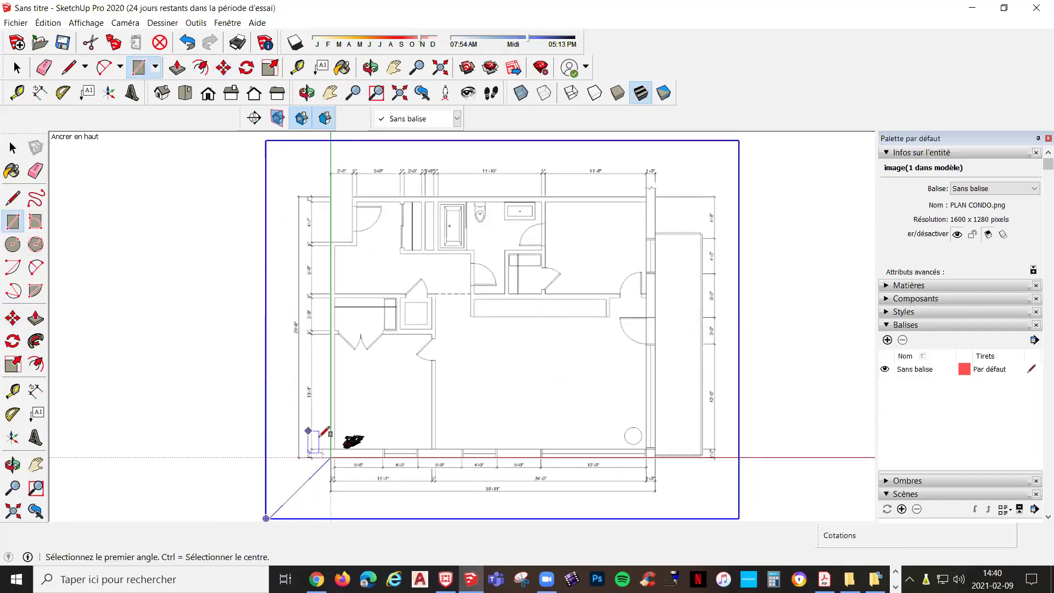
pyautogui.click(331, 457)
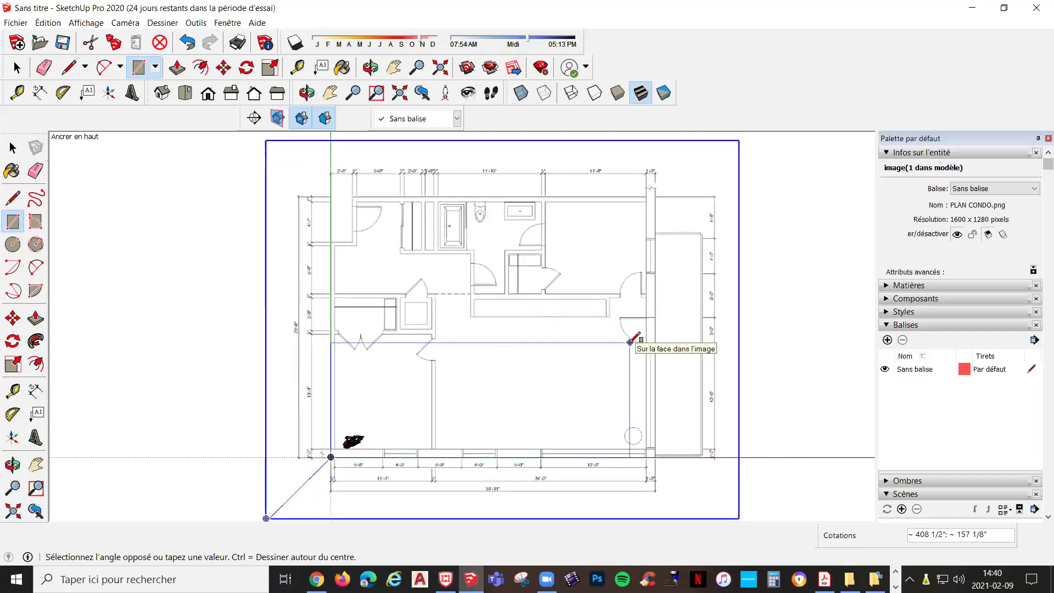
pyautogui.write("36'11")
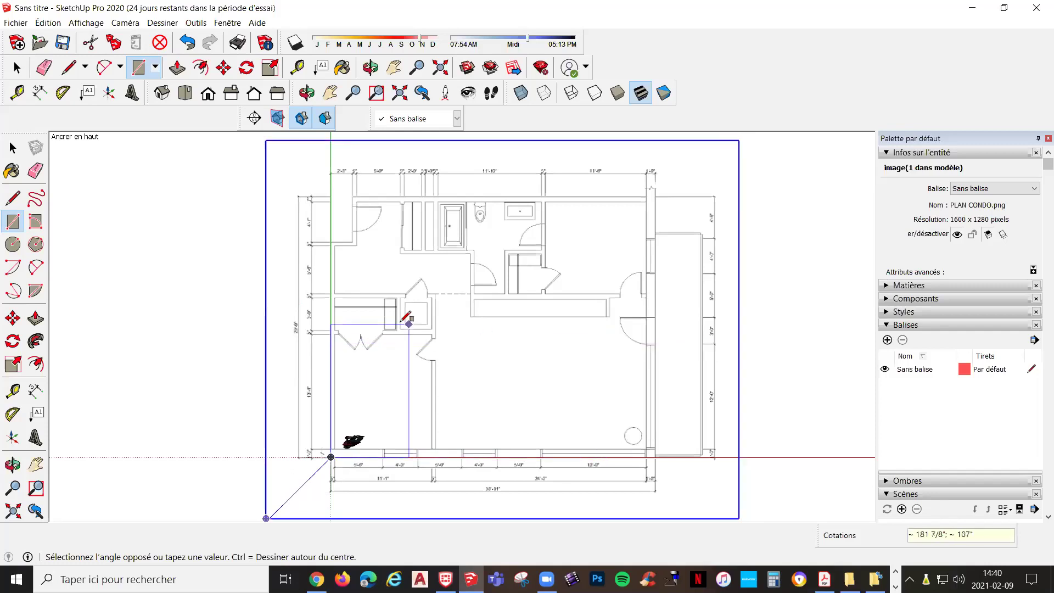
pyautogui.scroll(5, 308, 323)
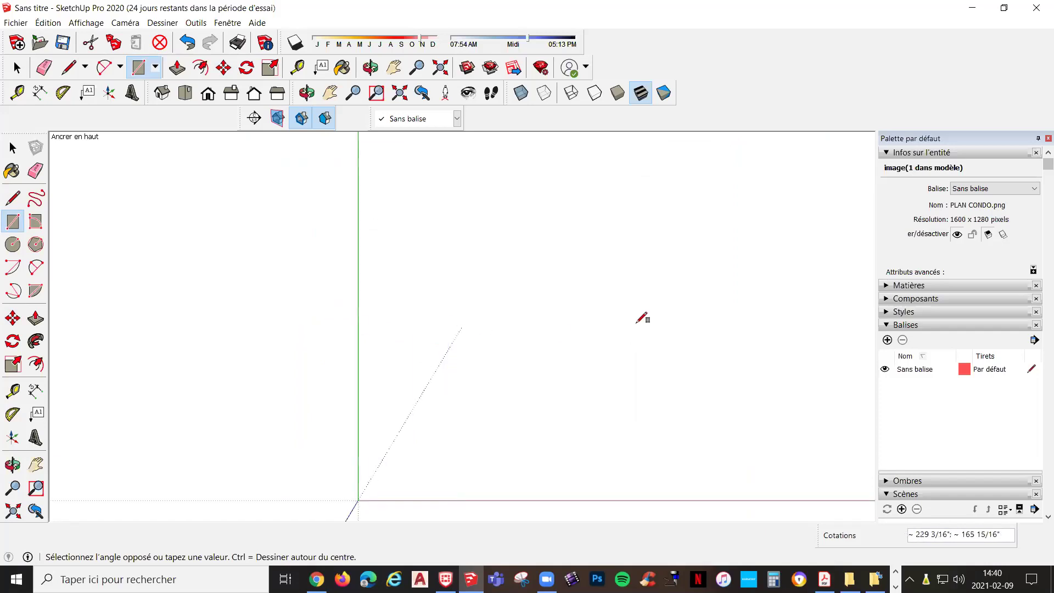
pyautogui.scroll(-5, 659, 318)
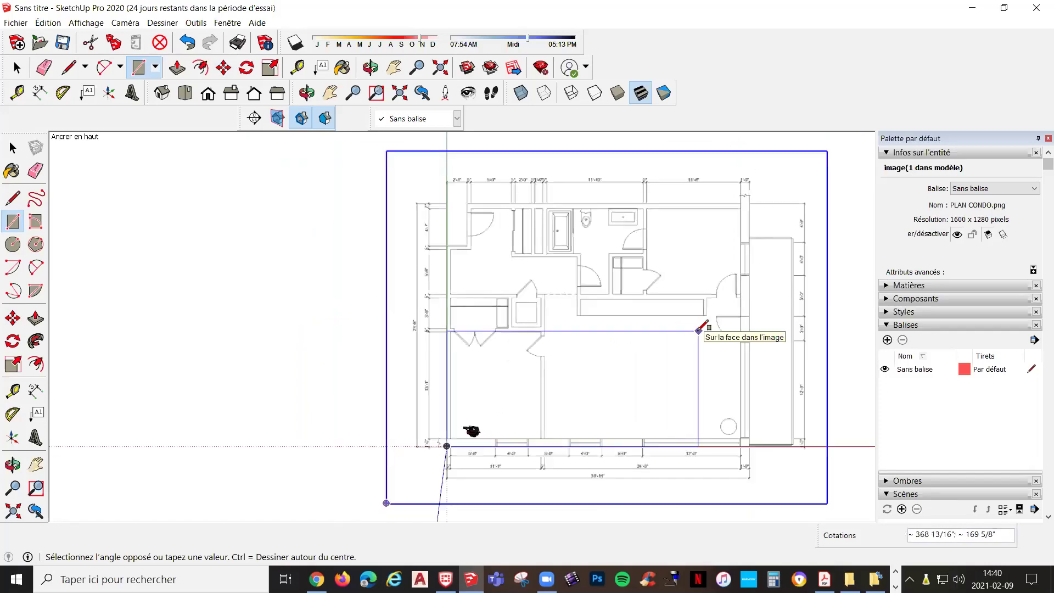
pyautogui.write("36'11")
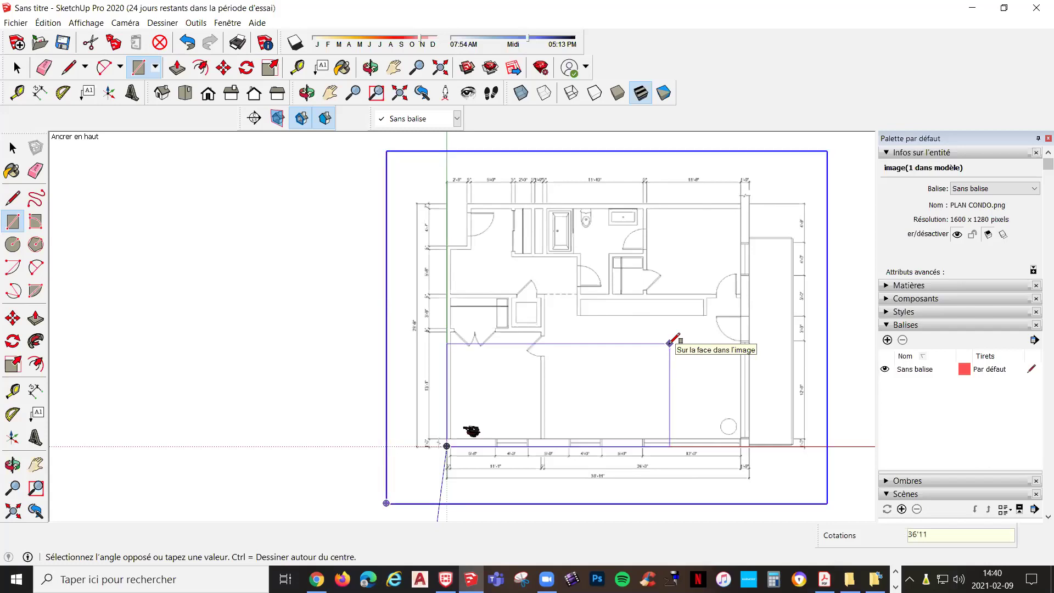
pyautogui.write(";29'9")
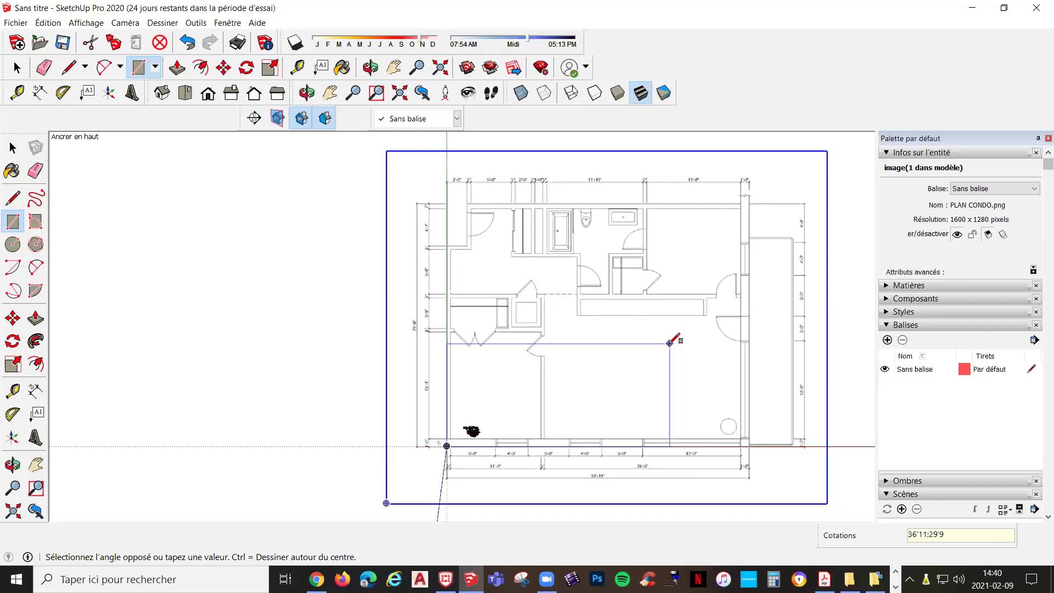
pyautogui.press('Return')
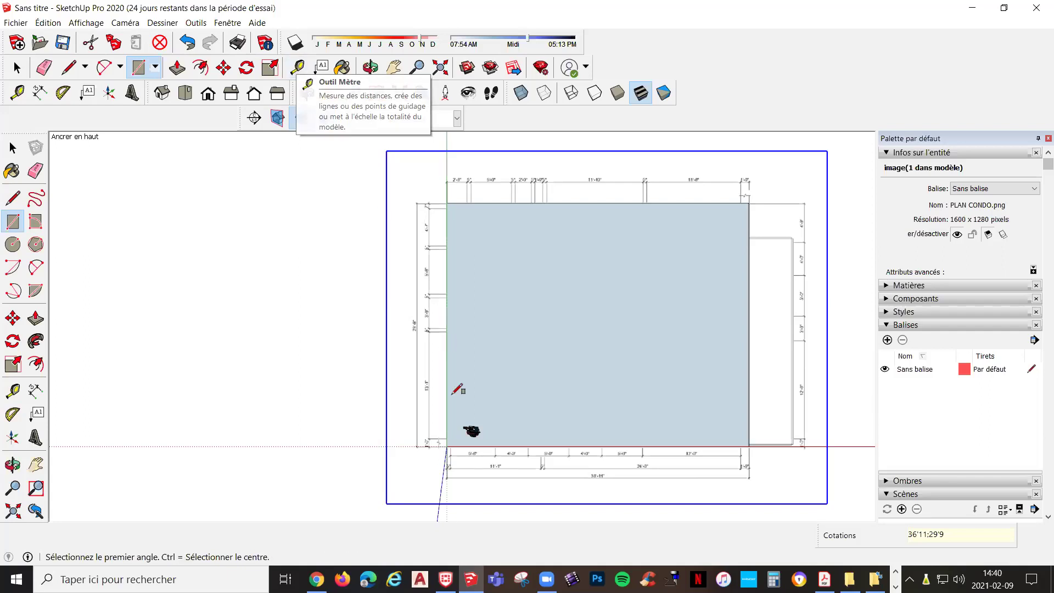
# Switch the face style to wireframe so the plan image shows through the rectangle
pyautogui.scroll(3, 447, 443)
pyautogui.scroll(-1, 497, 422)
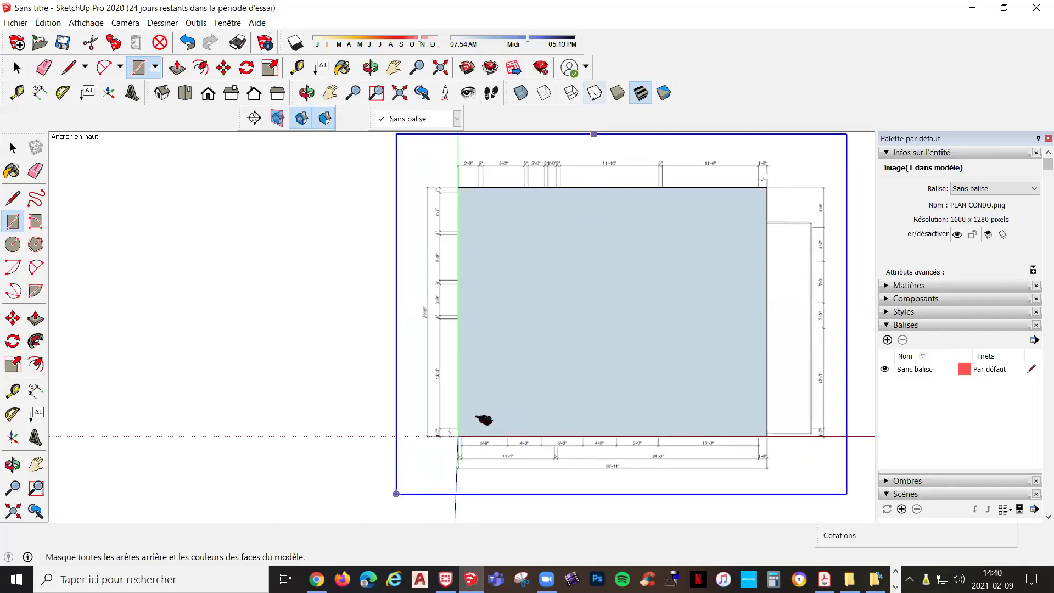
pyautogui.click(571, 92)
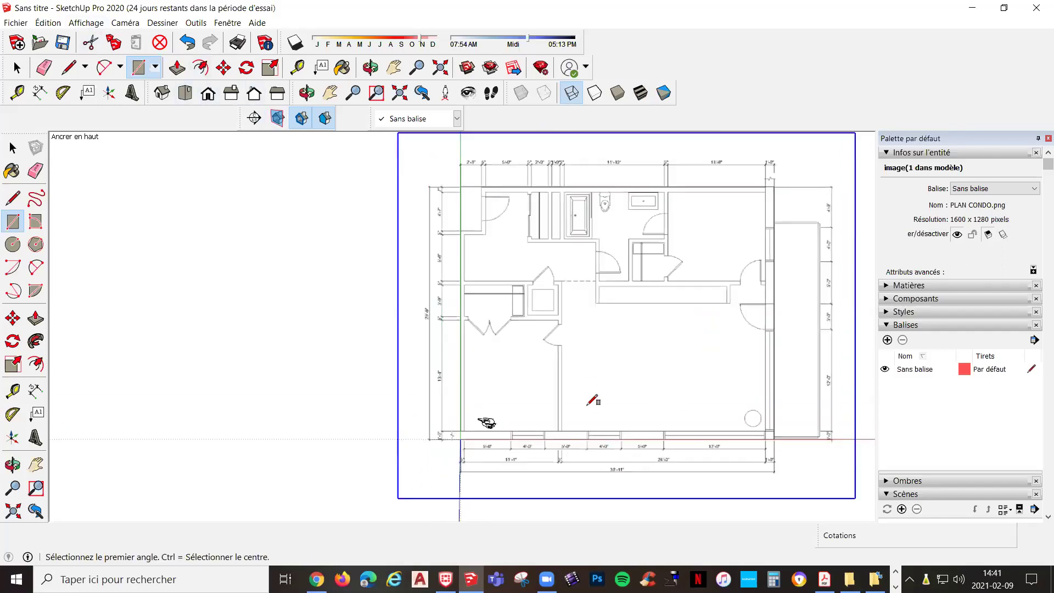
# Place a vertical guide 11'6" in from the rectangle's left edge and a second one 5" beyond it for the partition wall
pyautogui.click(305, 71)
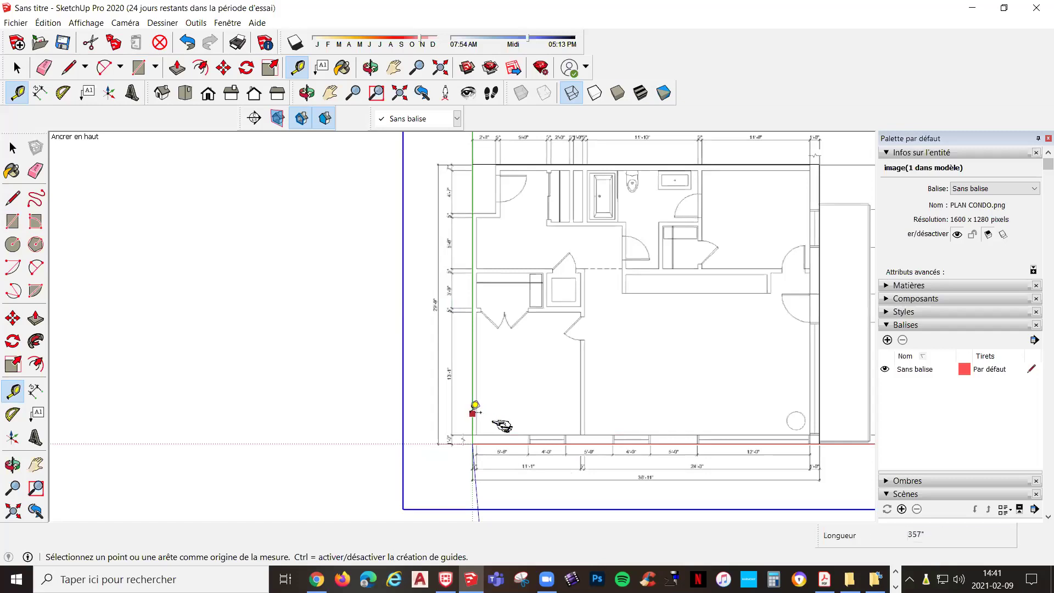
pyautogui.click(478, 412)
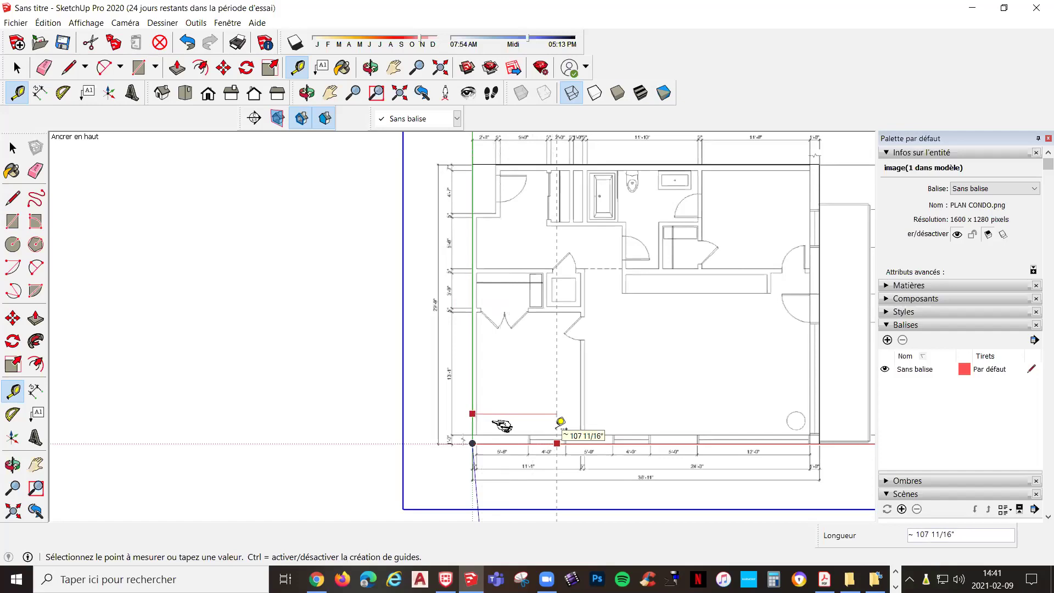
pyautogui.write("11'6")
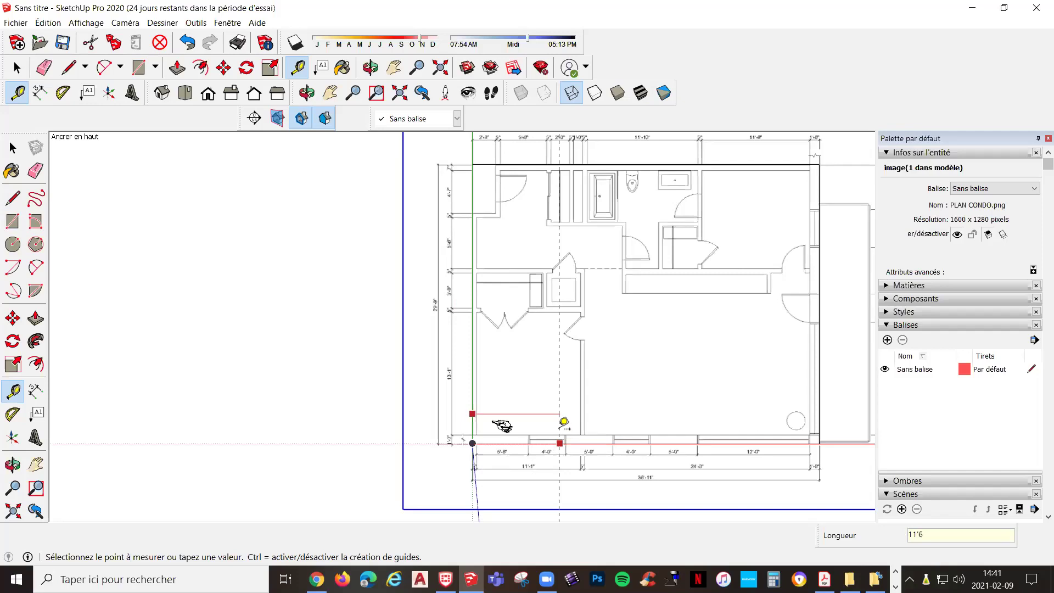
pyautogui.press('Return')
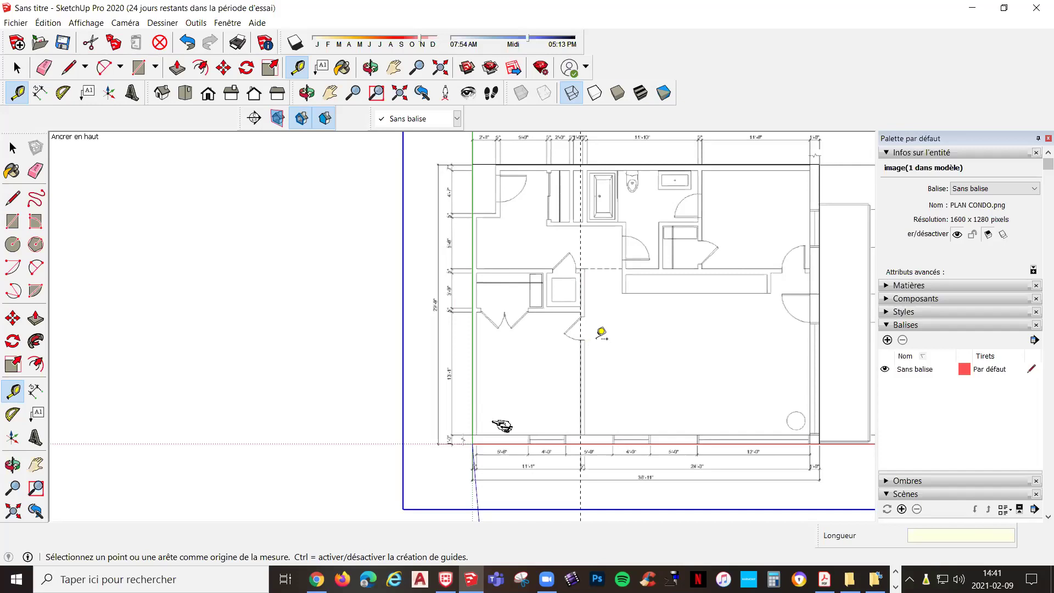
pyautogui.click(580, 329)
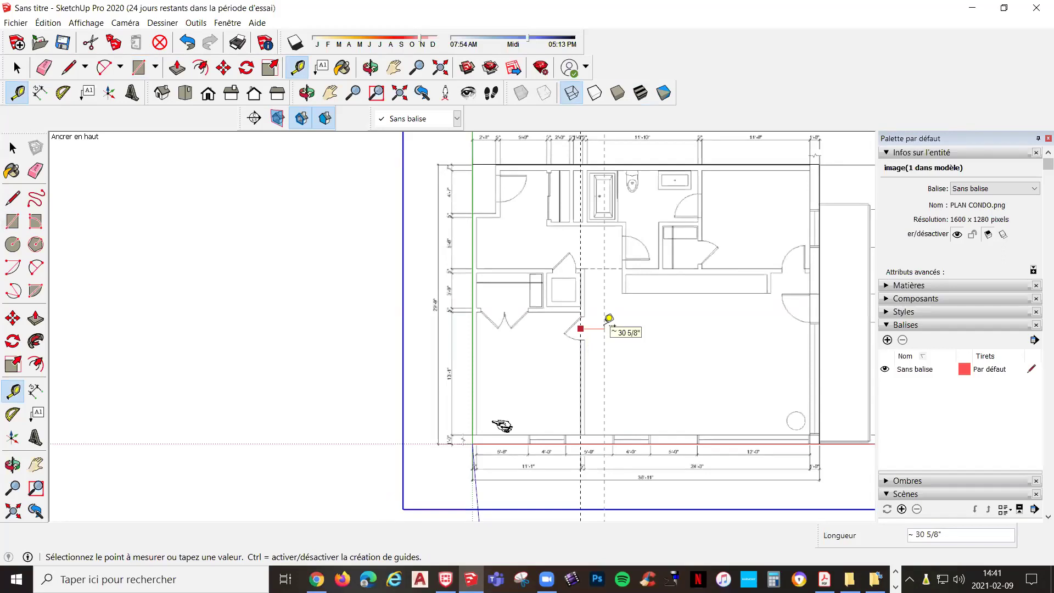
pyautogui.write('5')
pyautogui.press('Return')
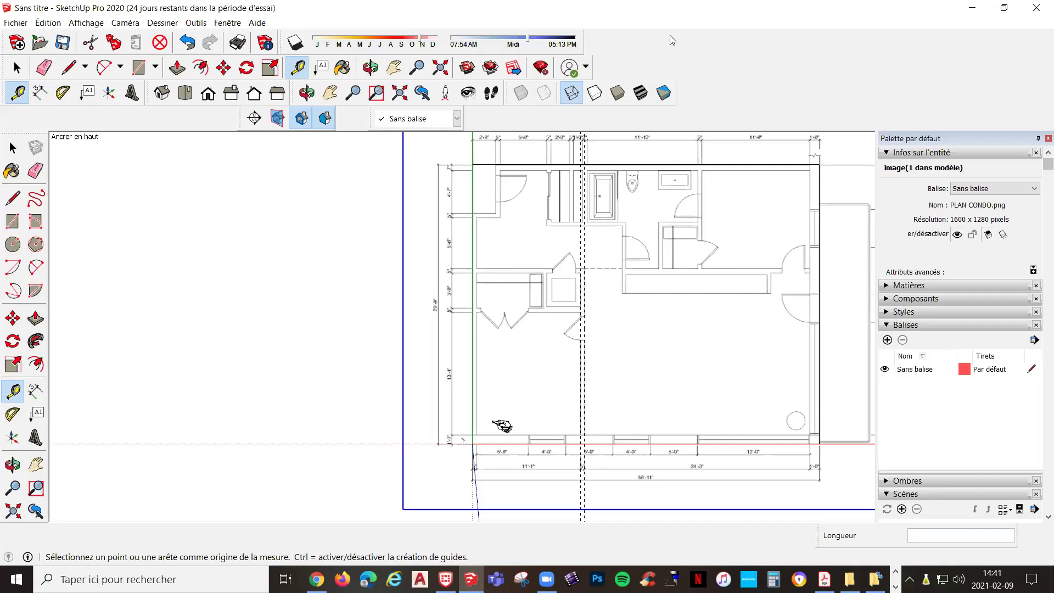
# With textured shading restored, offset the rectangle's outline 12" inward and delete the inner face
pyautogui.click(646, 93)
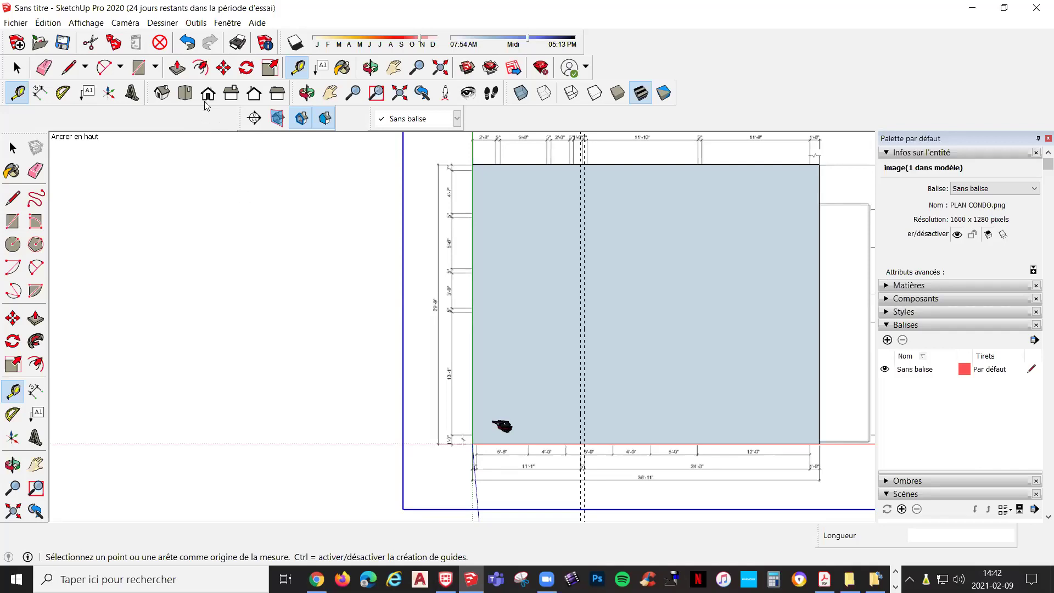
pyautogui.click(201, 68)
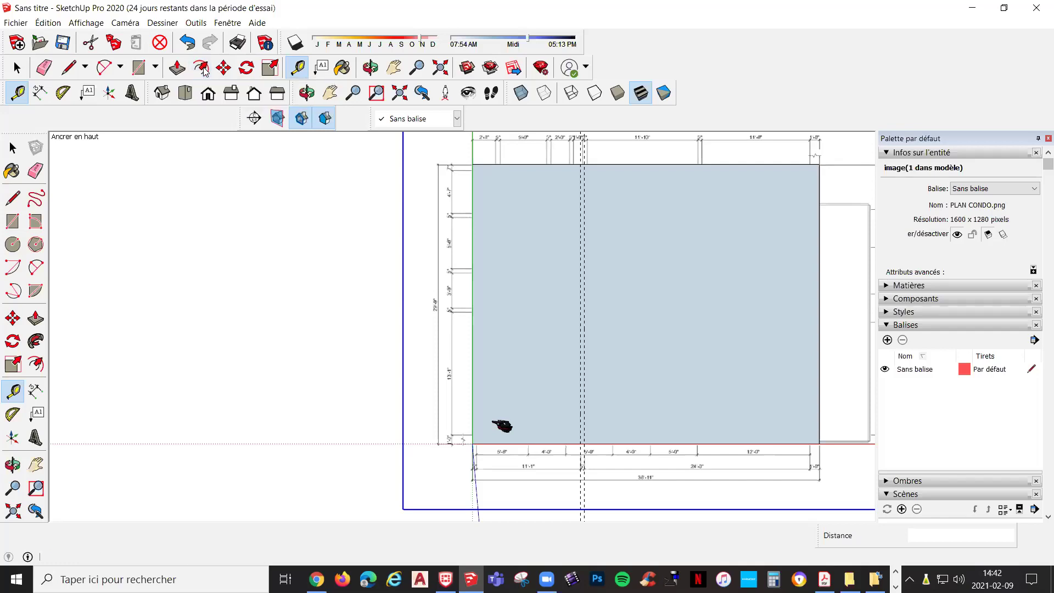
pyautogui.click(750, 442)
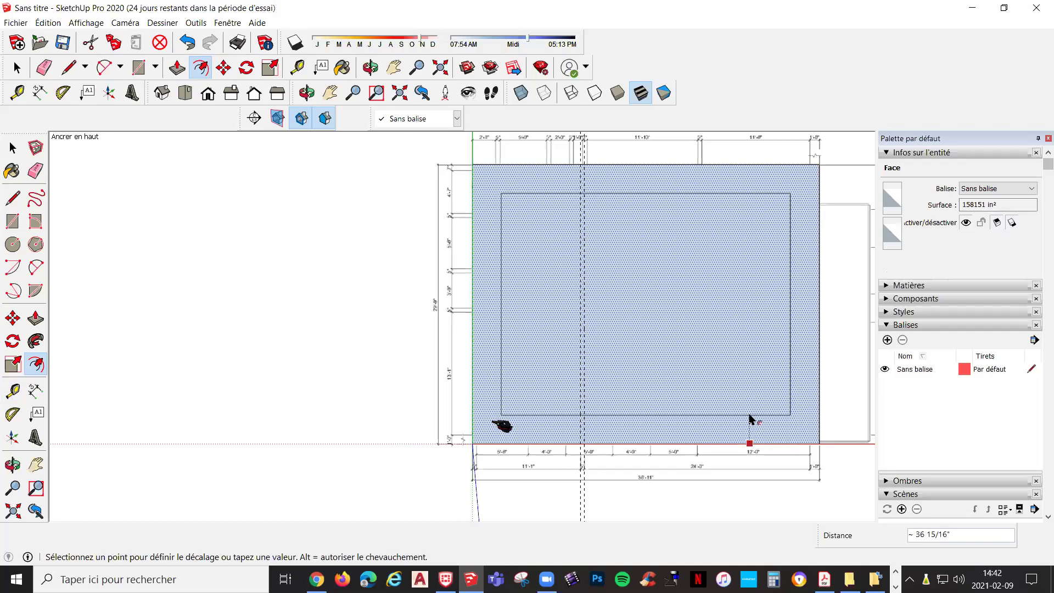
pyautogui.click(750, 419)
pyautogui.write('12')
pyautogui.press('Return')
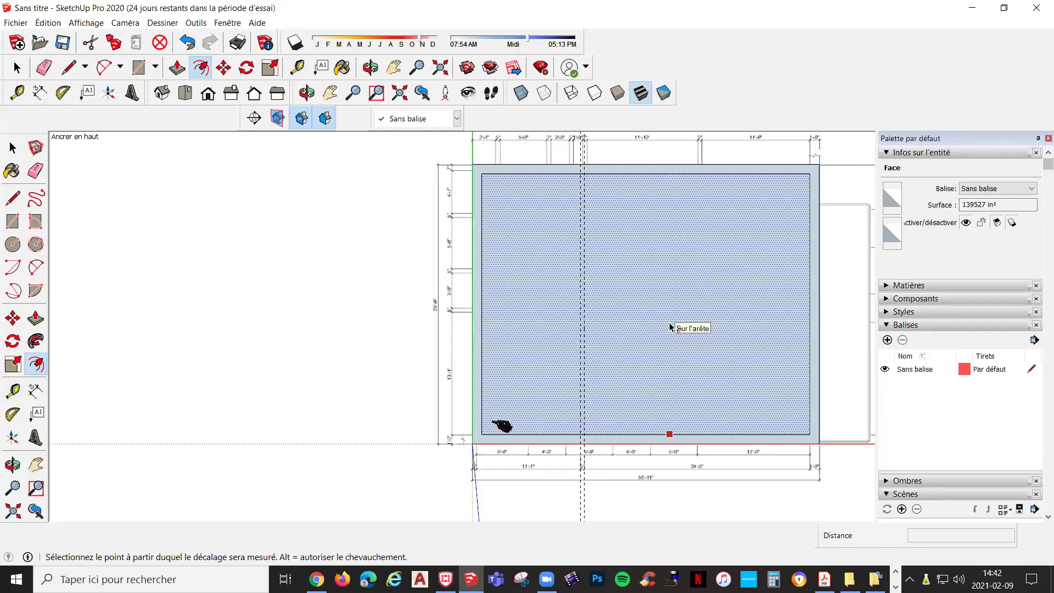
pyautogui.press('space')
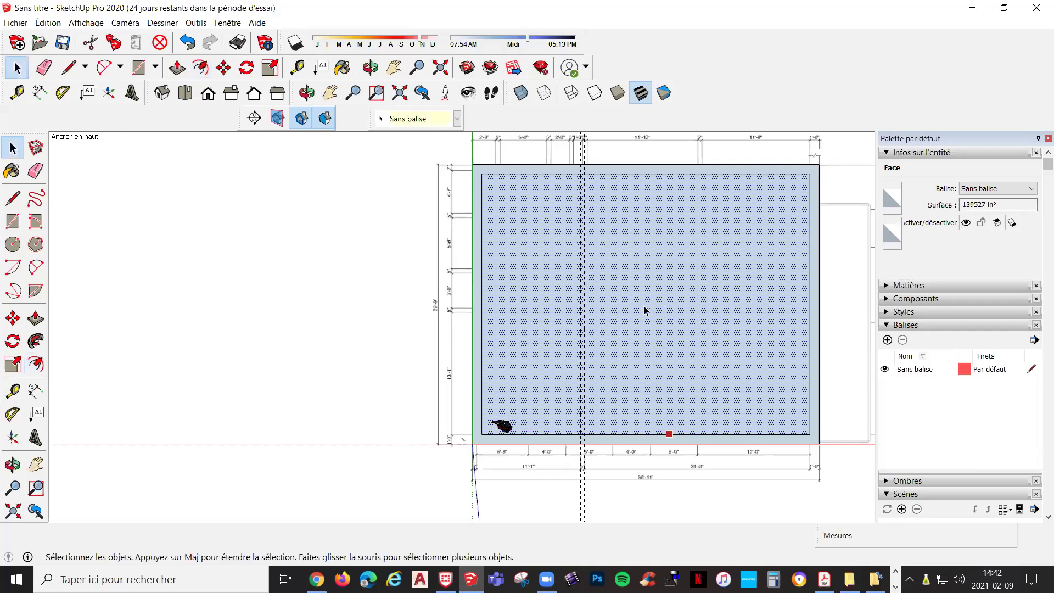
pyautogui.press('Delete')
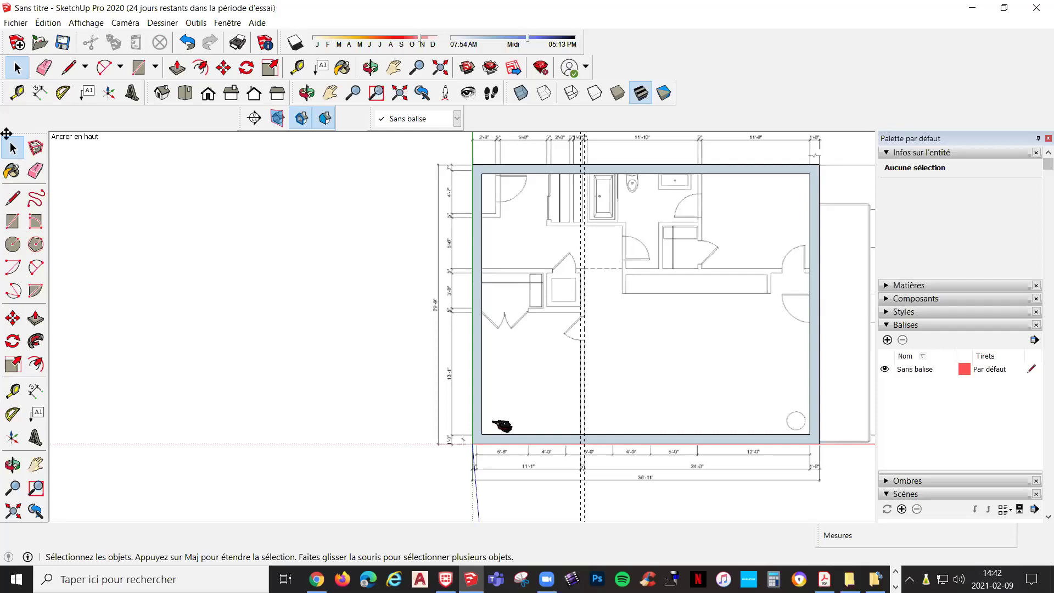
# Draw a 12" line across the left wall strip from the lower inner corner to the outer edge, separating it from the lower wall
pyautogui.click(13, 197)
pyautogui.scroll(5, 502, 439)
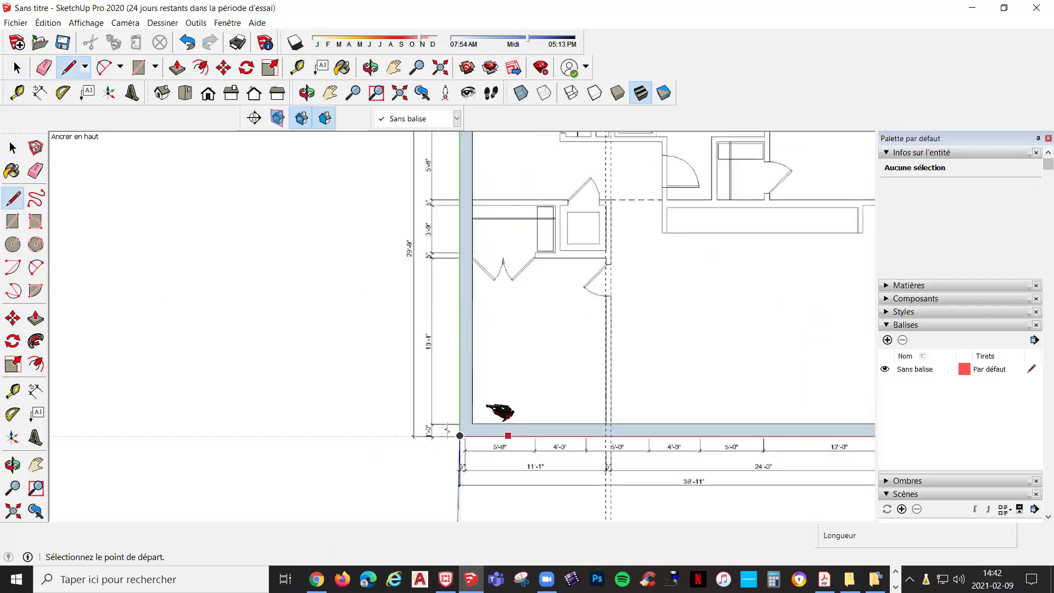
pyautogui.click(472, 434)
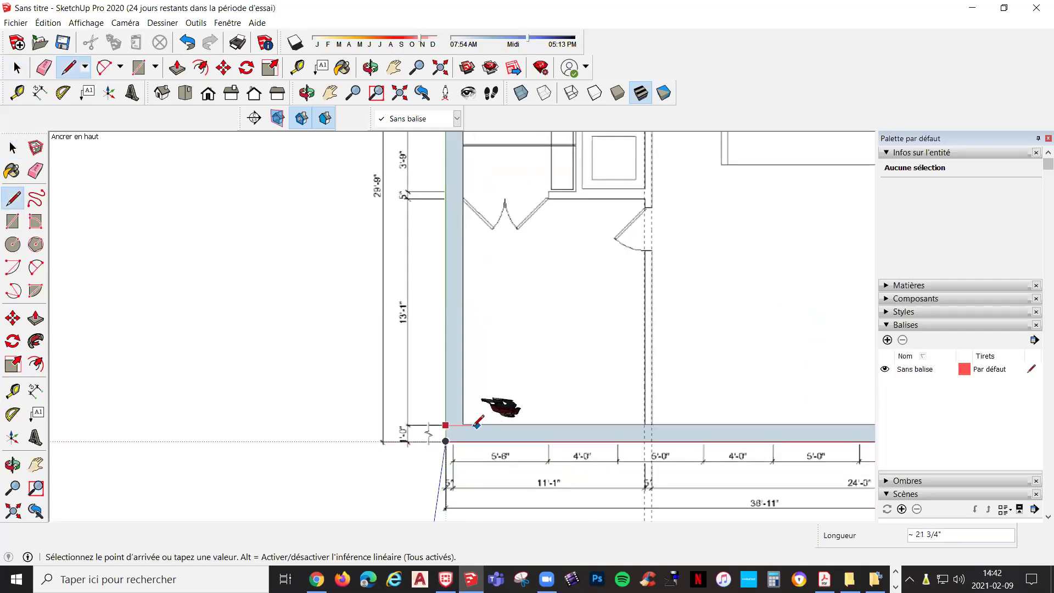
pyautogui.click(463, 424)
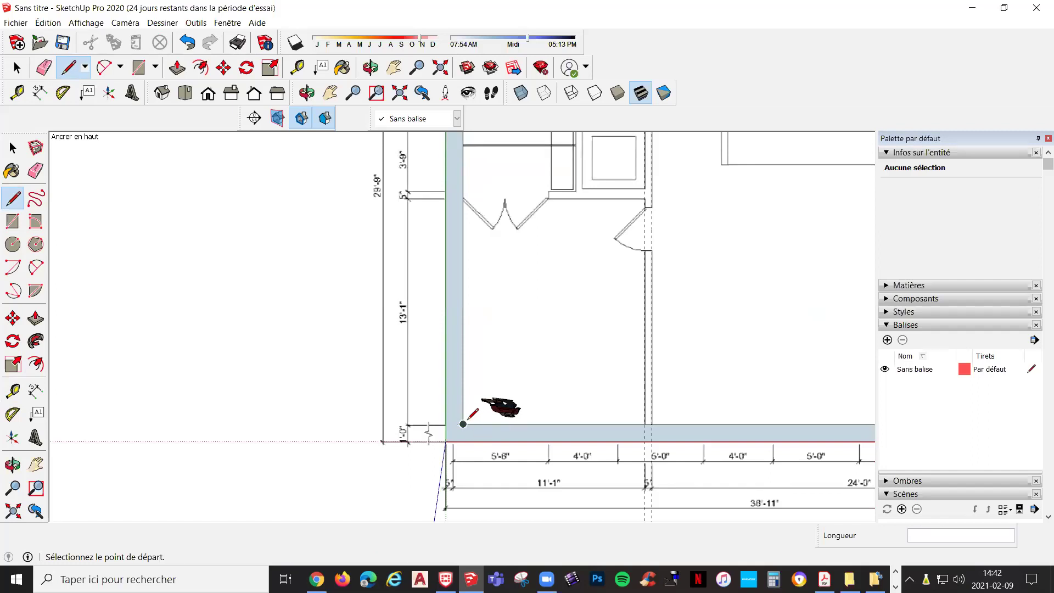
pyautogui.click(463, 424)
pyautogui.click(448, 421)
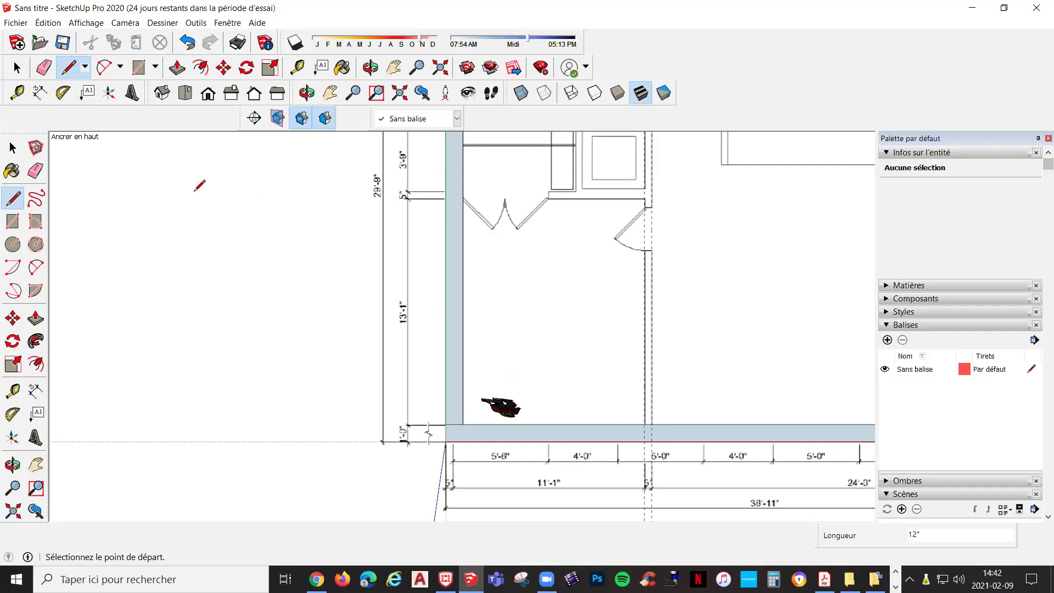
# Try erasing the left wall strip's inner edge, check the lower-left corner closely, and undo each erasure
pyautogui.click(36, 172)
pyautogui.click(463, 301)
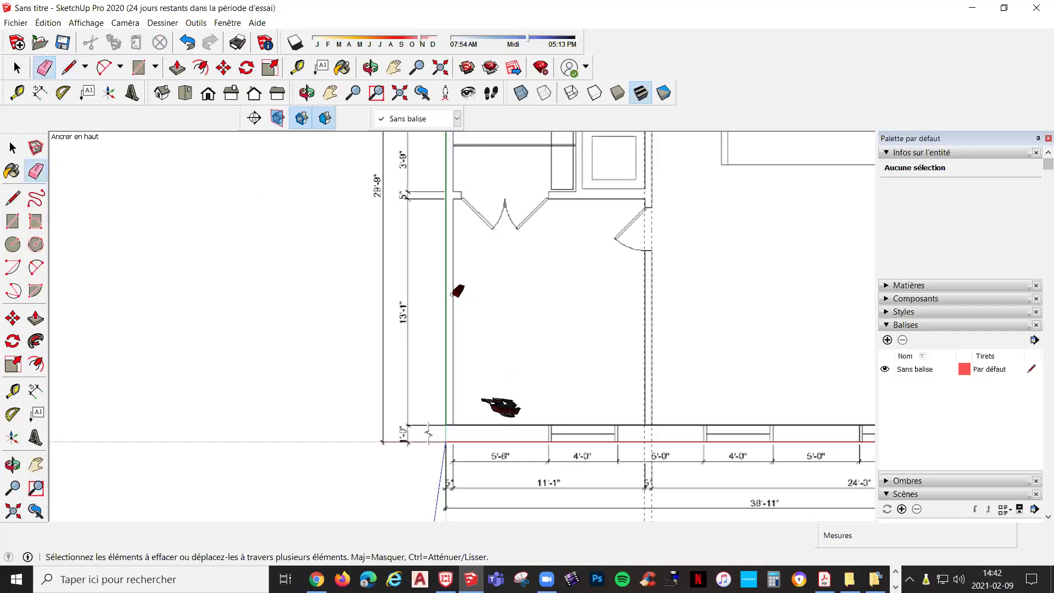
pyautogui.hotkey('ctrl', 'z')
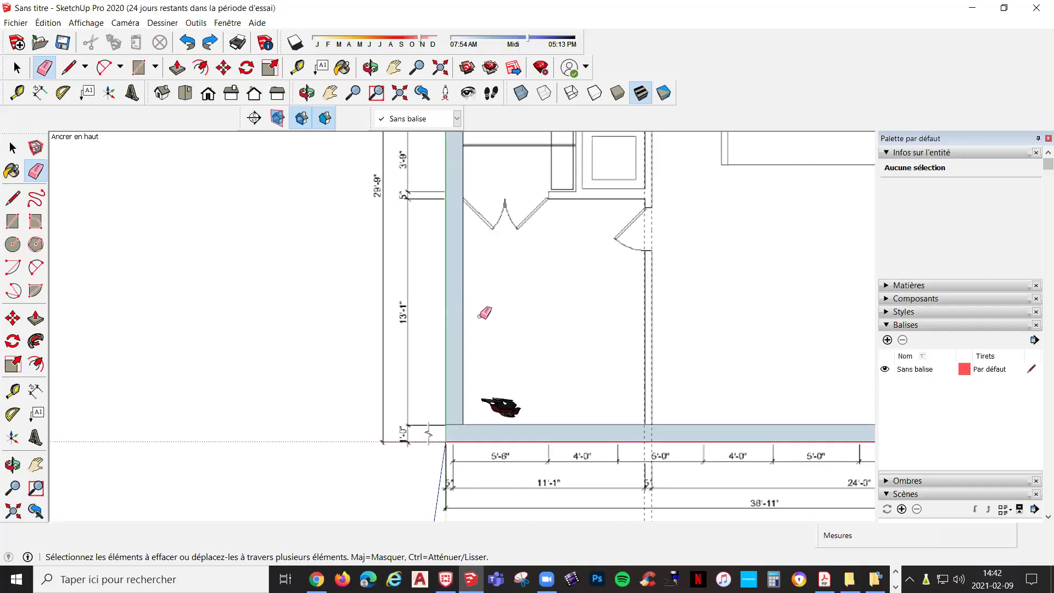
pyautogui.scroll(5, 471, 419)
pyautogui.scroll(5, 477, 423)
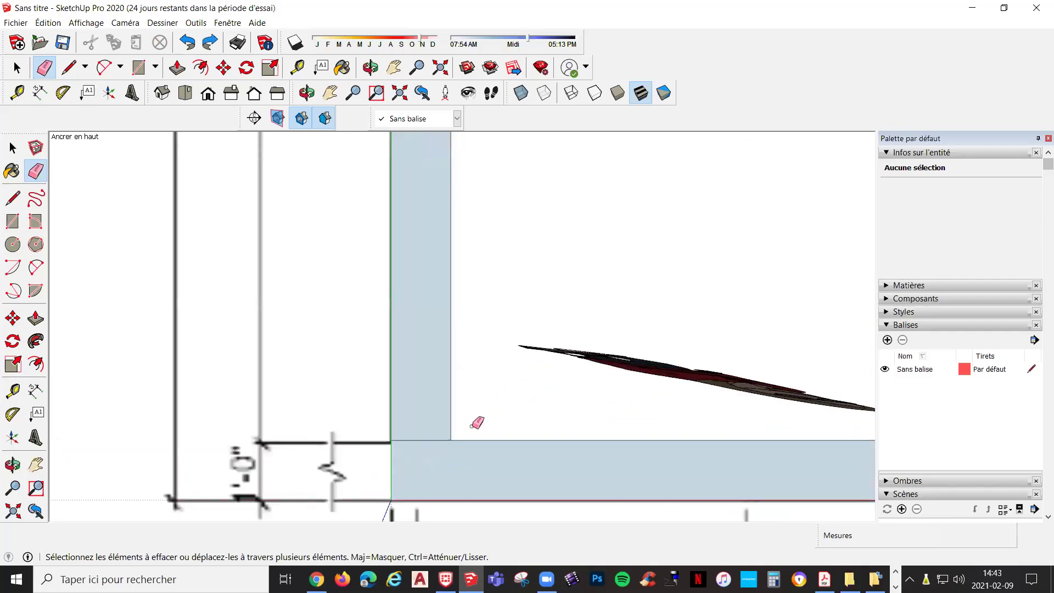
pyautogui.scroll(-6, 467, 401)
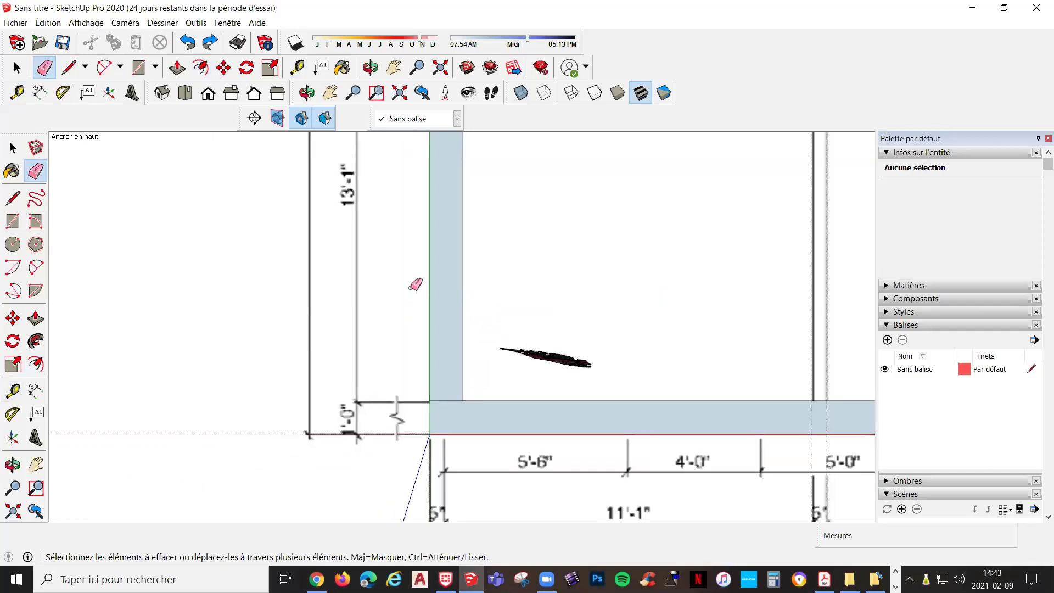
pyautogui.click(463, 277)
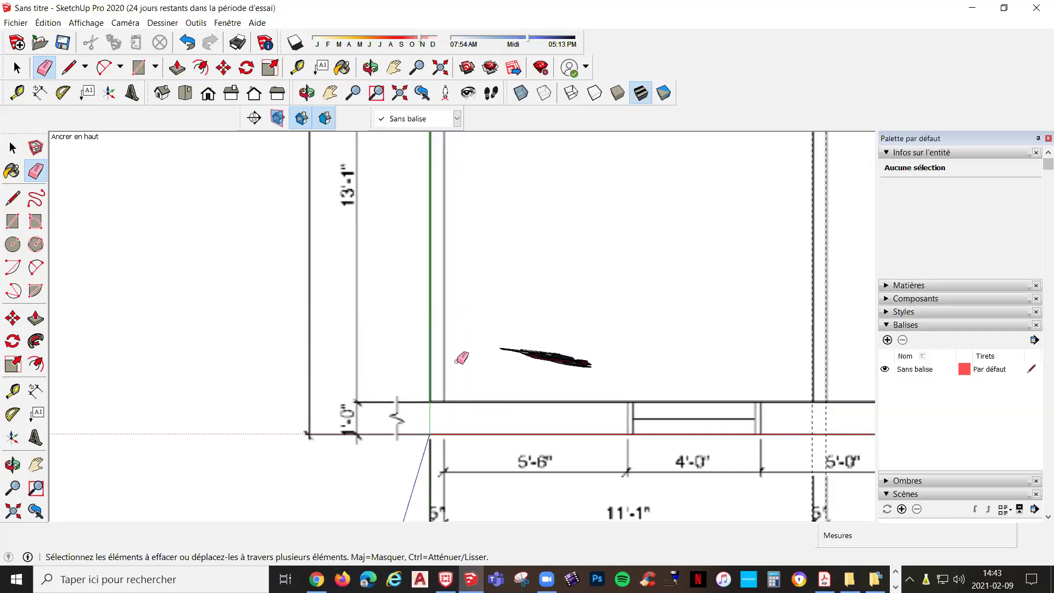
pyautogui.scroll(2, 455, 401)
pyautogui.scroll(1, 471, 417)
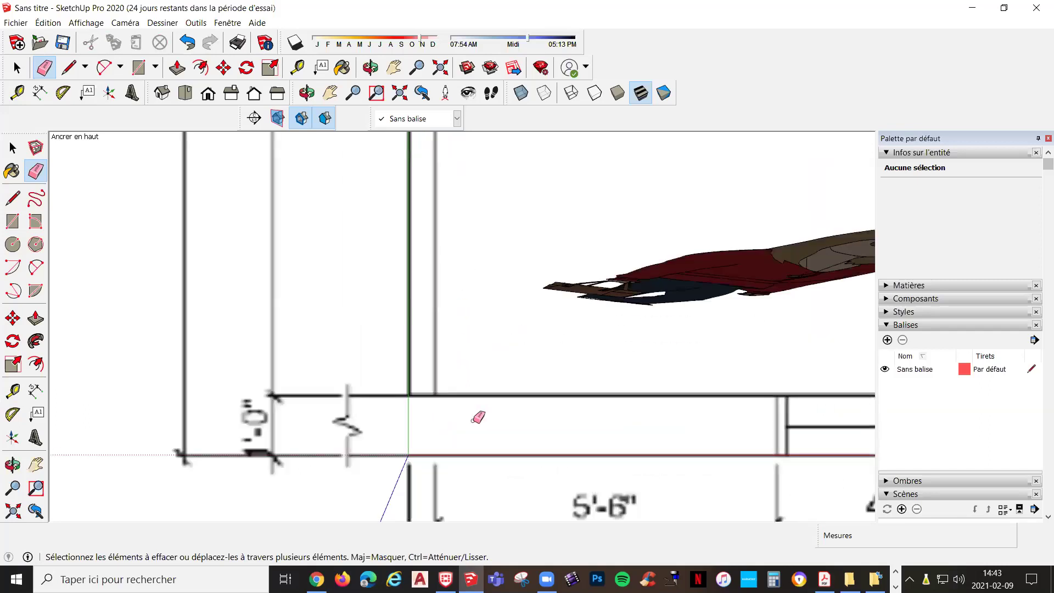
pyautogui.hotkey('ctrl', 'z')
pyautogui.scroll(-3, 519, 371)
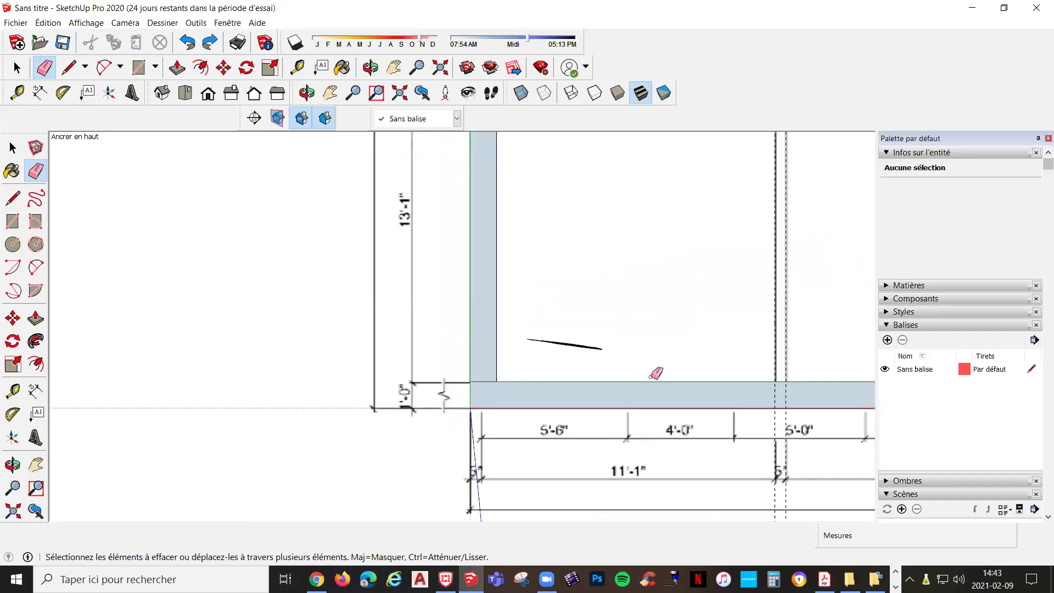
# Draw a 12" line from the upper-right inner wall corner to the outer edge, separating the upper wall from the right wall
pyautogui.scroll(-2, 708, 344)
pyautogui.press('o')
pyautogui.moveTo(847, 273)
pyautogui.mouseDown()
pyautogui.moveTo(693, 351)
pyautogui.moveTo(482, 435)
pyautogui.mouseUp()
pyautogui.press('e')
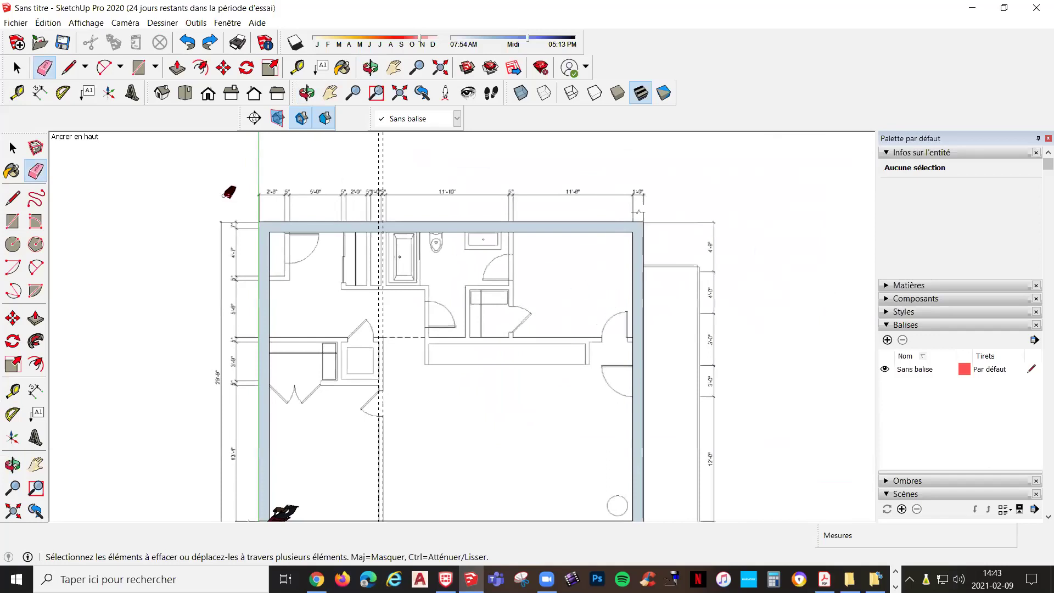
pyautogui.click(13, 198)
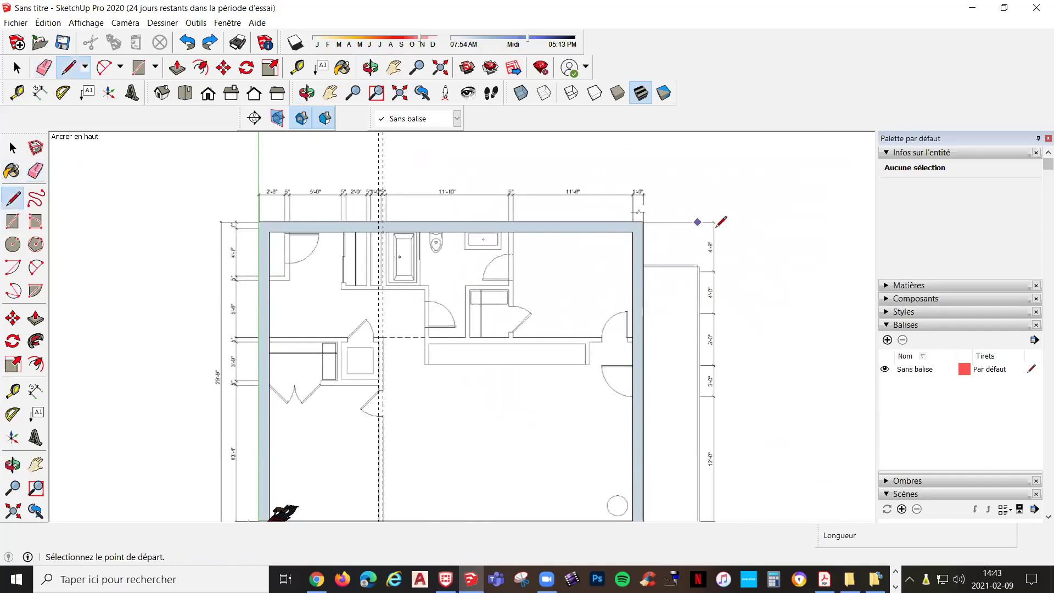
pyautogui.click(633, 228)
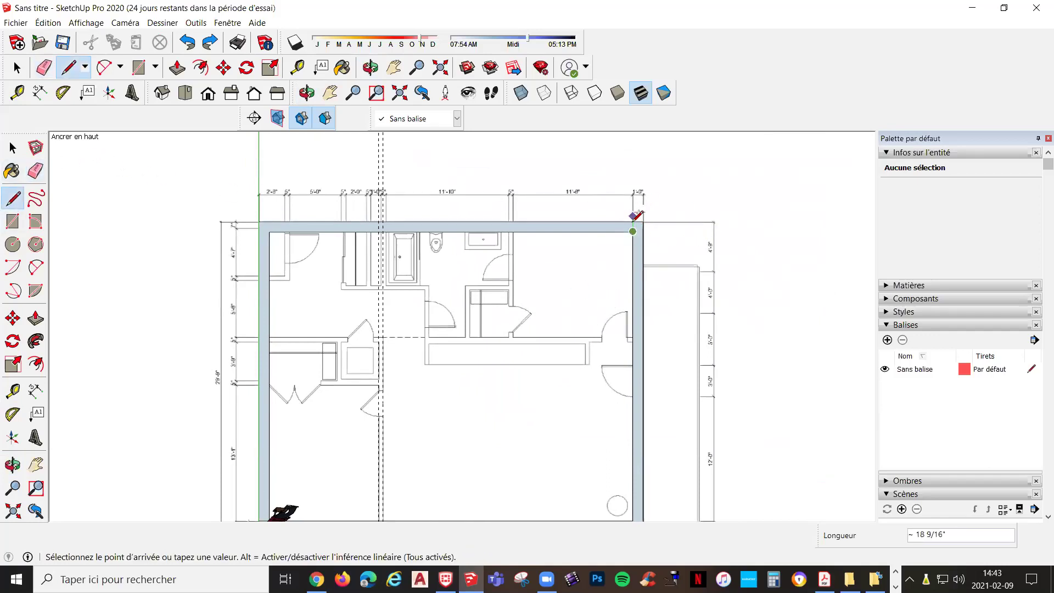
pyautogui.click(633, 218)
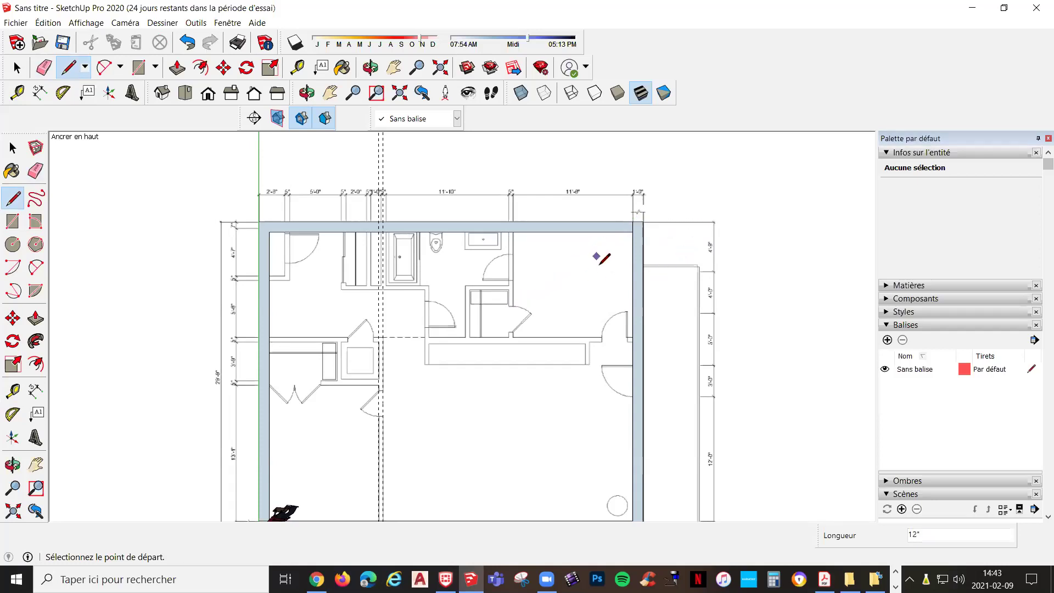
pyautogui.scroll(-1, 607, 282)
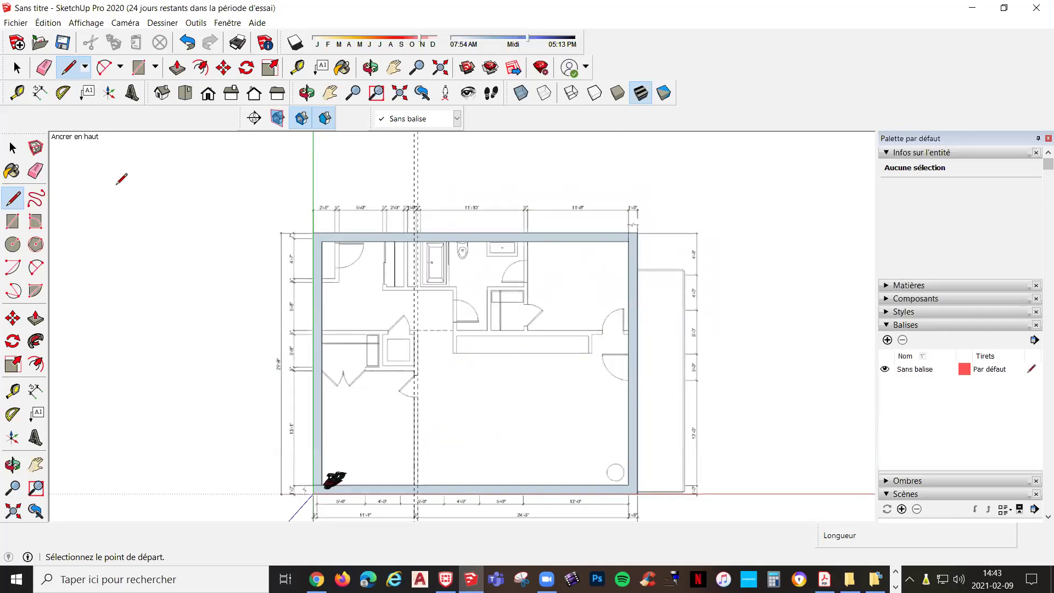
# Draw a partition rectangle about 213 3/4" by 5" between the two guides, from the lower wall's inner edge up to the plan's dashed line
pyautogui.click(13, 222)
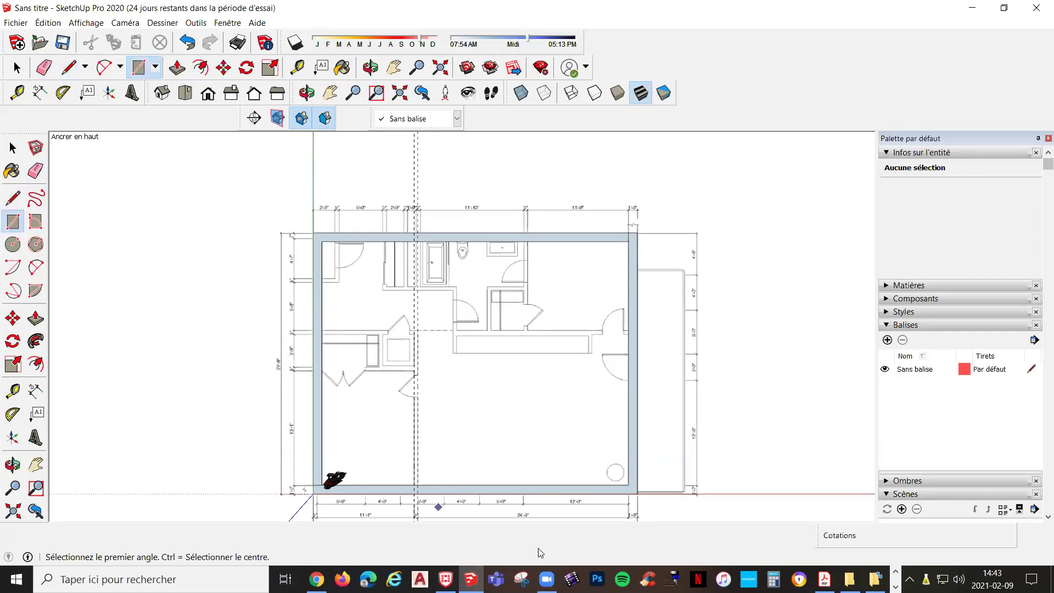
pyautogui.moveTo(440, 428); pyautogui.dragTo(447, 405, button='middle')
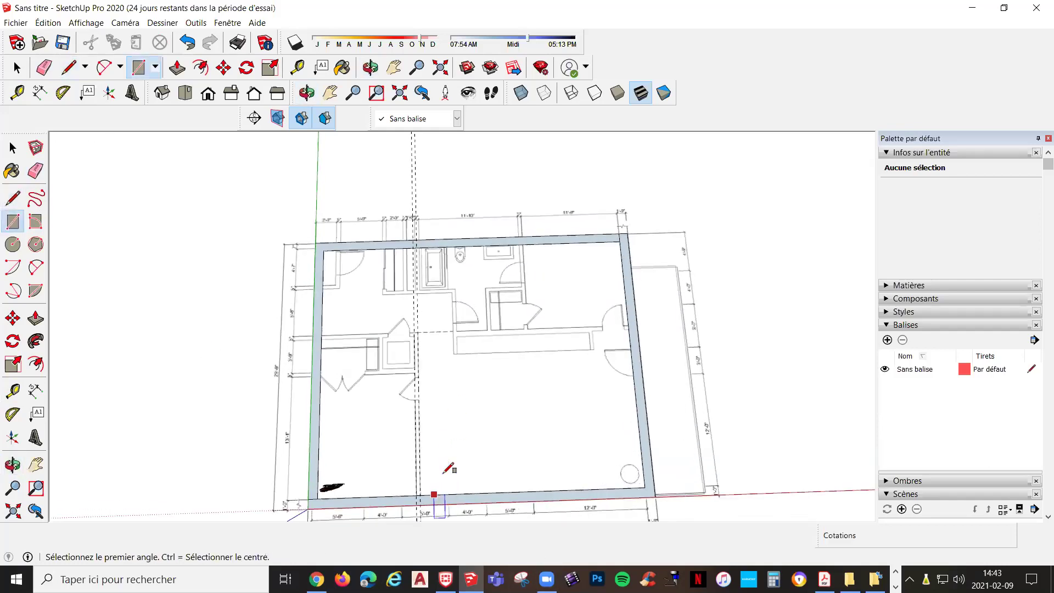
pyautogui.click(418, 496)
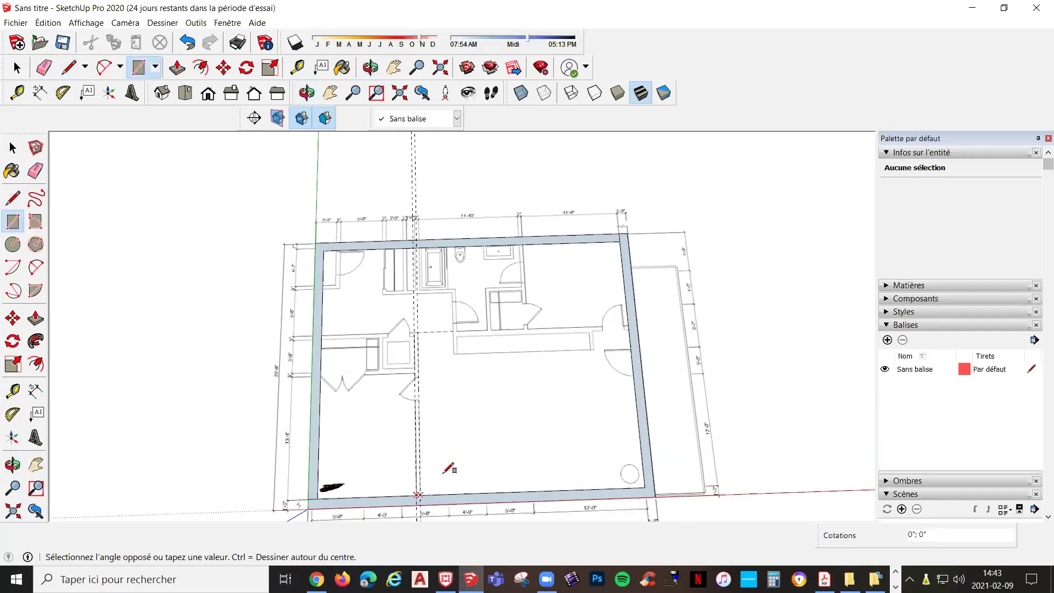
pyautogui.click(423, 333)
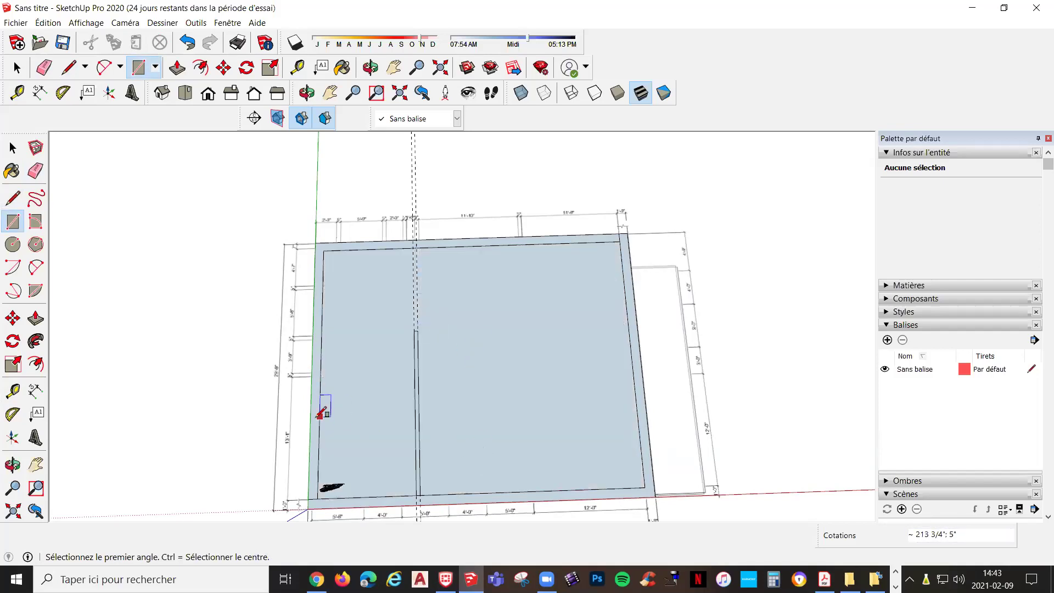
# Delete the face filling the rooms around the partition, keeping only the outer wall and partition faces
pyautogui.press('space')
pyautogui.click(558, 433)
pyautogui.press('Delete')
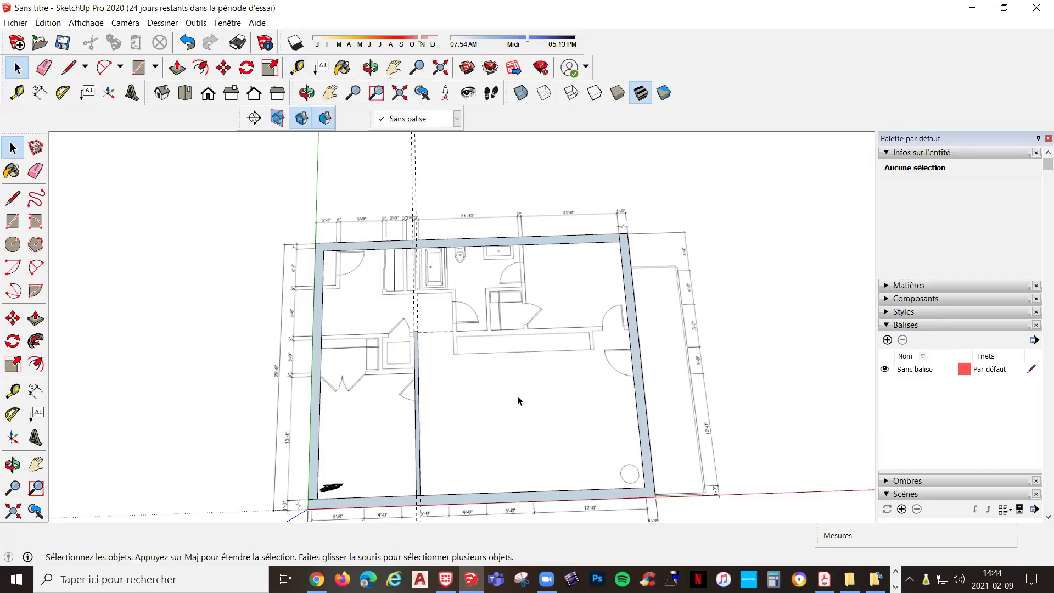
pyautogui.moveTo(576, 449); pyautogui.dragTo(555, 473, button='middle')
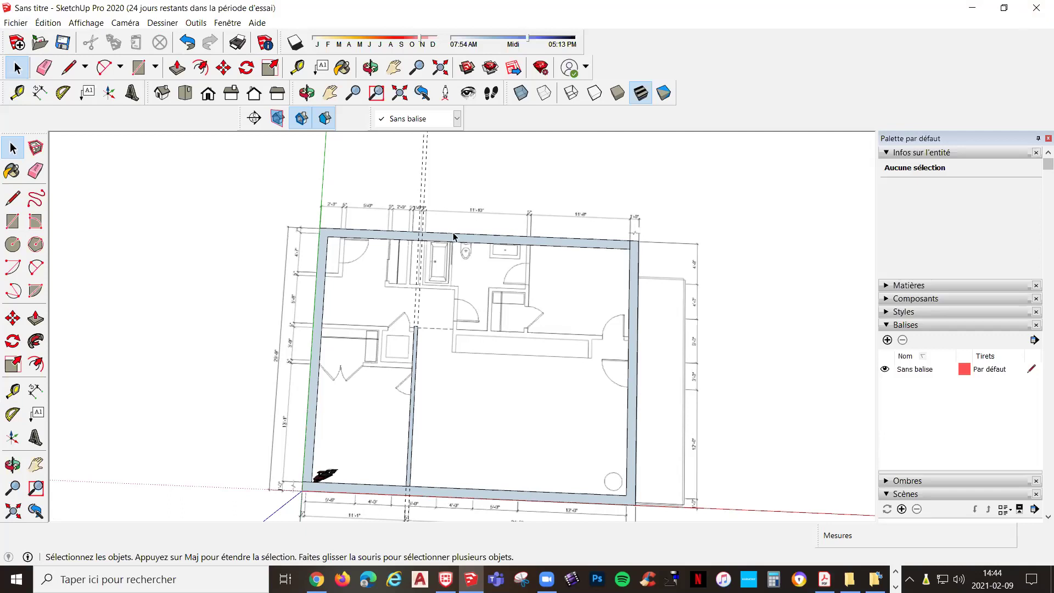
pyautogui.moveTo(522, 337); pyautogui.dragTo(532, 363, button='middle')
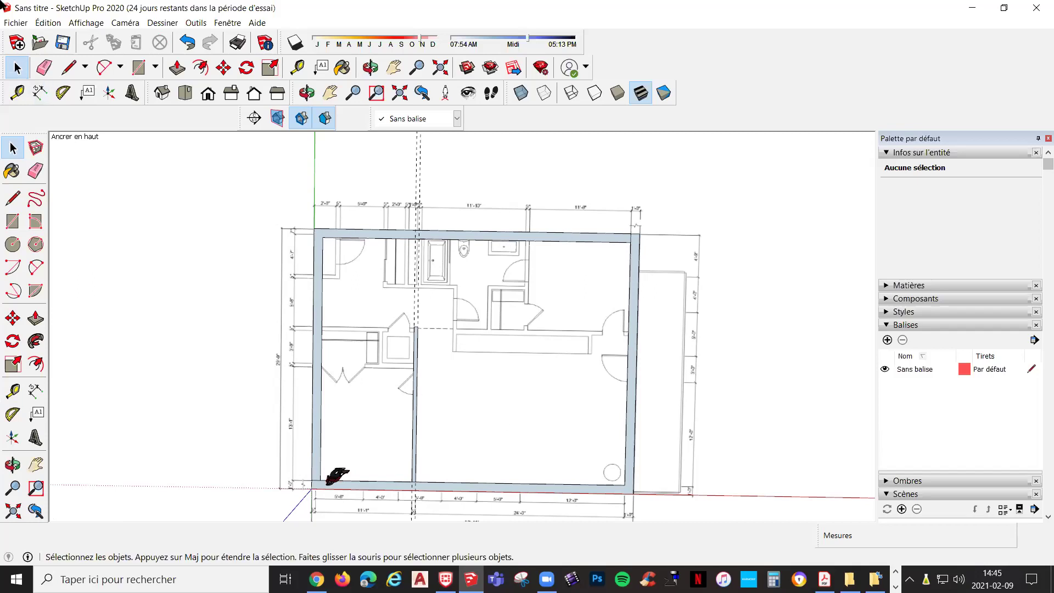
# Begin saving the model under a new name, choosing the folder 1-ARCHIVES > 2021 > DAO3D > COURS 3 on drive E as the location
pyautogui.click(20, 27)
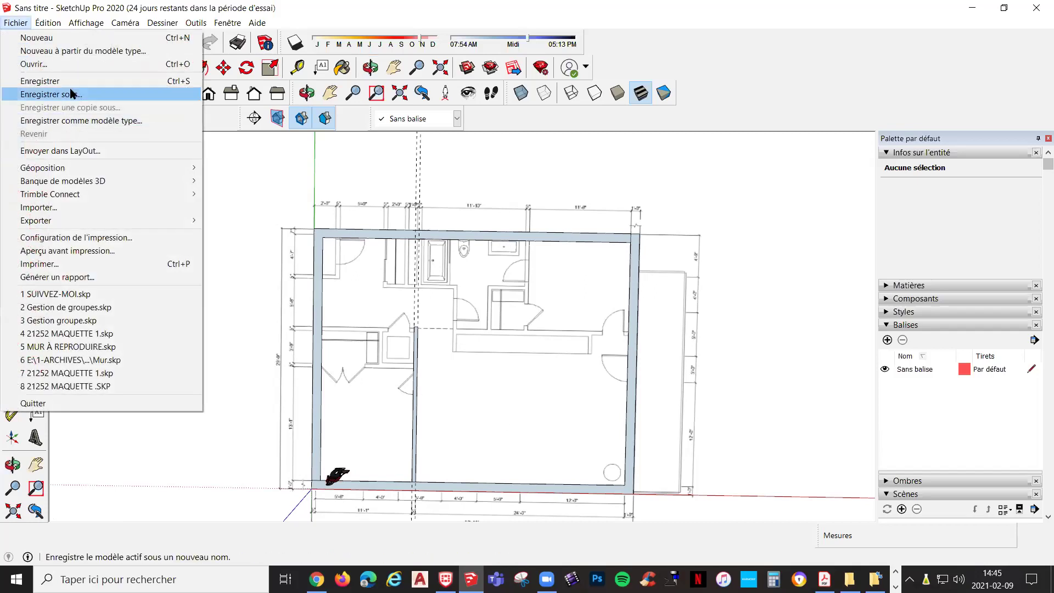
pyautogui.click(70, 97)
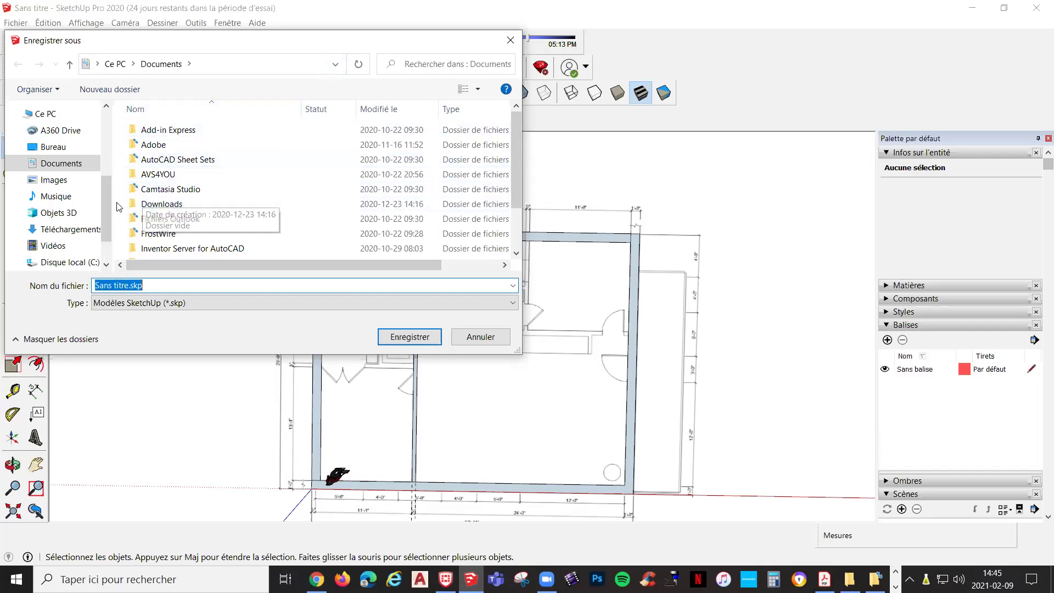
pyautogui.scroll(-1, 93, 219)
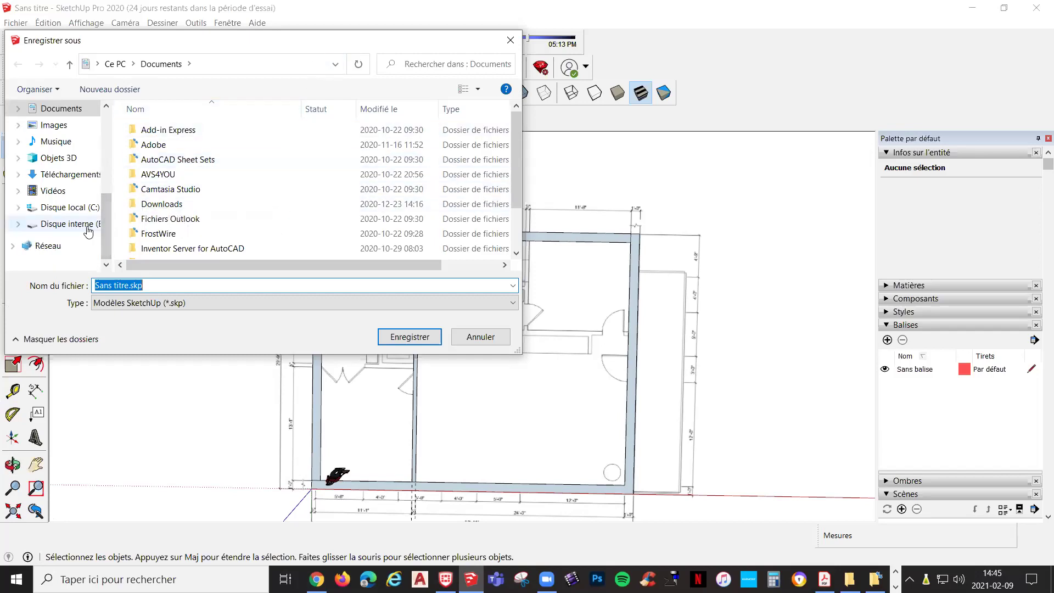
pyautogui.click(88, 225)
pyautogui.doubleClick(184, 133)
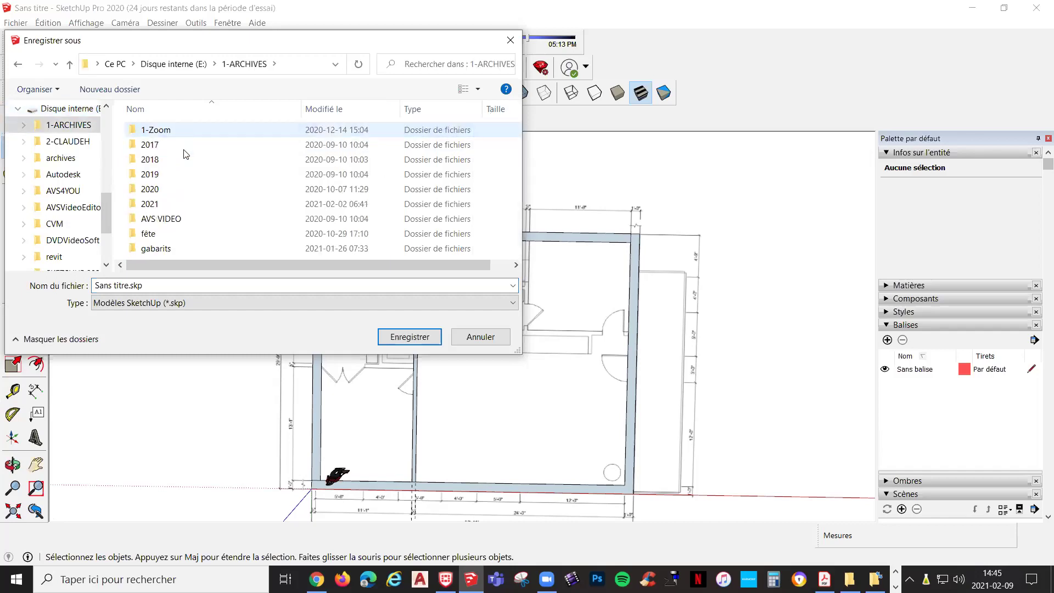
pyautogui.doubleClick(184, 204)
pyautogui.doubleClick(186, 144)
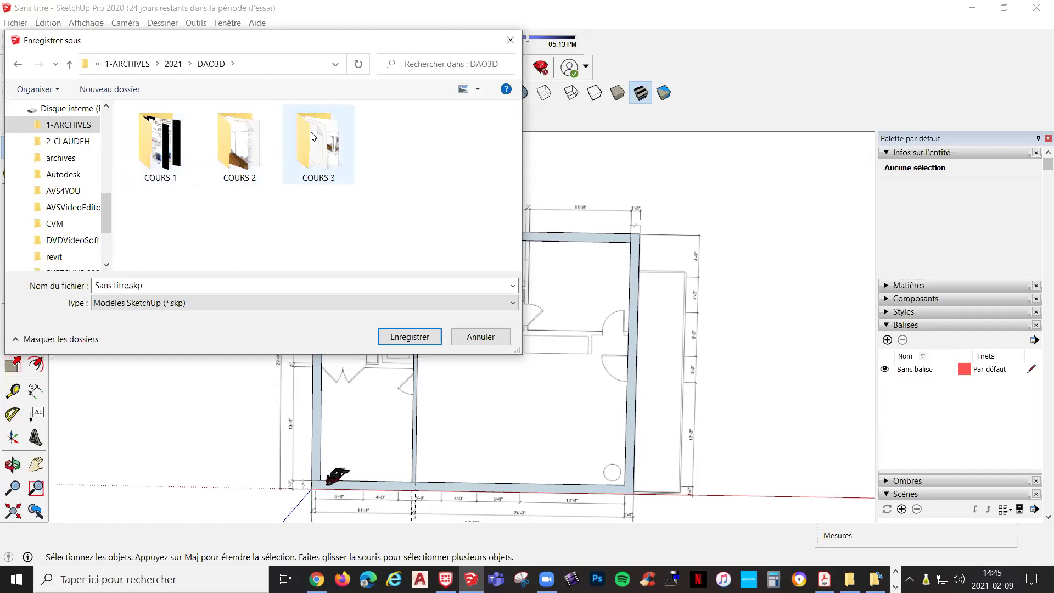
pyautogui.doubleClick(313, 137)
# Name the file "maquette -image" and save it as a SketchUp model
pyautogui.click(174, 293)
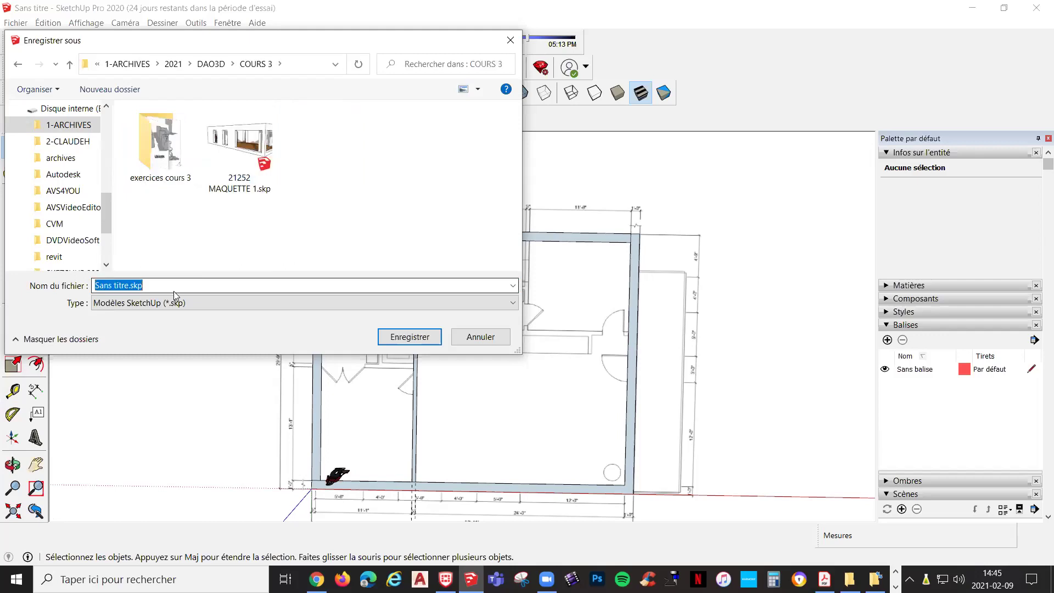
pyautogui.write('m')
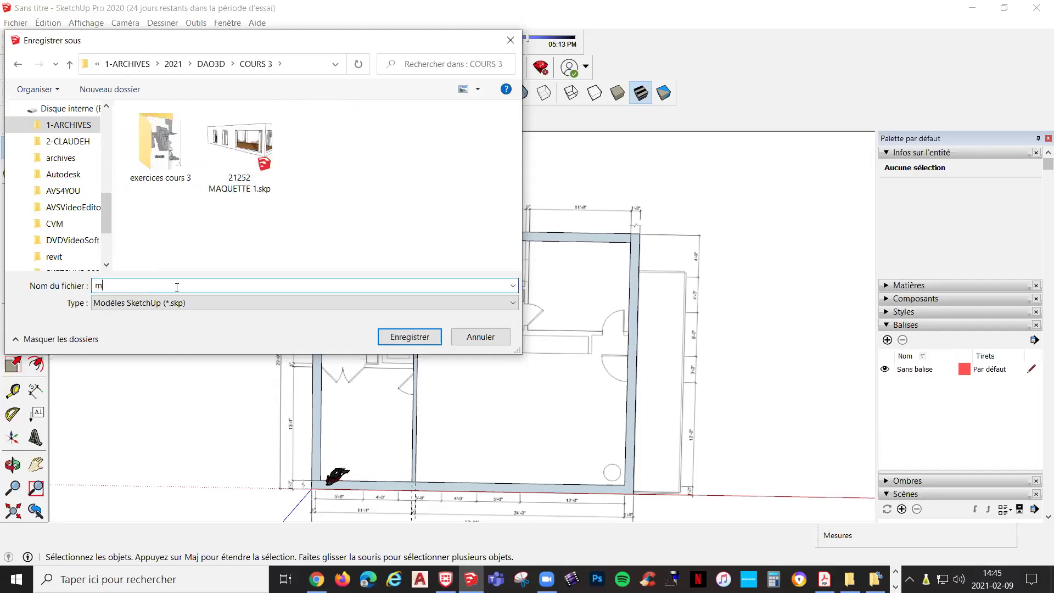
pyautogui.write('auqette -image')
pyautogui.click(117, 286)
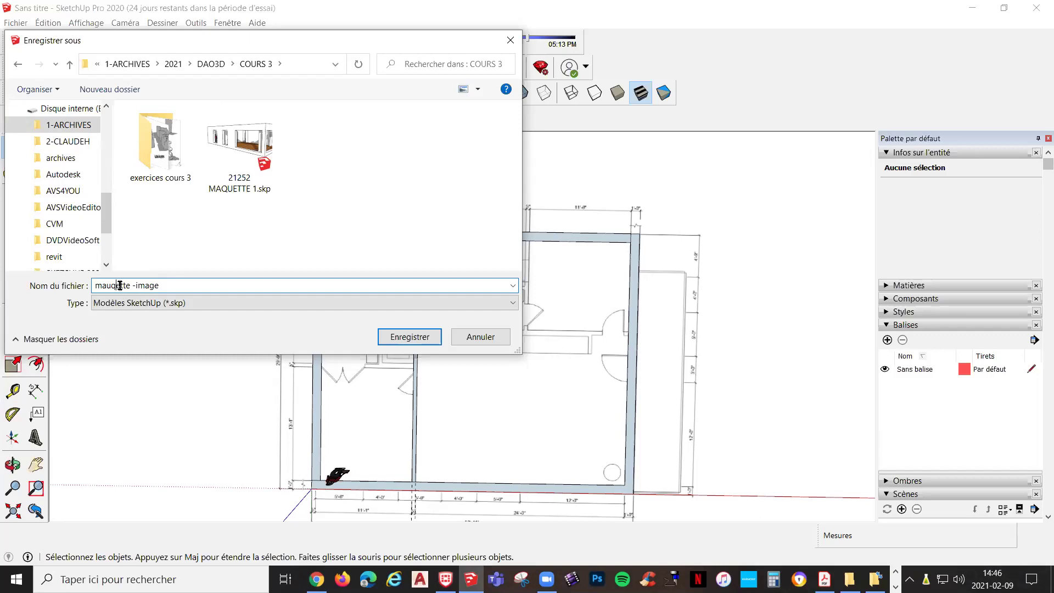
pyautogui.press('BackSpace')
pyautogui.press('BackSpace')
pyautogui.write('qu')
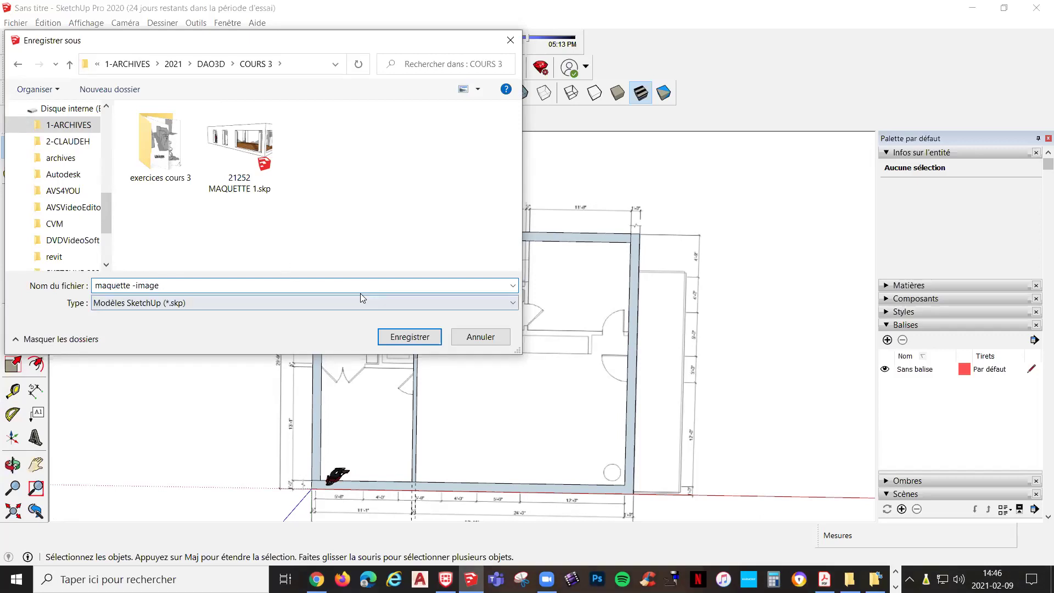
pyautogui.click(393, 337)
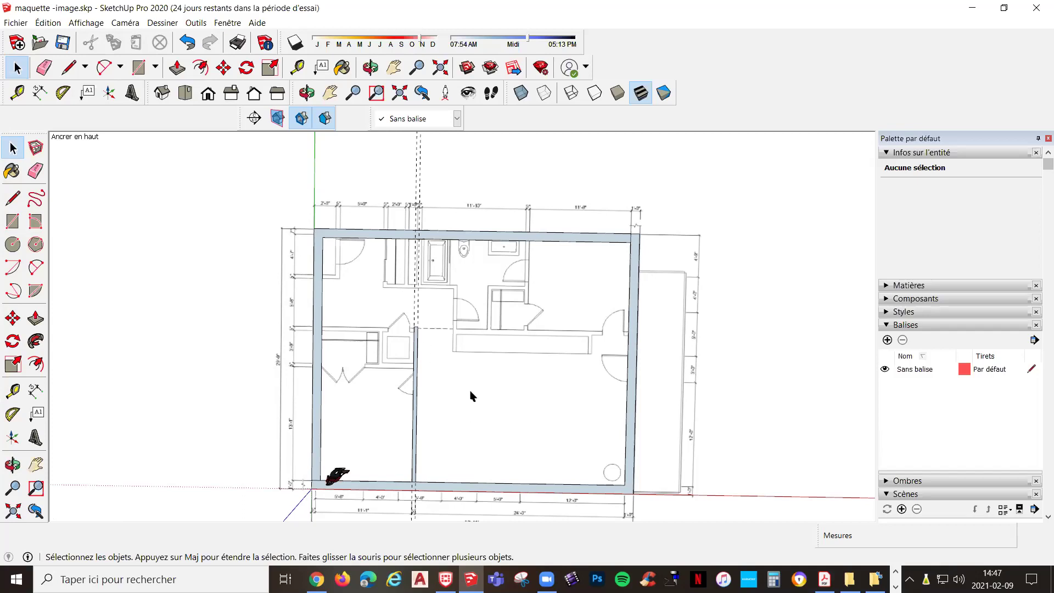
# Open the model Gestion de groupes.skp from the "exercices cours 3" folder
pyautogui.scroll(-2, 473, 394)
pyautogui.scroll(1, 475, 395)
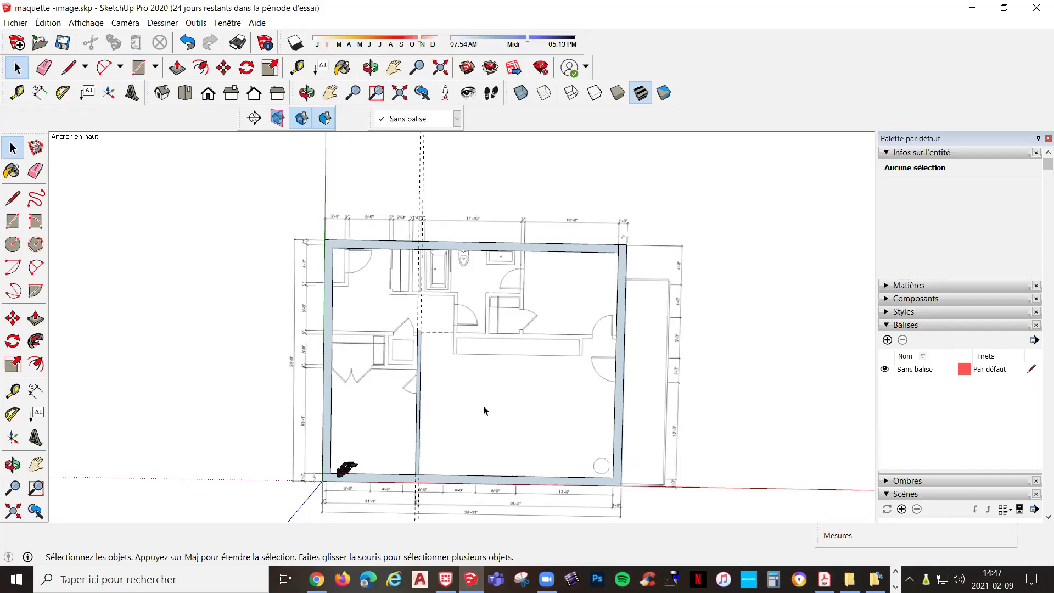
pyautogui.click(13, 24)
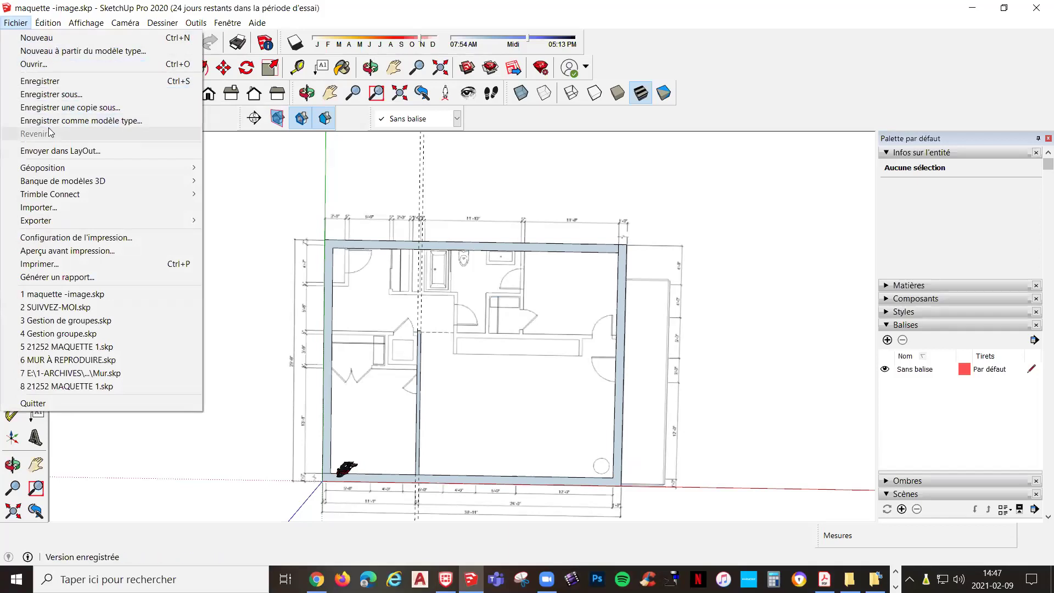
pyautogui.click(58, 64)
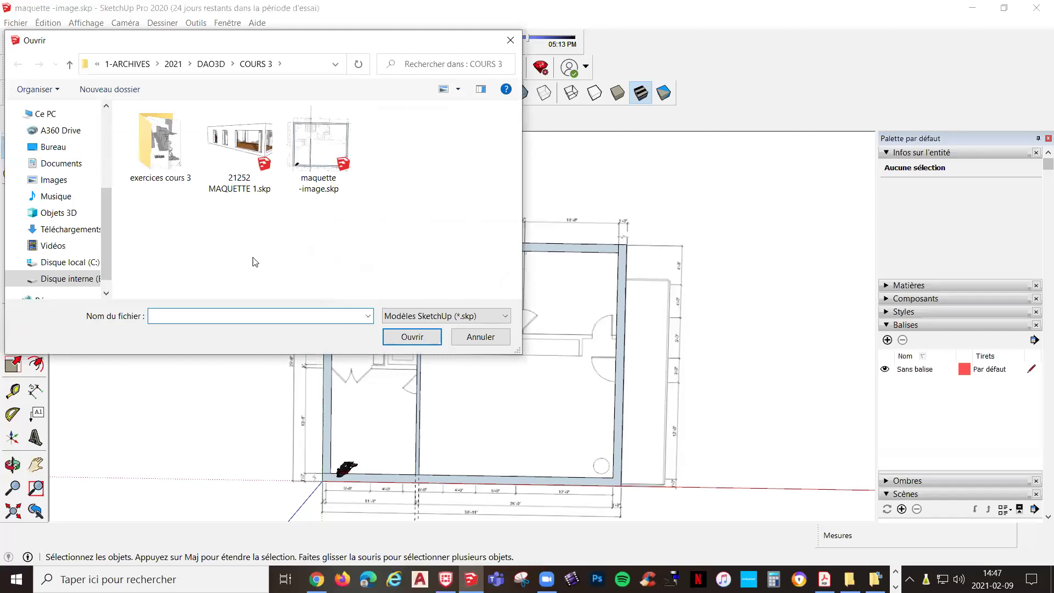
pyautogui.click(177, 150)
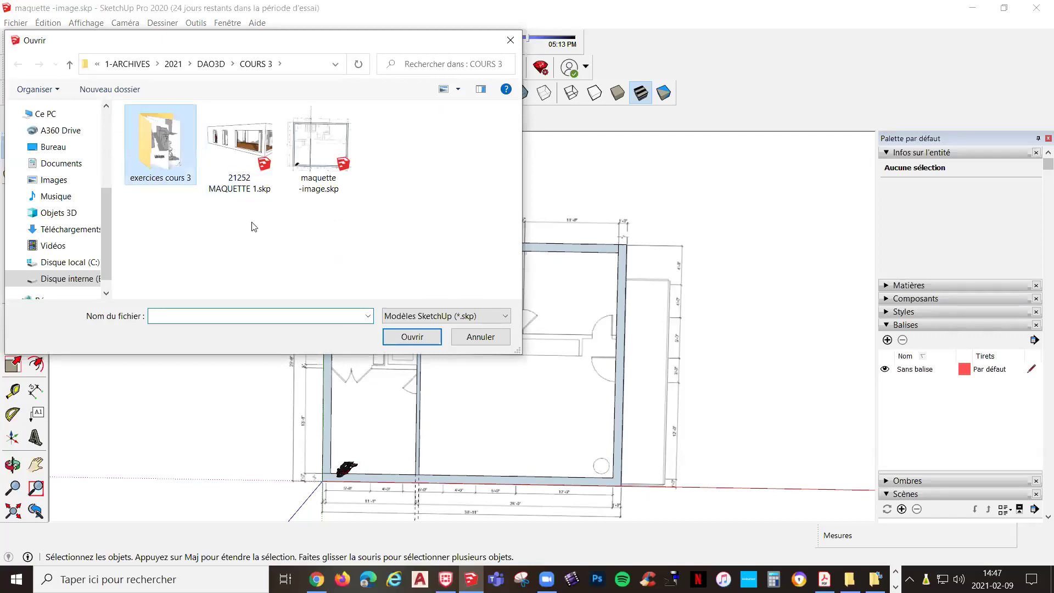
pyautogui.press('Return')
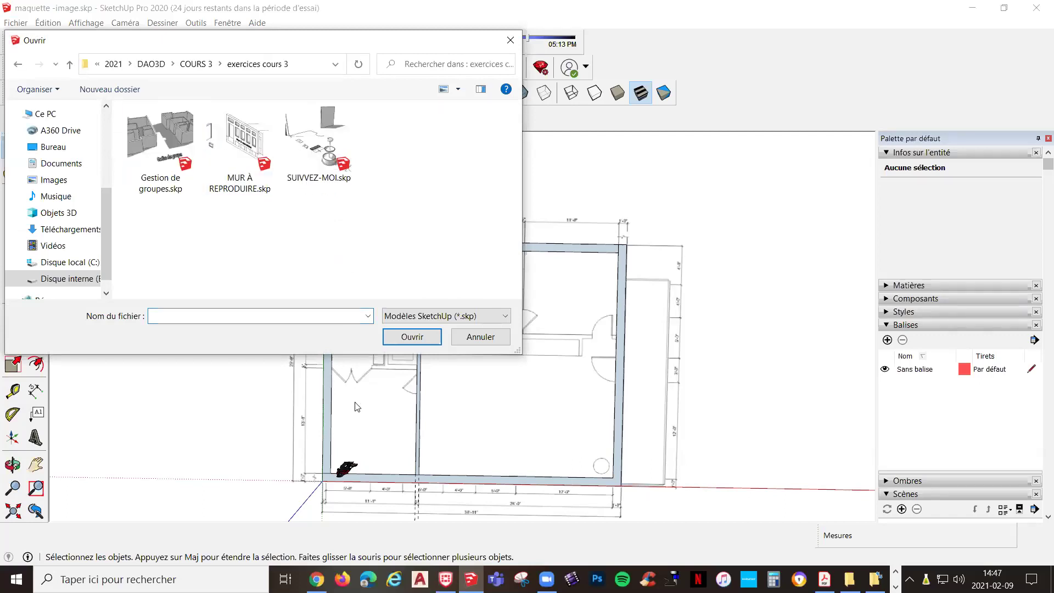
pyautogui.doubleClick(171, 149)
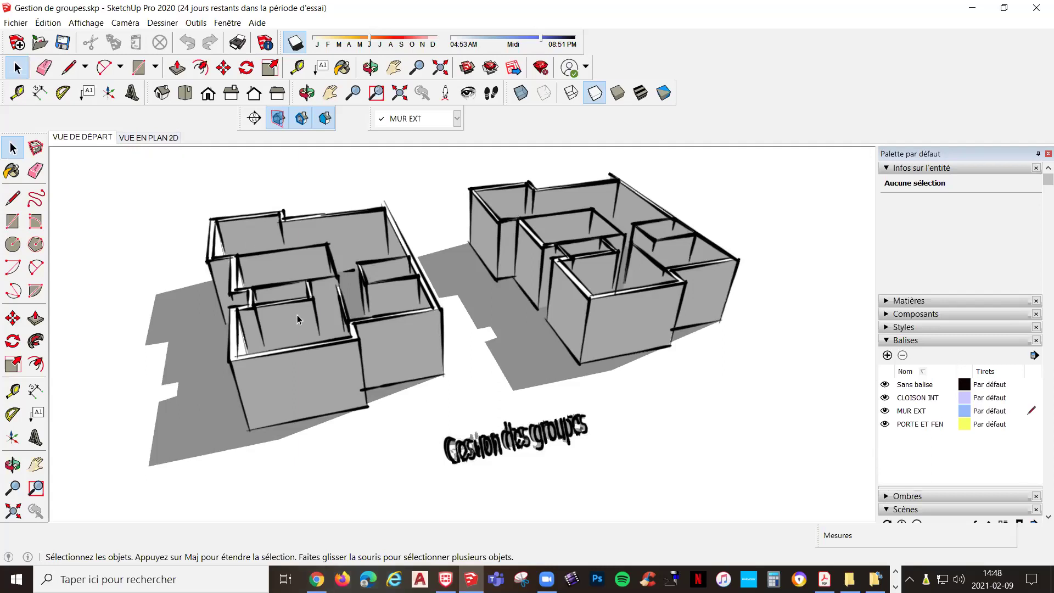
# Select the exterior wall group and the interior partition group in turn to compare their tags and instance names
pyautogui.click(325, 341)
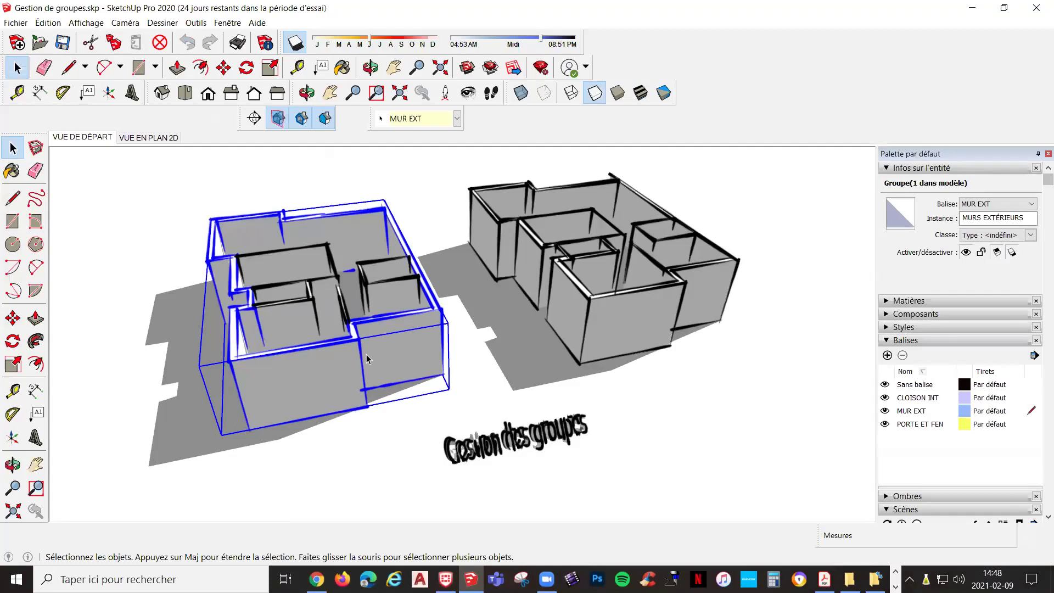
pyautogui.click(400, 281)
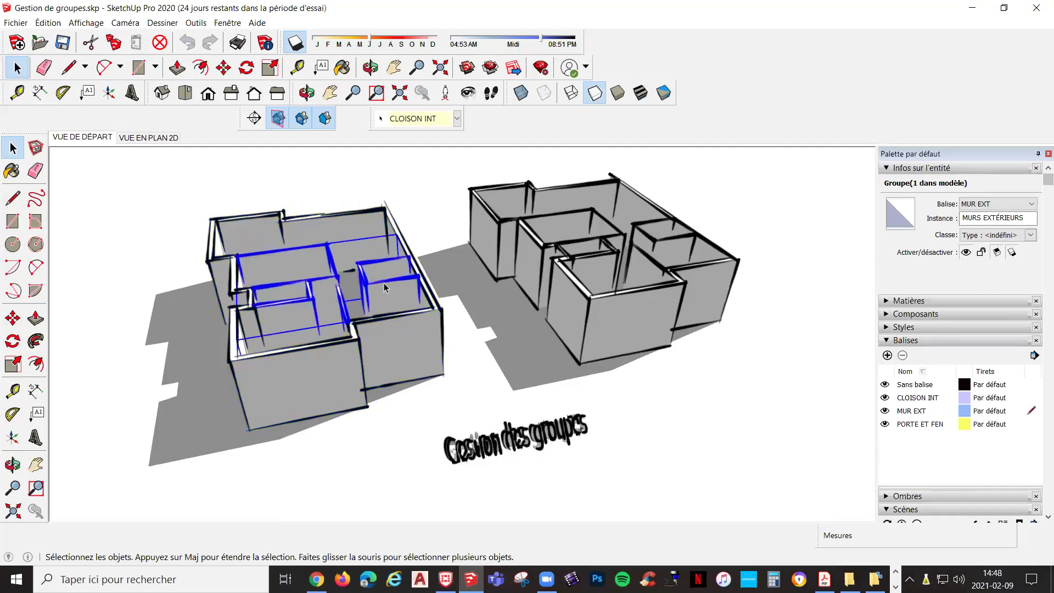
pyautogui.click(206, 257)
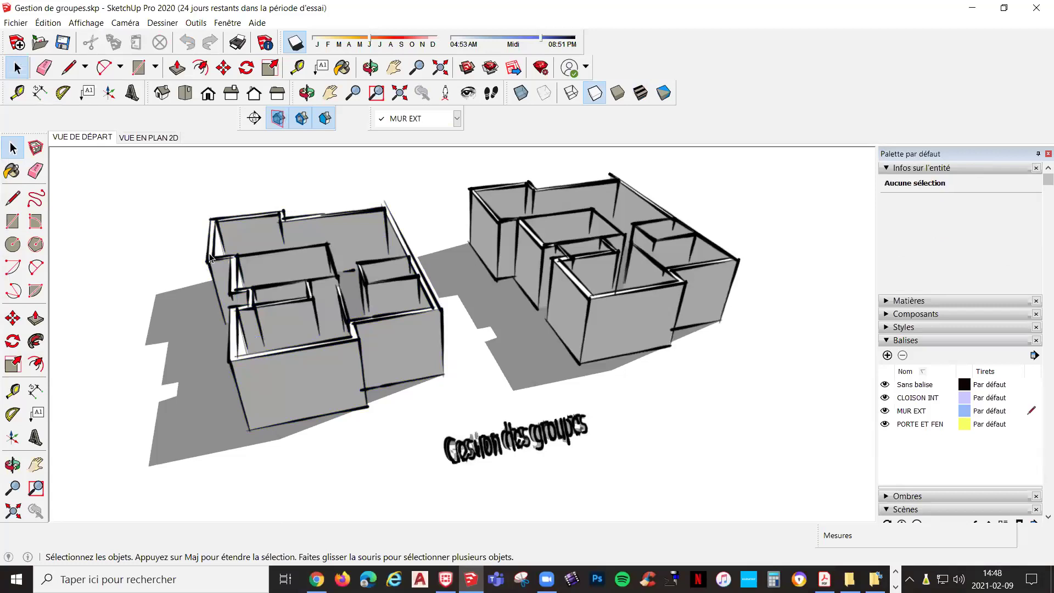
pyautogui.click(210, 258)
pyautogui.click(274, 305)
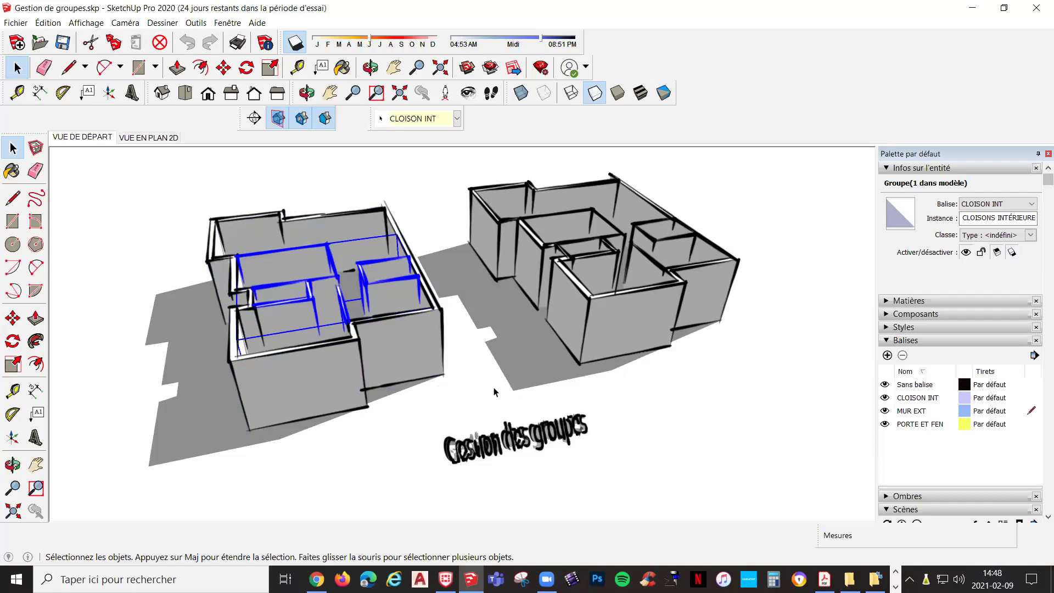
# Select the second building's wall group, view it in the VUE EN PLAN 2D scene, and clear the selection
pyautogui.click(585, 291)
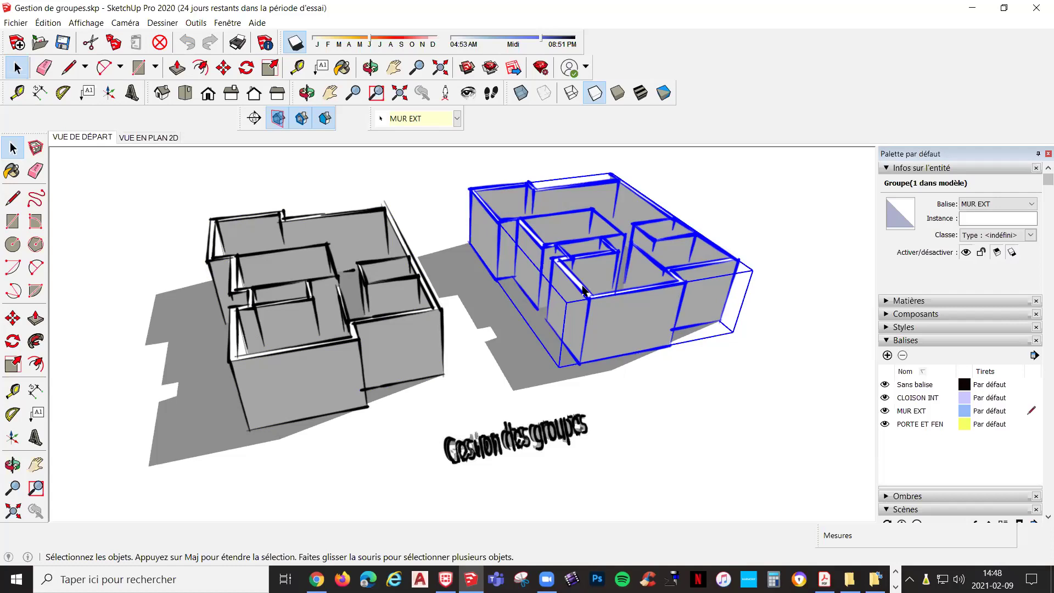
pyautogui.click(147, 139)
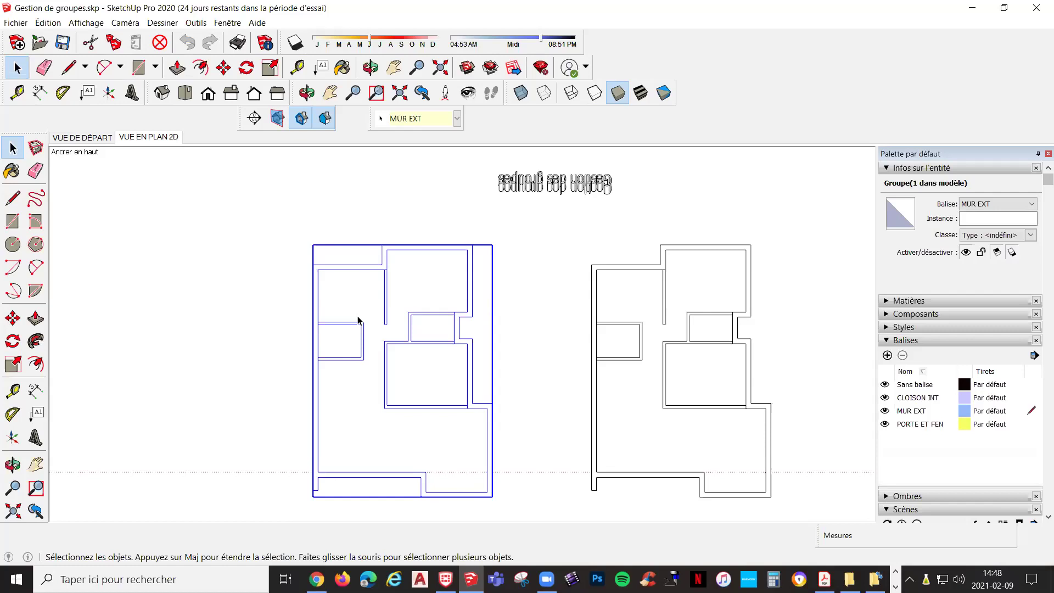
pyautogui.click(540, 336)
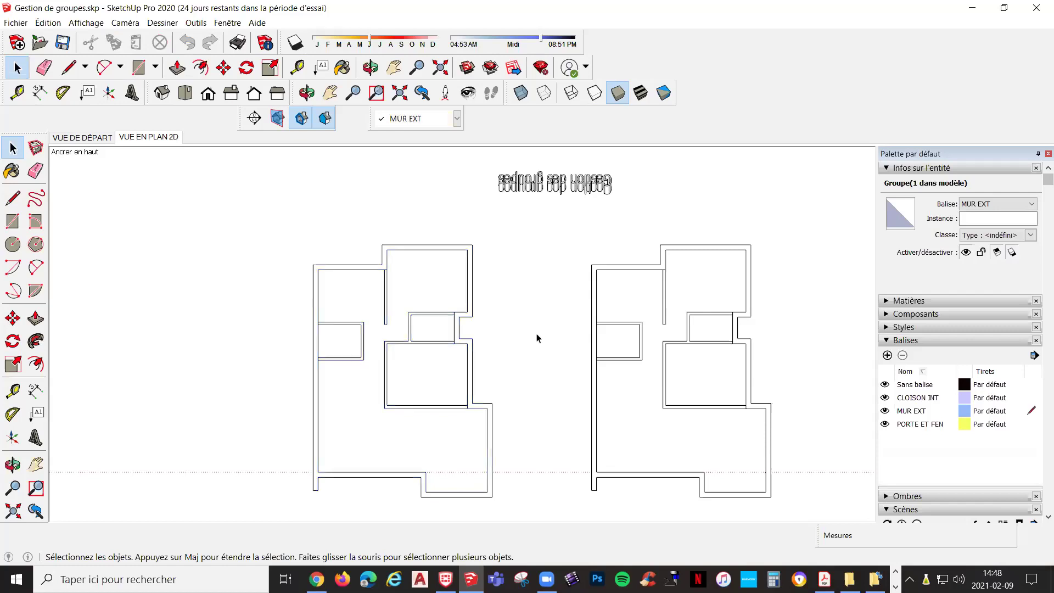
# Select the wall and partition groups of both buildings in turn to compare their tags and instance names
pyautogui.click(467, 347)
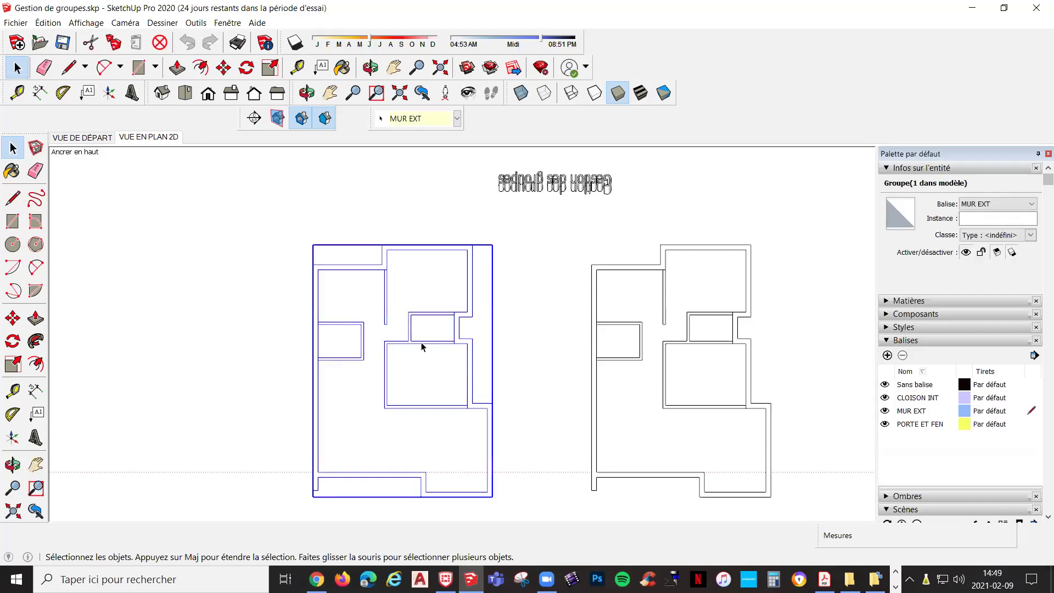
pyautogui.click(439, 349)
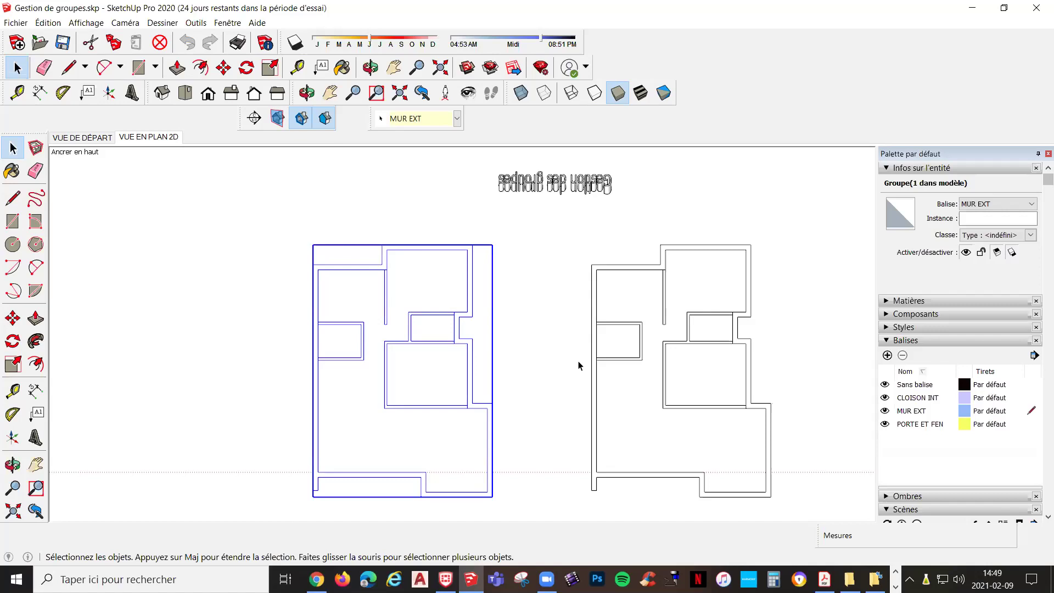
pyautogui.click(595, 365)
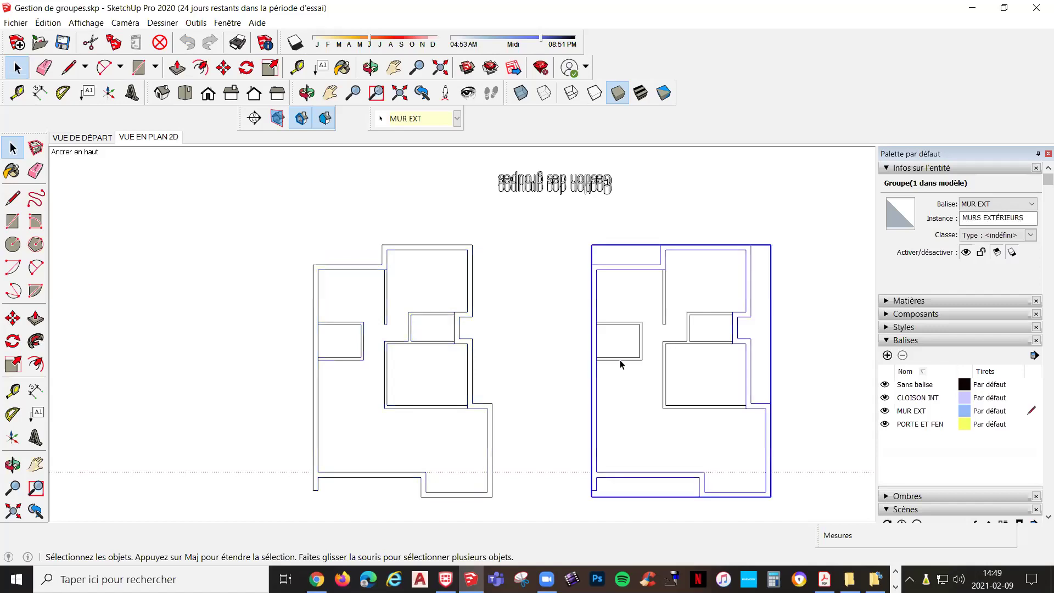
pyautogui.click(620, 360)
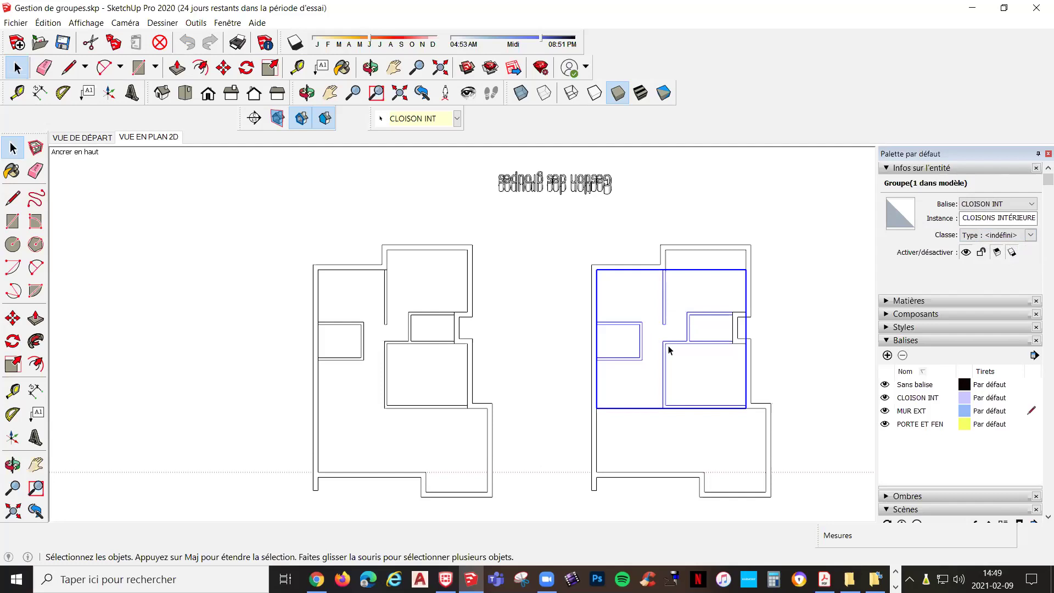
pyautogui.click(741, 253)
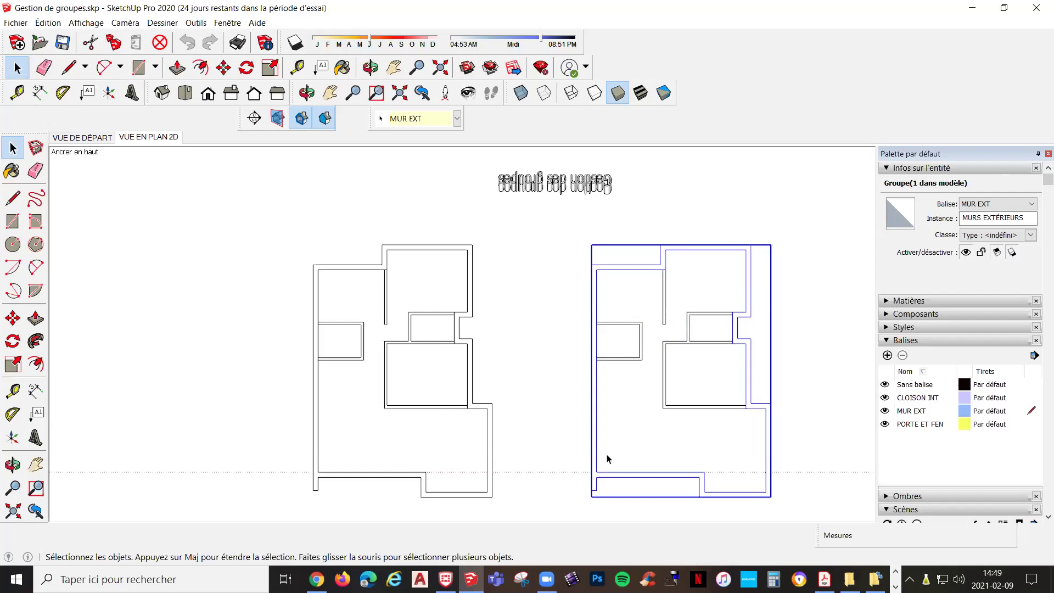
pyautogui.click(460, 325)
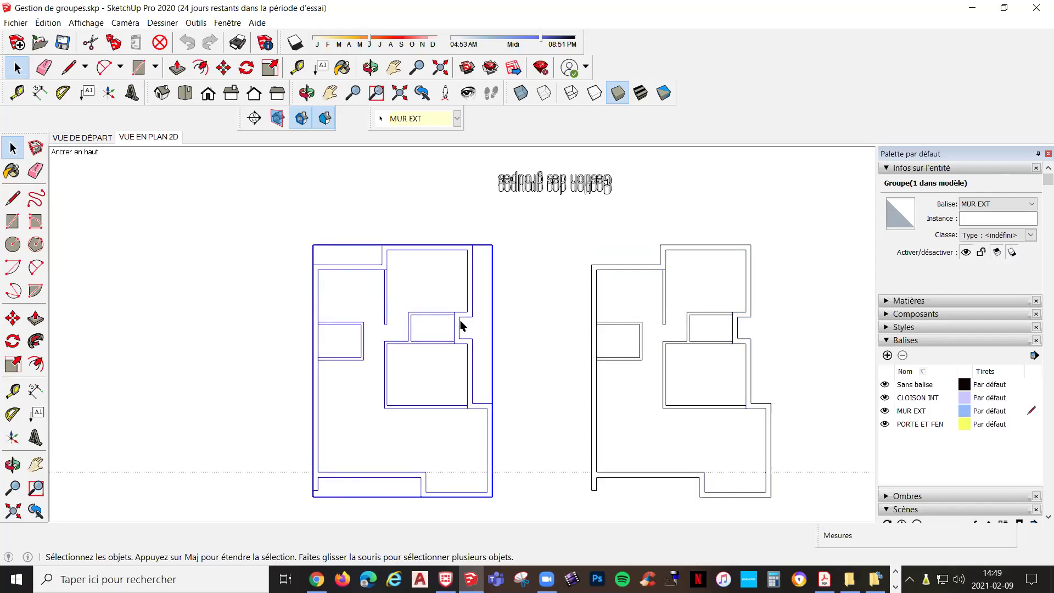
pyautogui.click(450, 322)
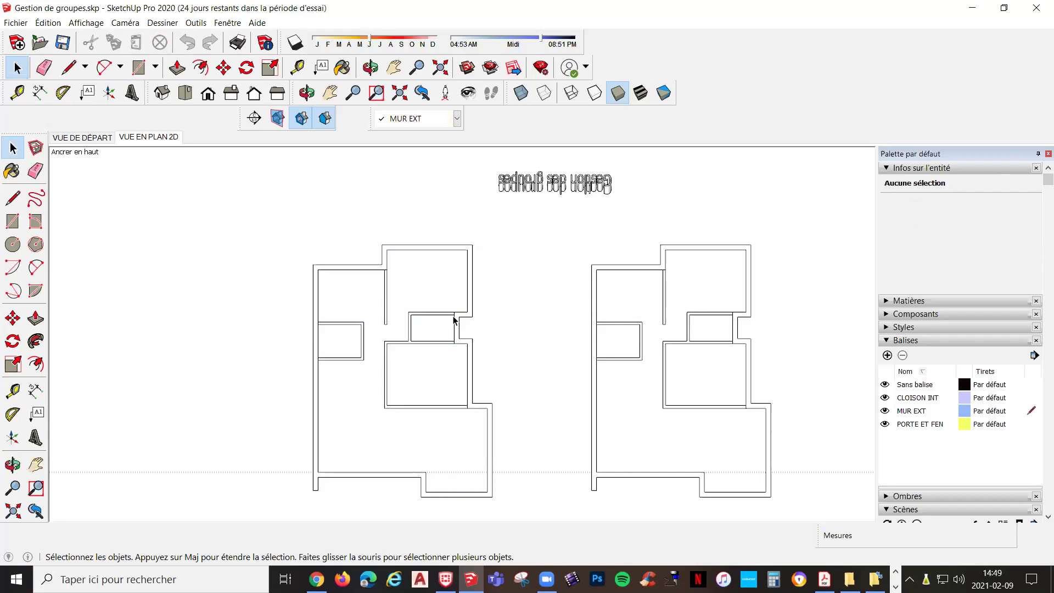
# Explode the first building's wall group, select a short exterior wall edge, and undo the explode
pyautogui.click(454, 322)
pyautogui.rightClick(462, 317)
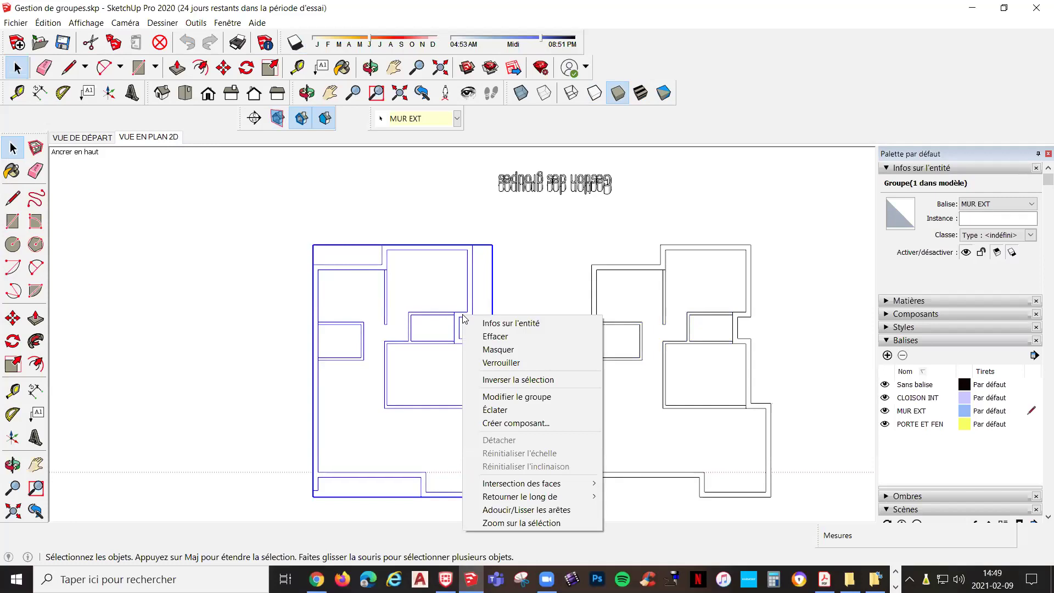
pyautogui.click(502, 413)
pyautogui.click(508, 401)
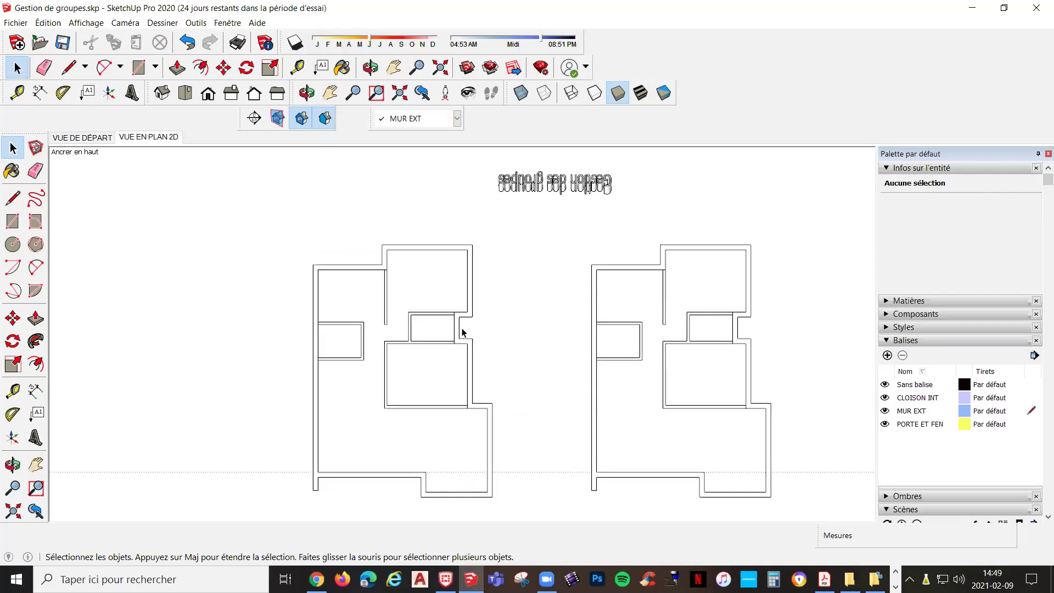
pyautogui.click(459, 332)
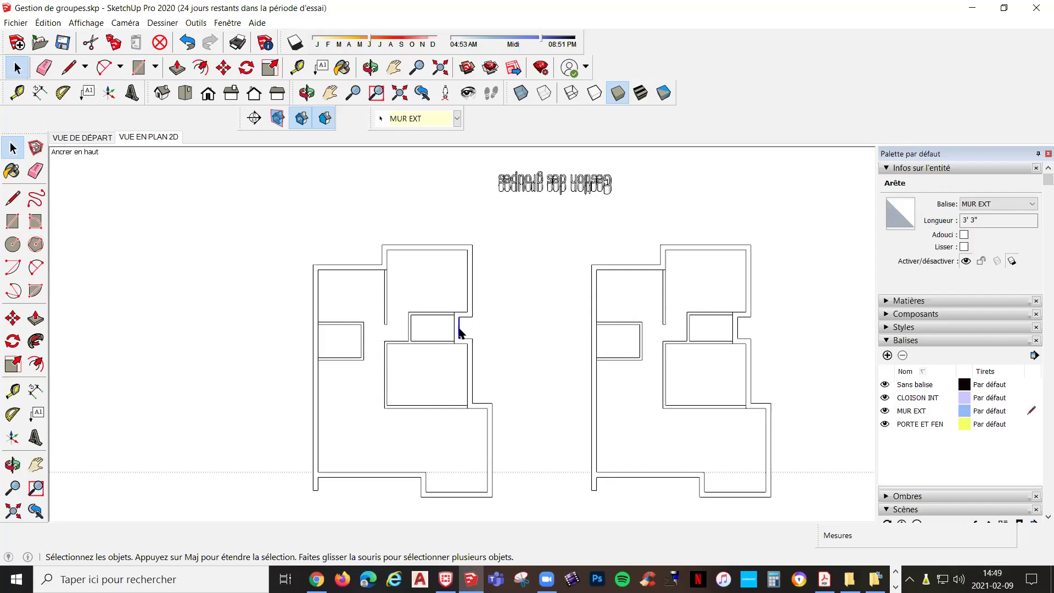
pyautogui.hotkey('ctrl', 'z')
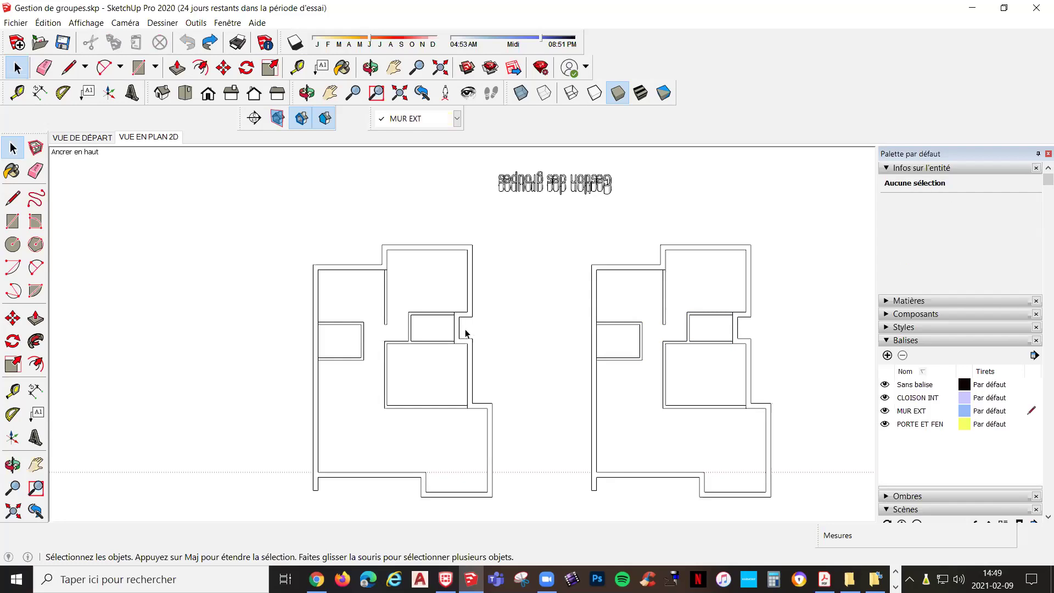
pyautogui.hotkey('ctrl', 'z')
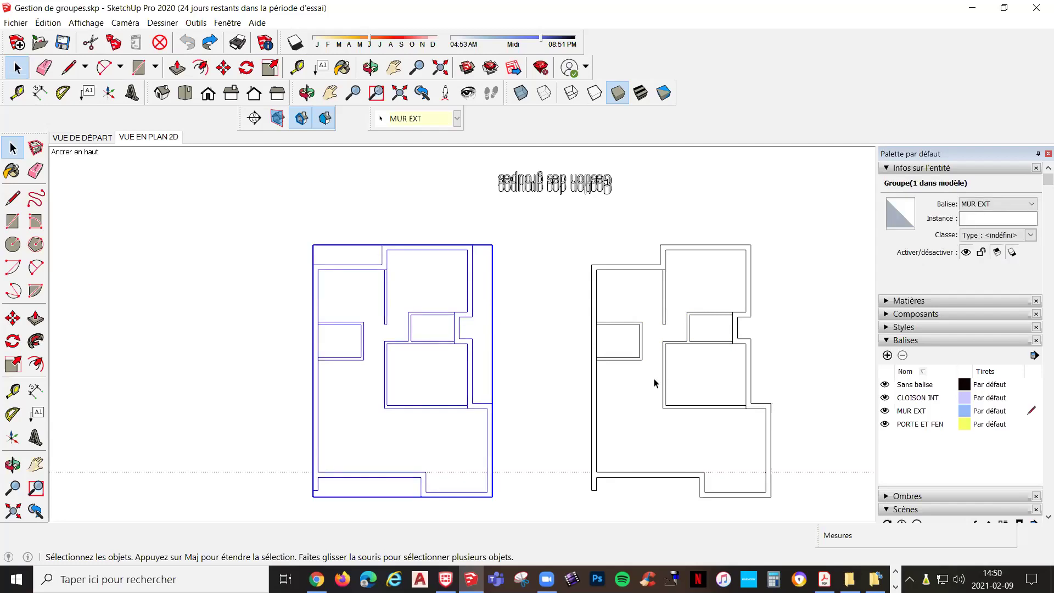
# Open the first building's group for editing and toggle hiding the rest of the model off and back on
pyautogui.doubleClick(463, 317)
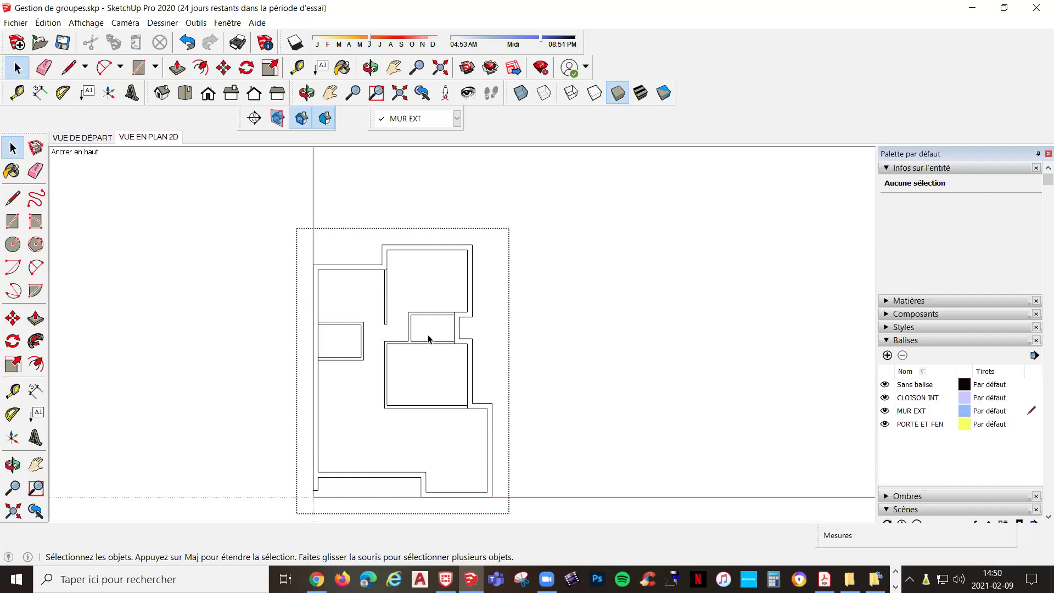
pyautogui.click(83, 23)
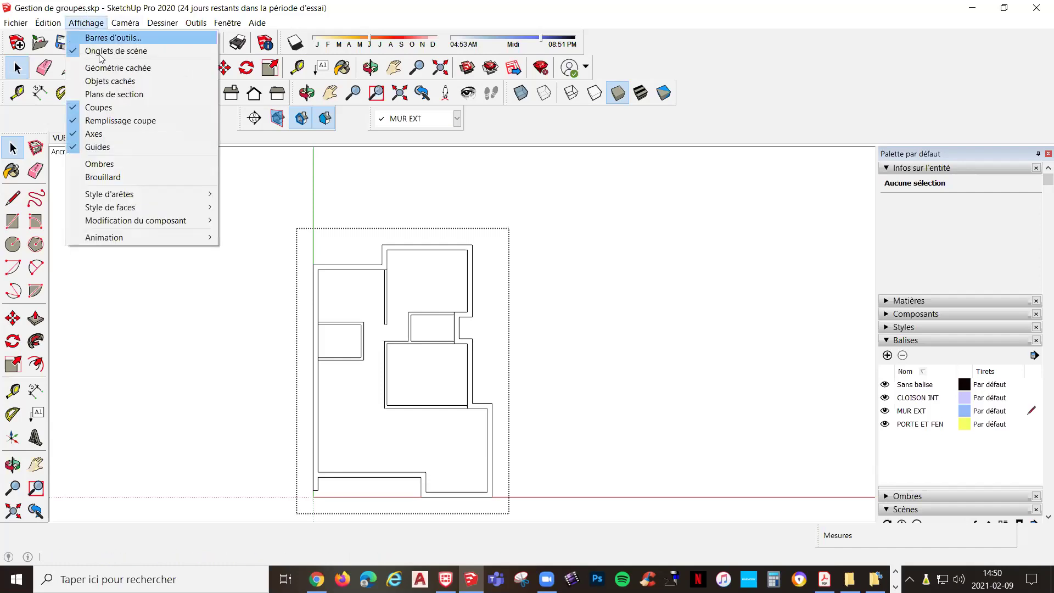
pyautogui.moveTo(147, 222)
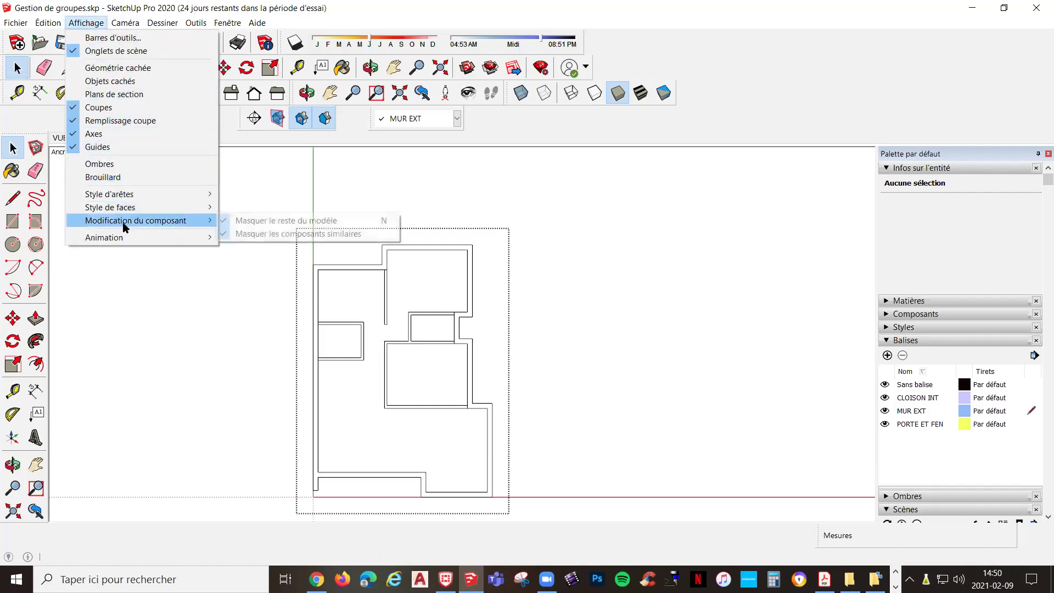
pyautogui.click(226, 222)
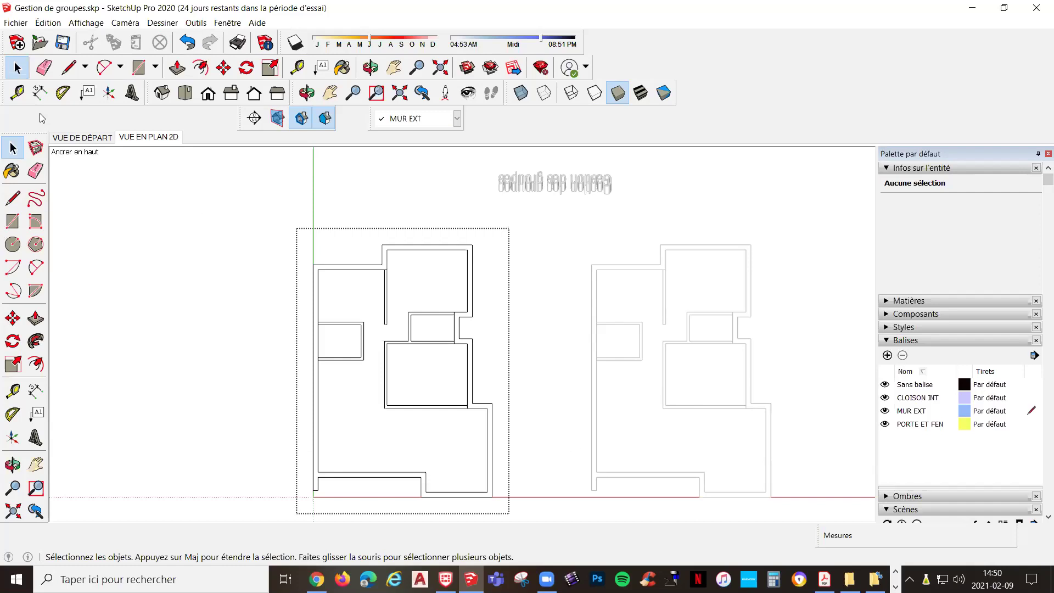
pyautogui.click(86, 24)
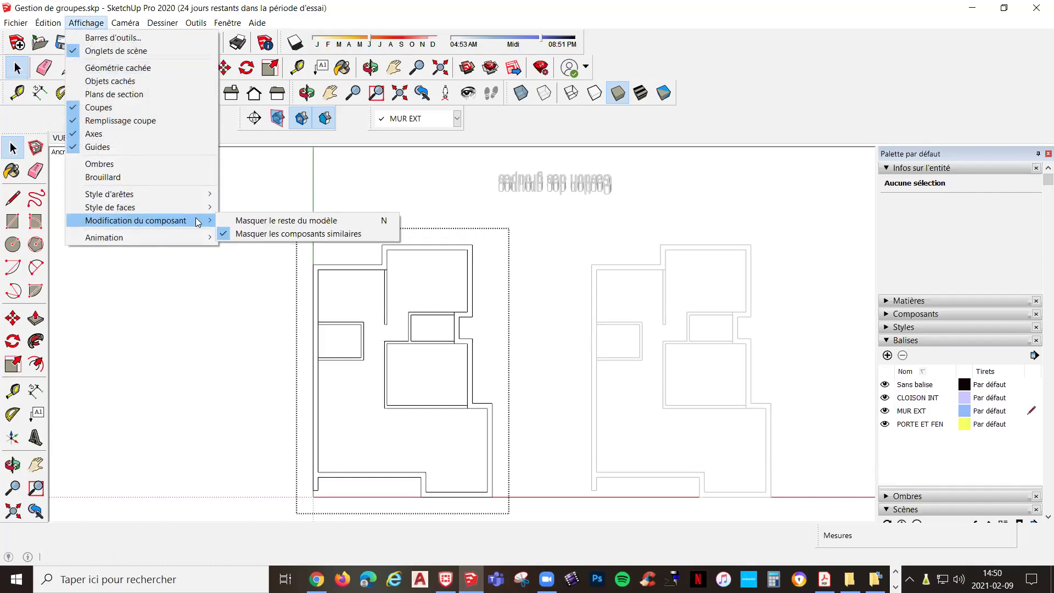
pyautogui.click(227, 221)
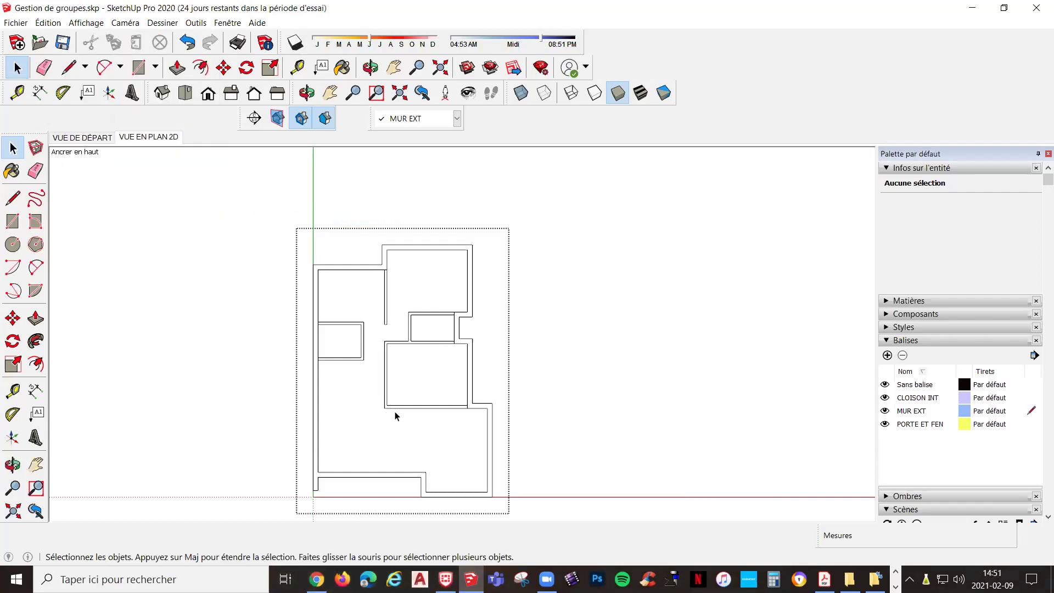
# Select all the interior partitions inside the first building's group and cut them to the clipboard
pyautogui.scroll(2, 404, 348)
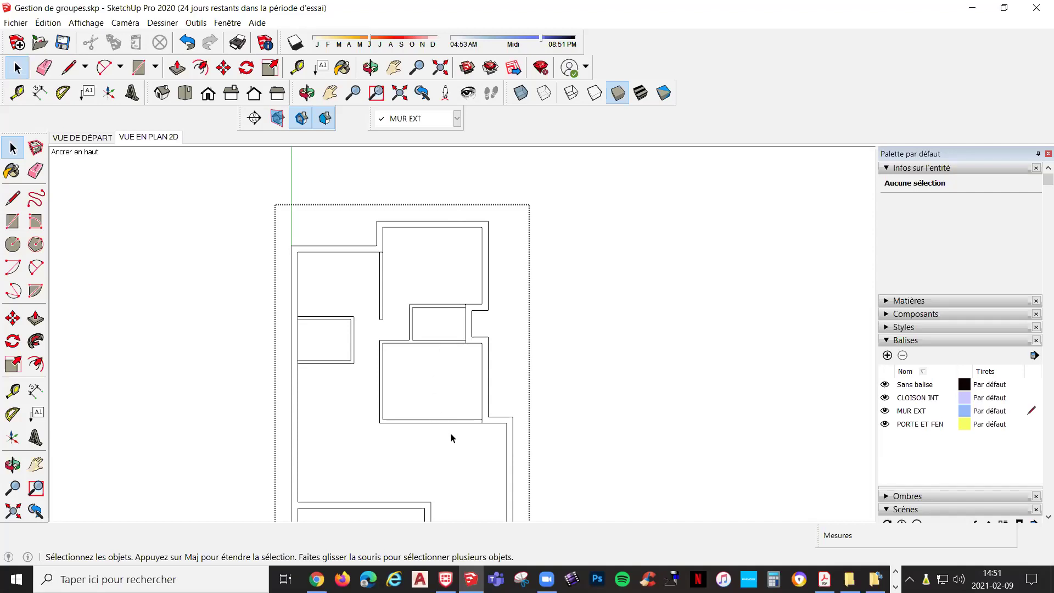
pyautogui.moveTo(452, 436); pyautogui.dragTo(308, 265)
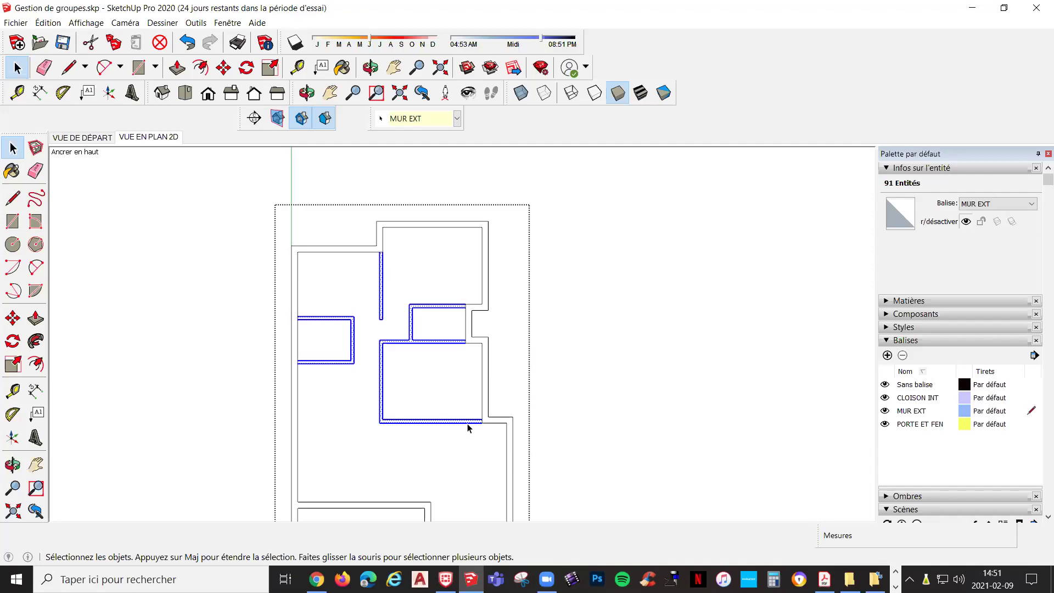
pyautogui.rightClick(425, 345)
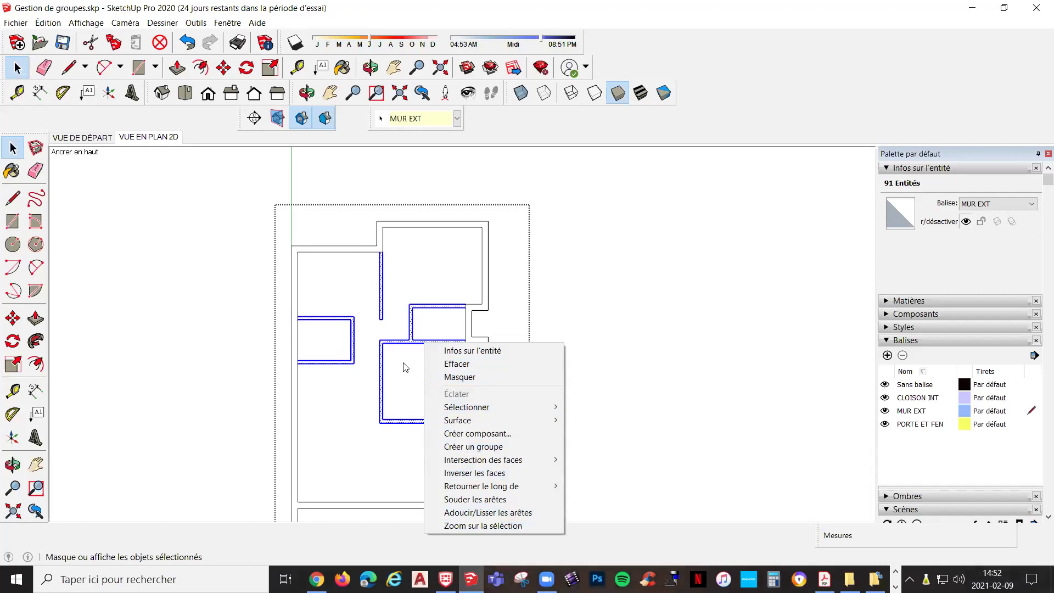
pyautogui.click(422, 387)
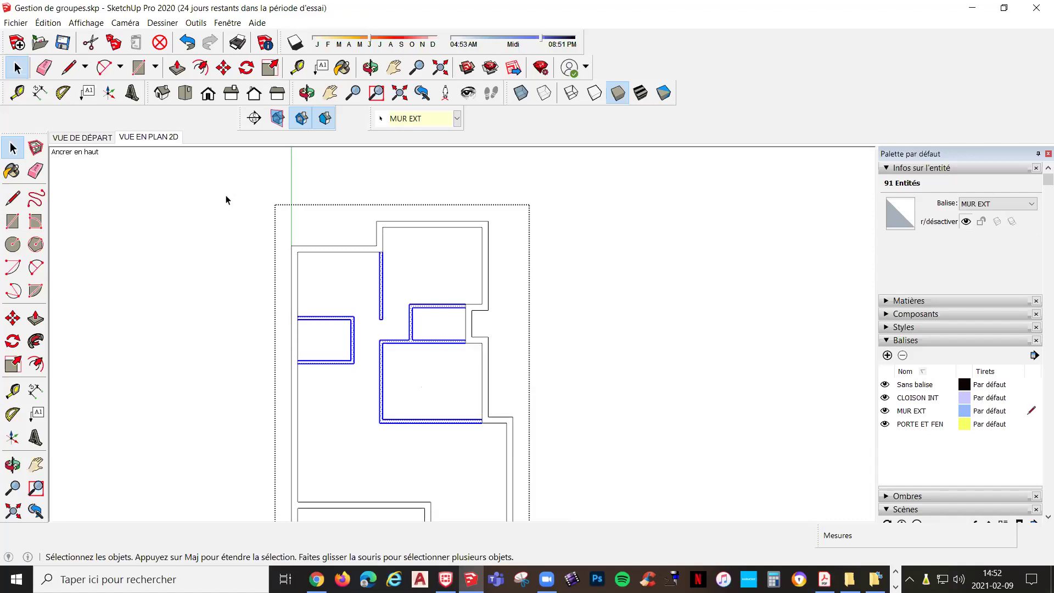
pyautogui.click(48, 22)
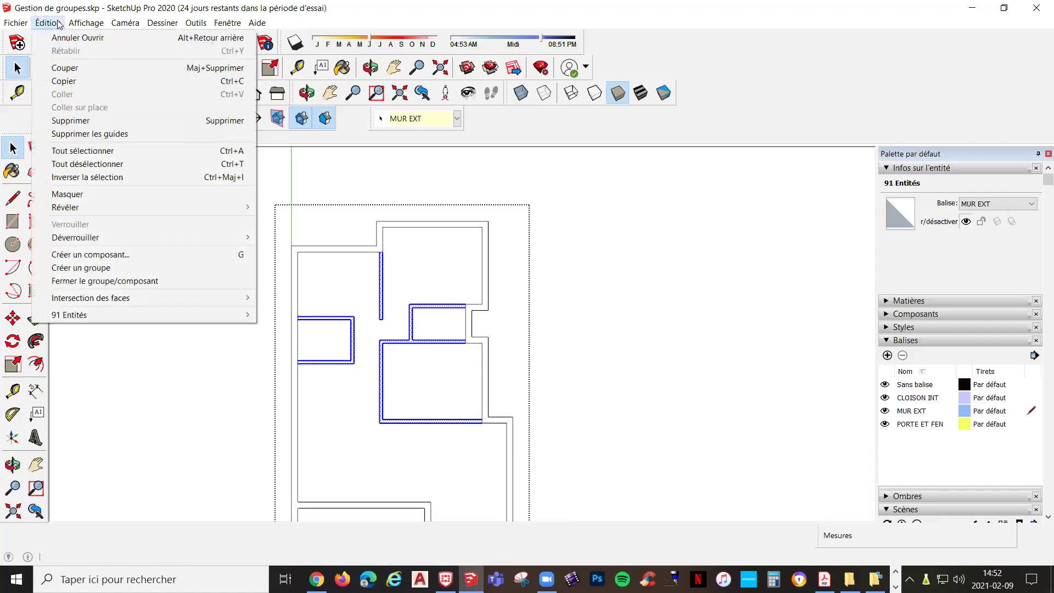
pyautogui.click(93, 69)
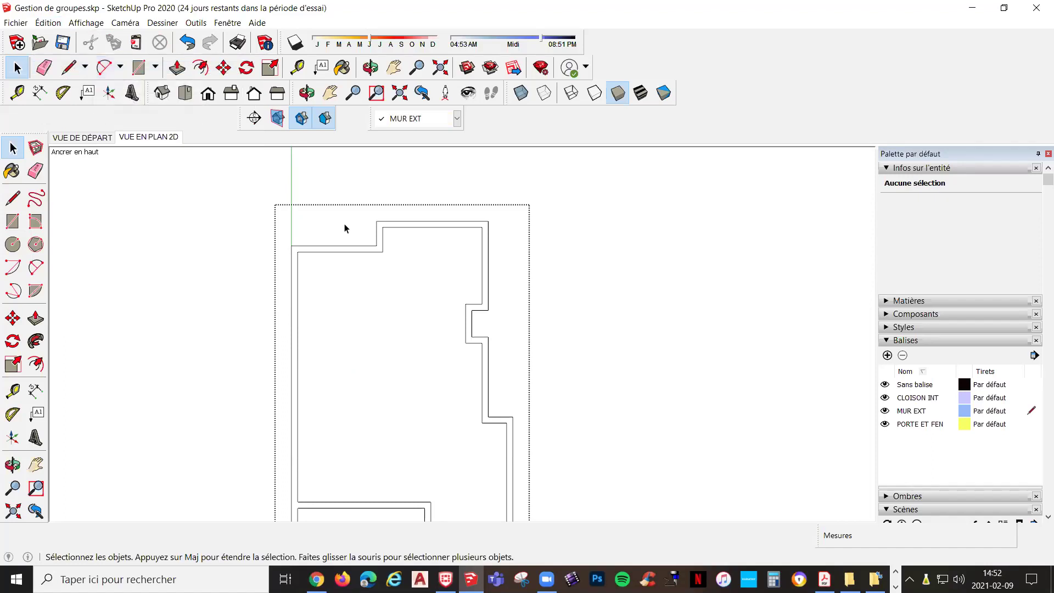
# Close the exterior wall group and paste the cut partitions in place outside it
pyautogui.hotkey('ctrl', 'z')
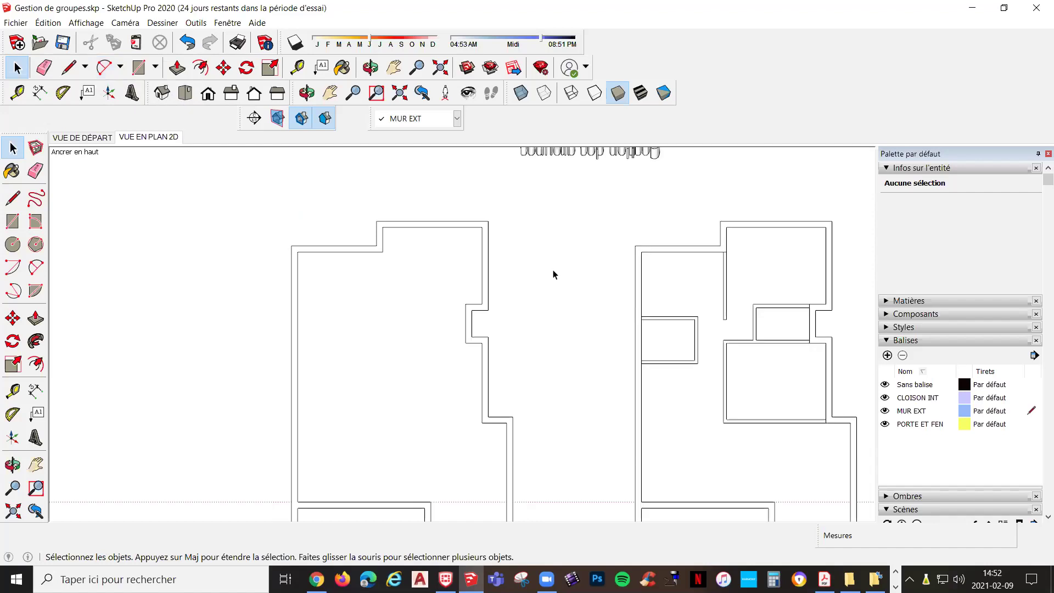
pyautogui.click(48, 23)
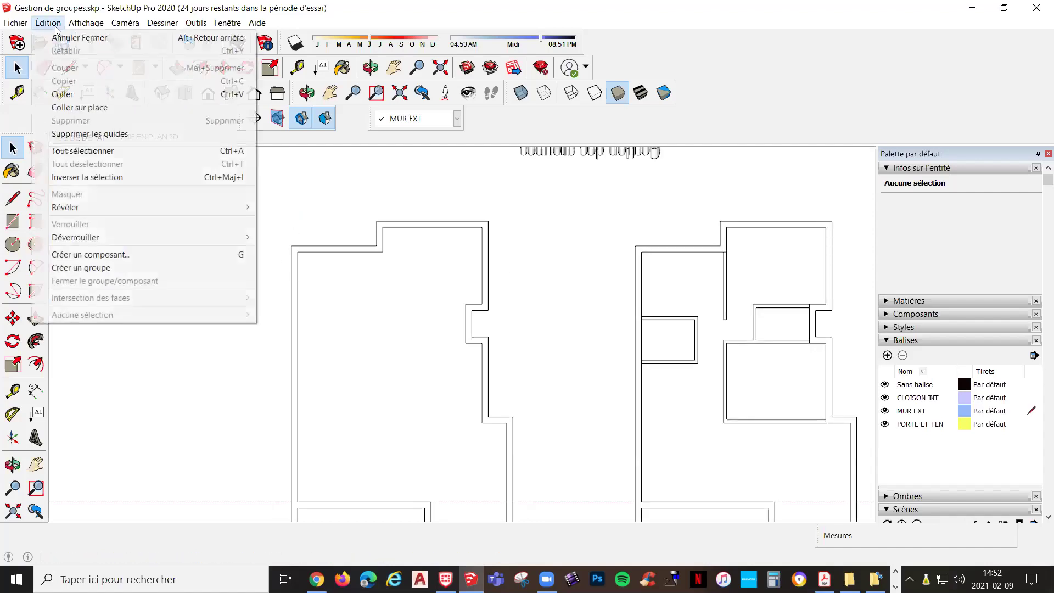
pyautogui.click(95, 107)
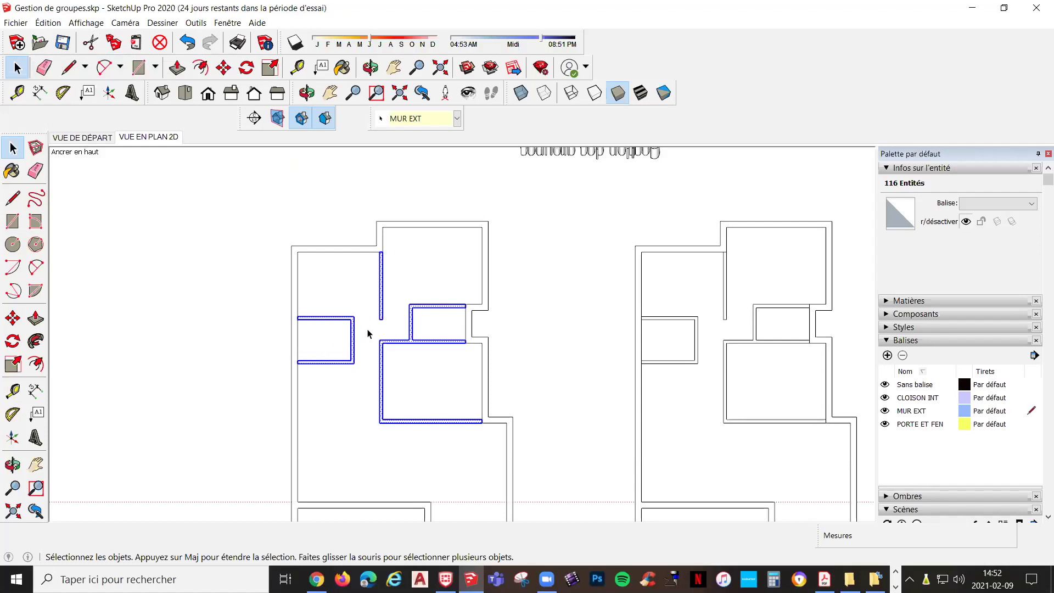
# Try to create a group from the pasted partitions, and undo the grouping
pyautogui.rightClick(379, 343)
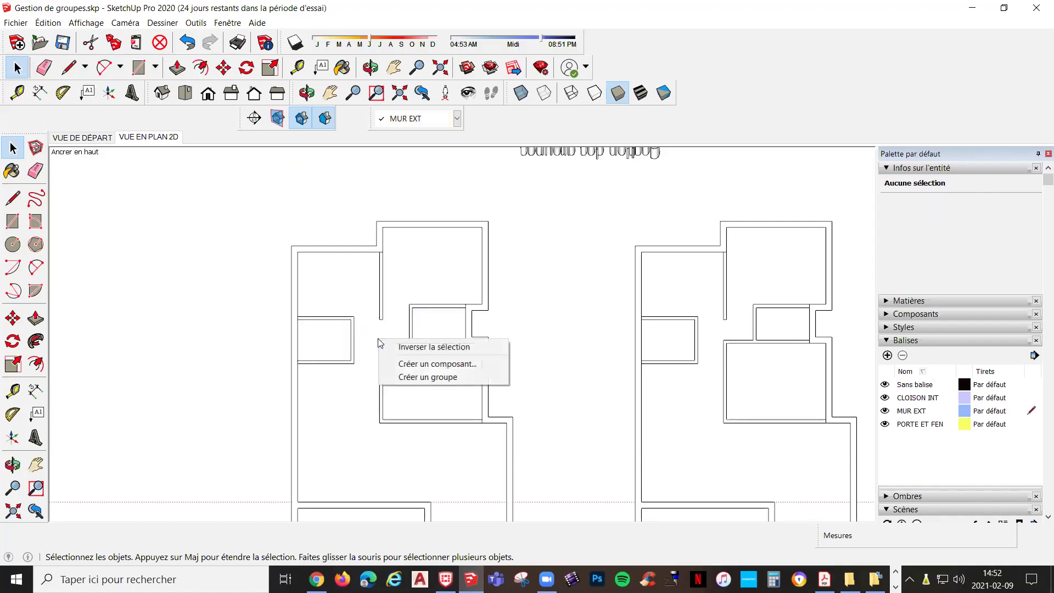
pyautogui.click(419, 378)
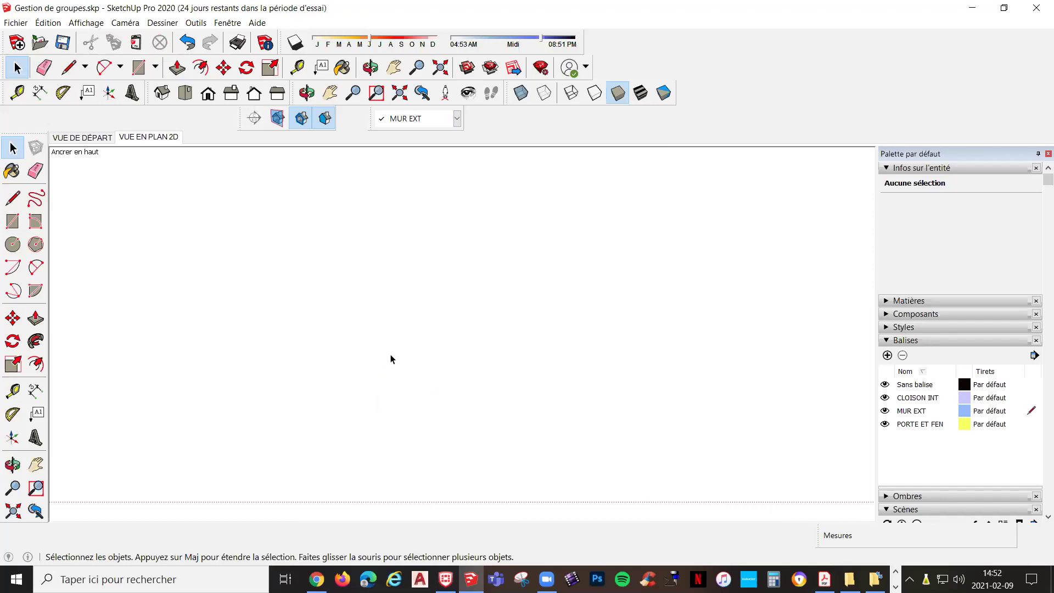
pyautogui.hotkey('ctrl', 'z')
pyautogui.hotkey('ctrl', 'z')
pyautogui.hotkey('ctrl', 'y')
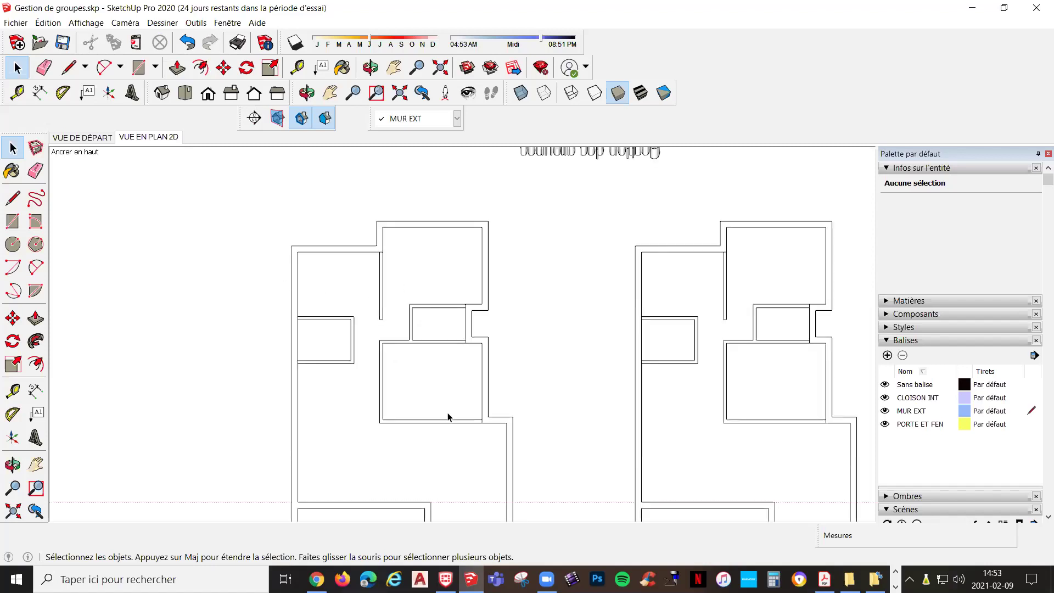
# Group the first building's interior partitions, set the group's instance name to "cloisons intérieure", and reselect the group
pyautogui.moveTo(447, 447); pyautogui.dragTo(334, 280)
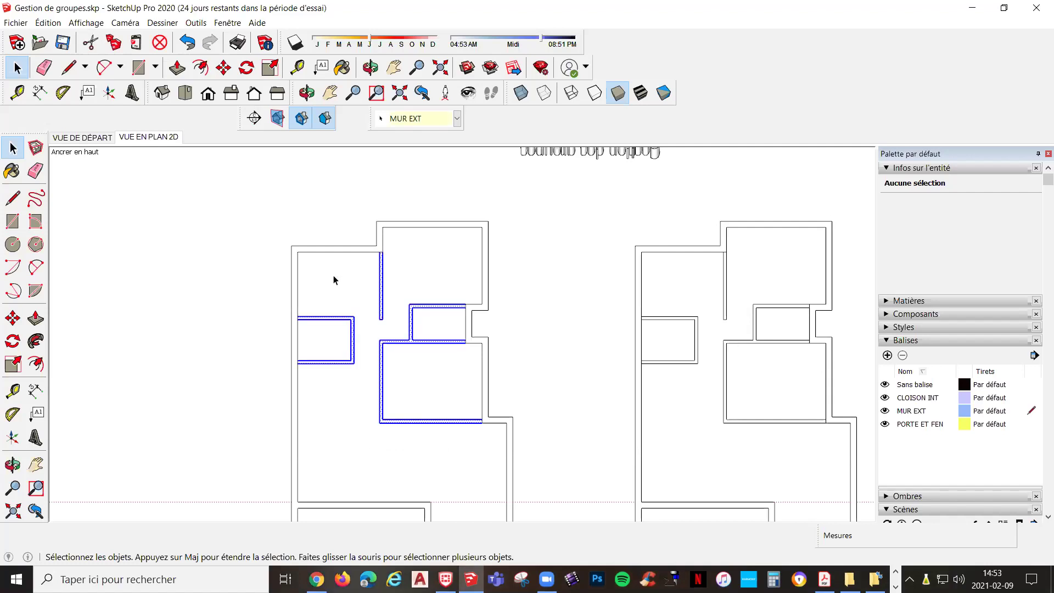
pyautogui.rightClick(412, 310)
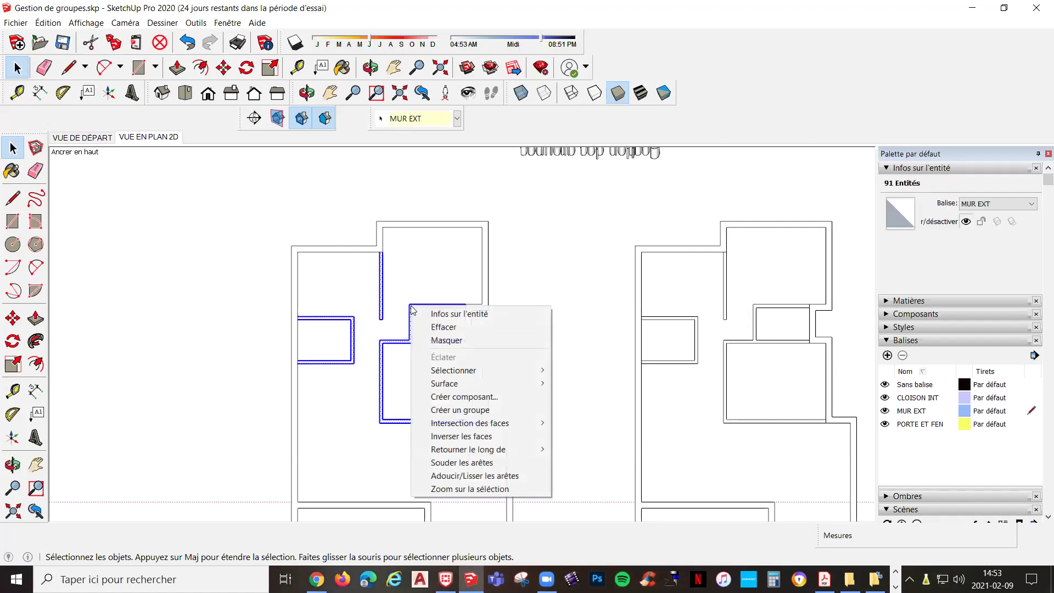
pyautogui.click(466, 410)
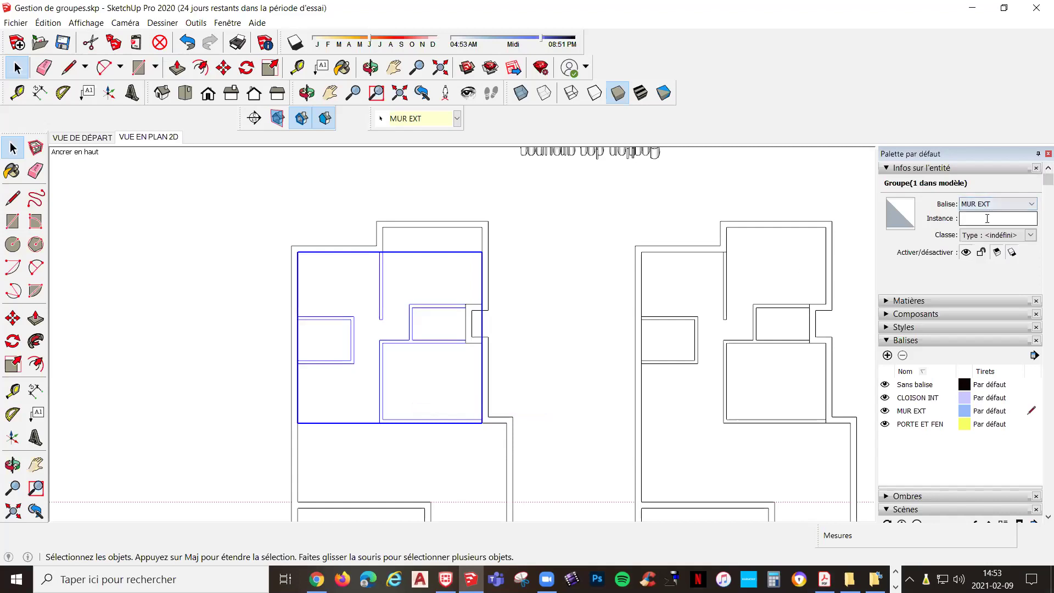
pyautogui.click(987, 218)
pyautogui.write('cloison')
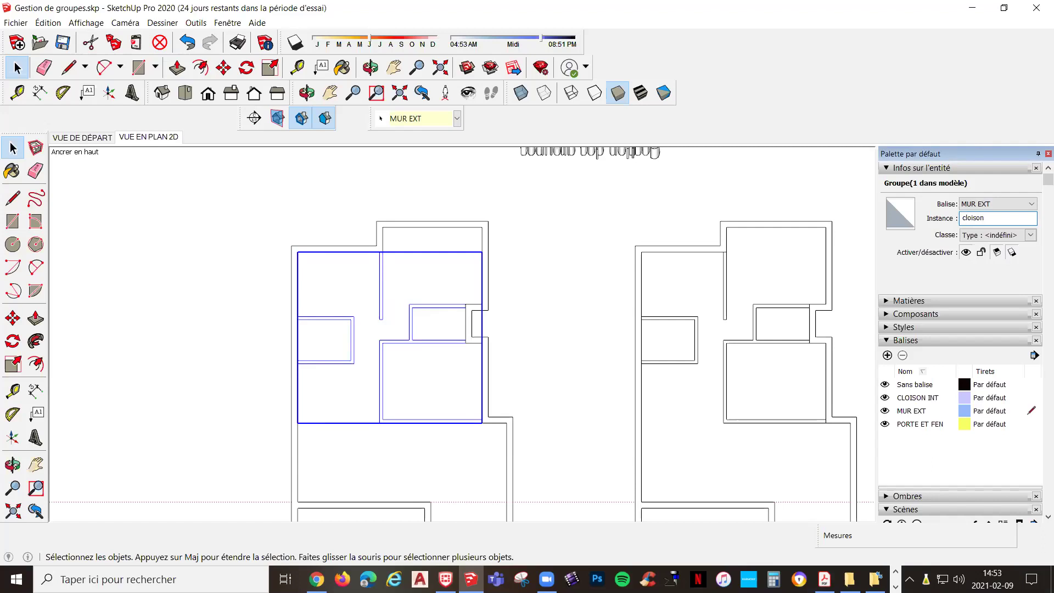
pyautogui.write('s intérieurs')
pyautogui.press('BackSpace')
pyautogui.write('e')
pyautogui.click(794, 174)
pyautogui.click(428, 311)
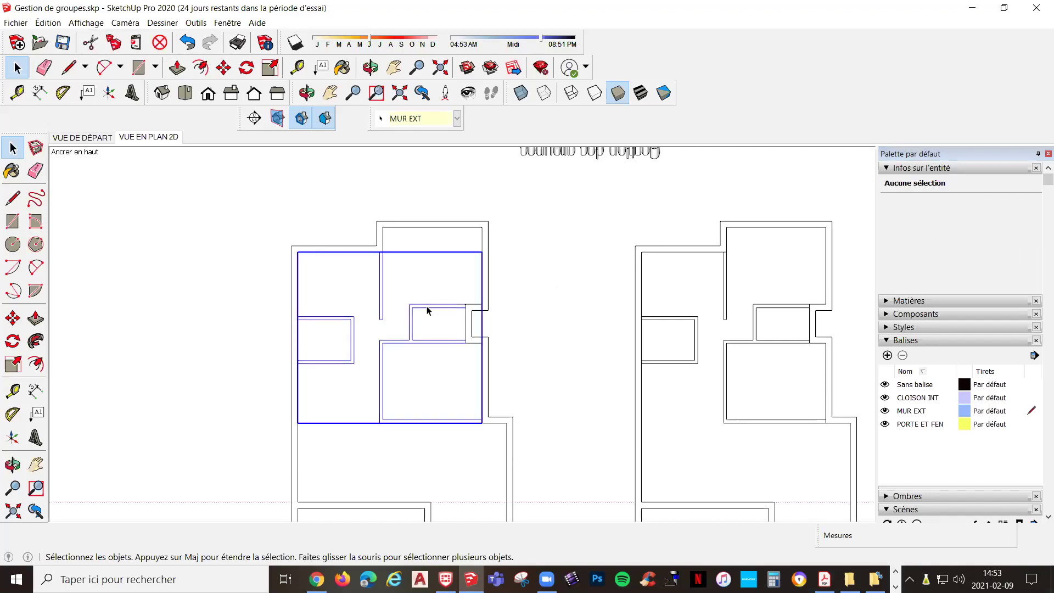
# Assign the selected partition group to the CLOISON INT tag, and check the assignment by toggling that tag's visibility
pyautogui.click(442, 122)
pyautogui.click(431, 149)
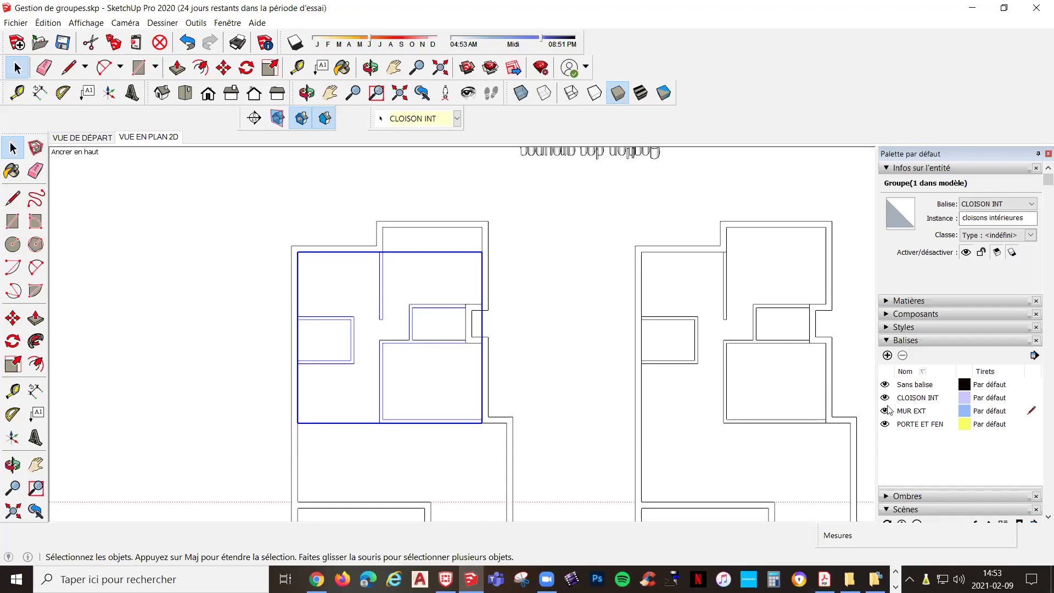
pyautogui.click(864, 395)
pyautogui.click(885, 397)
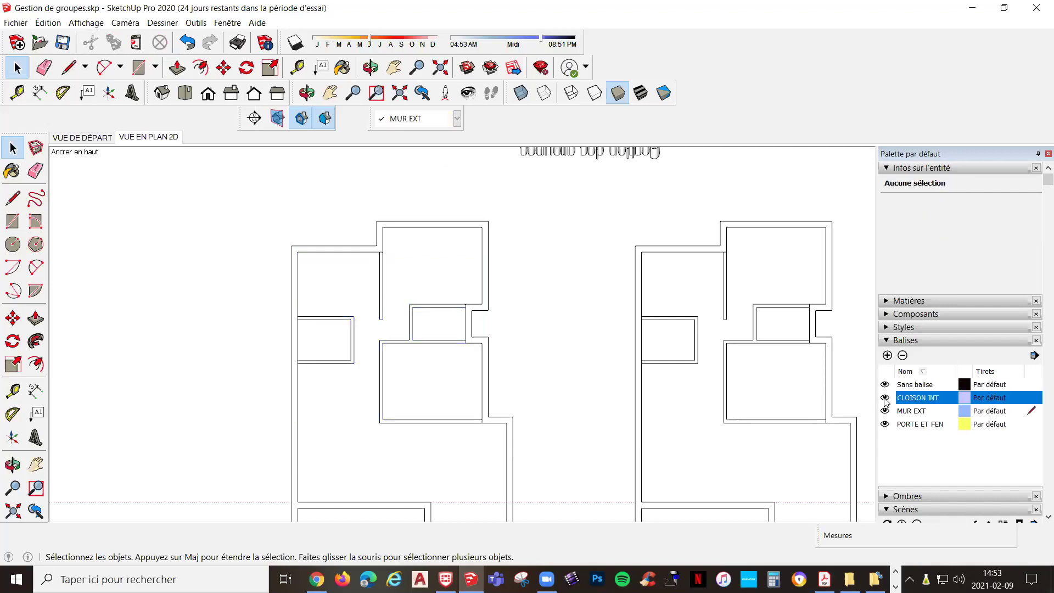
pyautogui.click(885, 398)
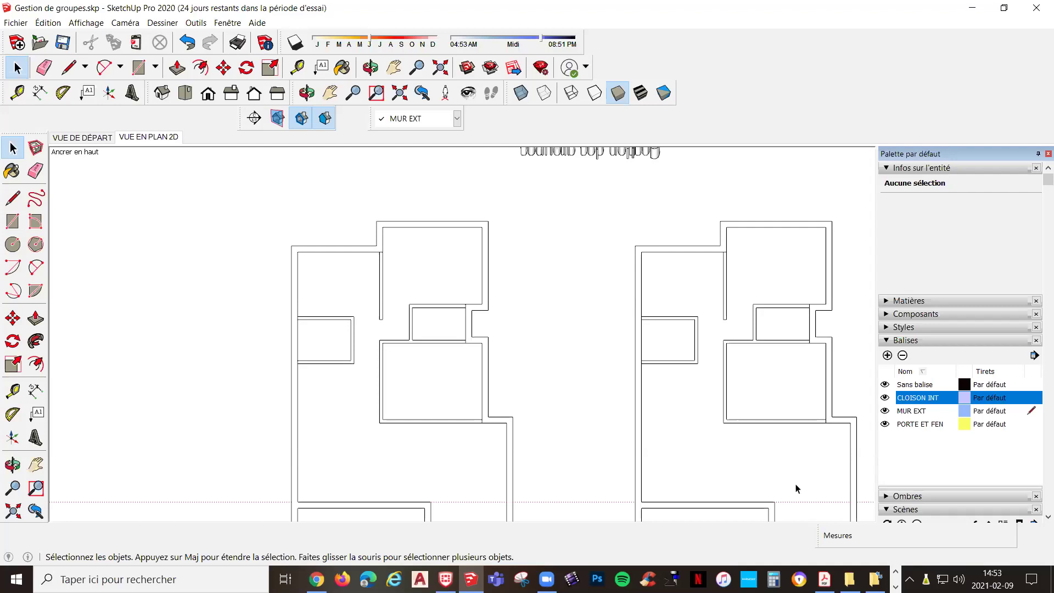
# Return to the VUE DE DÉPART scene and check the CLOISONS INTÉRIEURES group by toggling its visibility in the model structure
pyautogui.moveTo(607, 175); pyautogui.dragTo(273, 141, button='middle')
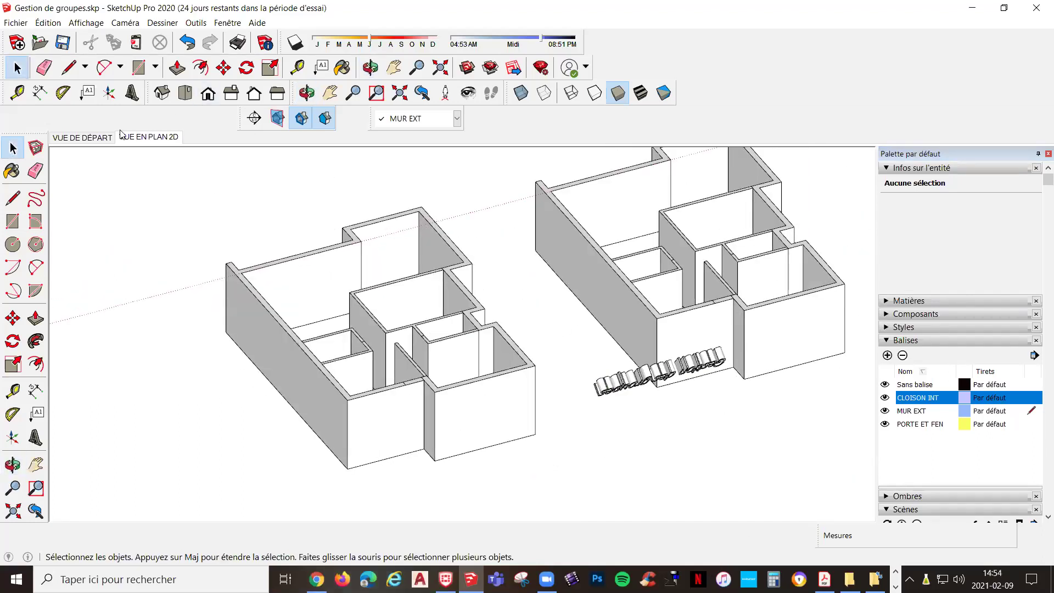
pyautogui.click(82, 137)
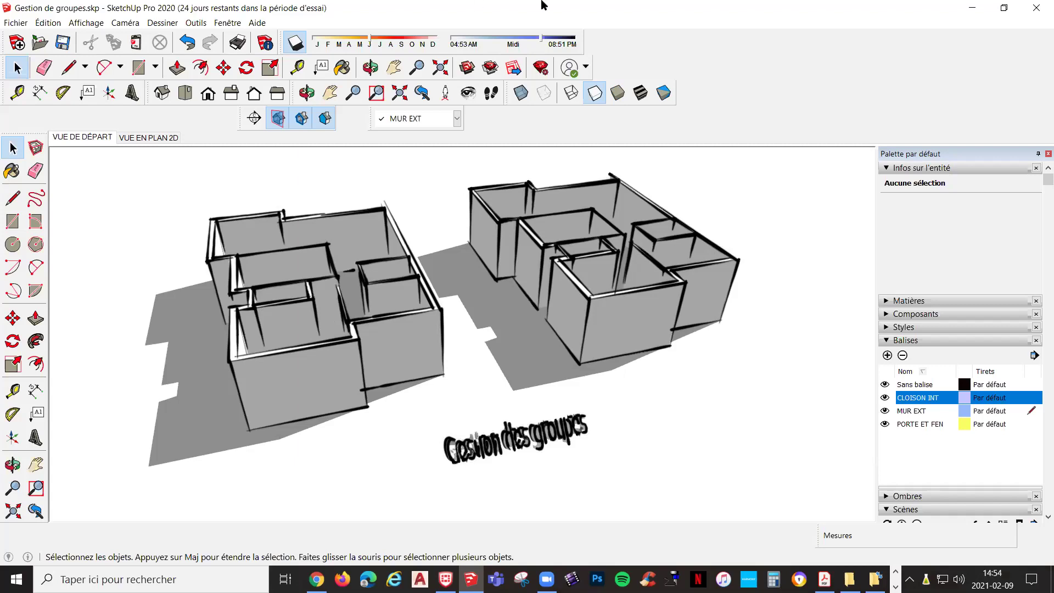
pyautogui.moveTo(1040, 182); pyautogui.dragTo(1042, 513)
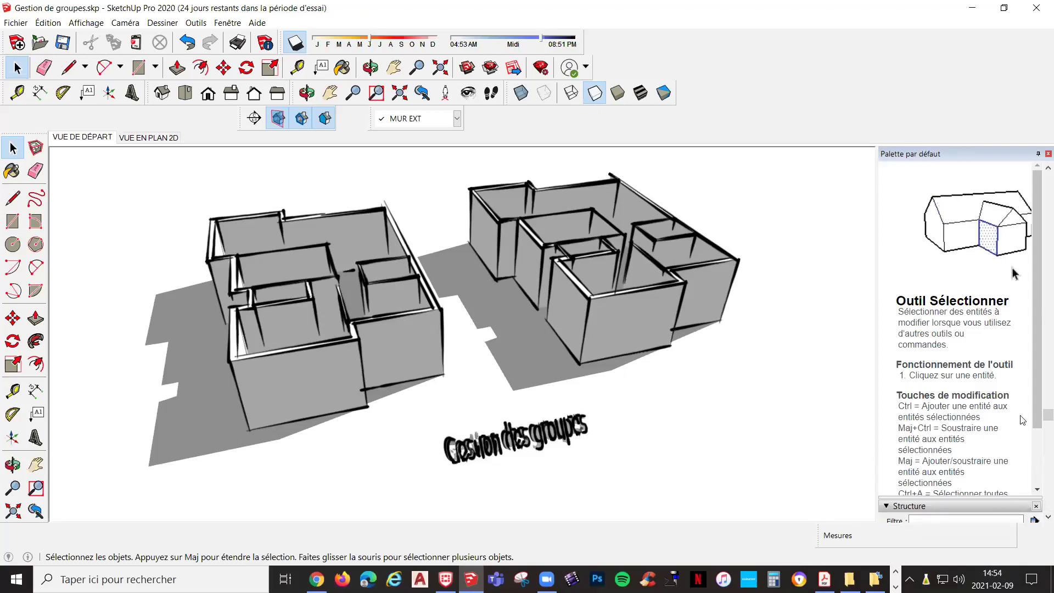
pyautogui.click(895, 507)
pyautogui.scroll(-1, 1038, 459)
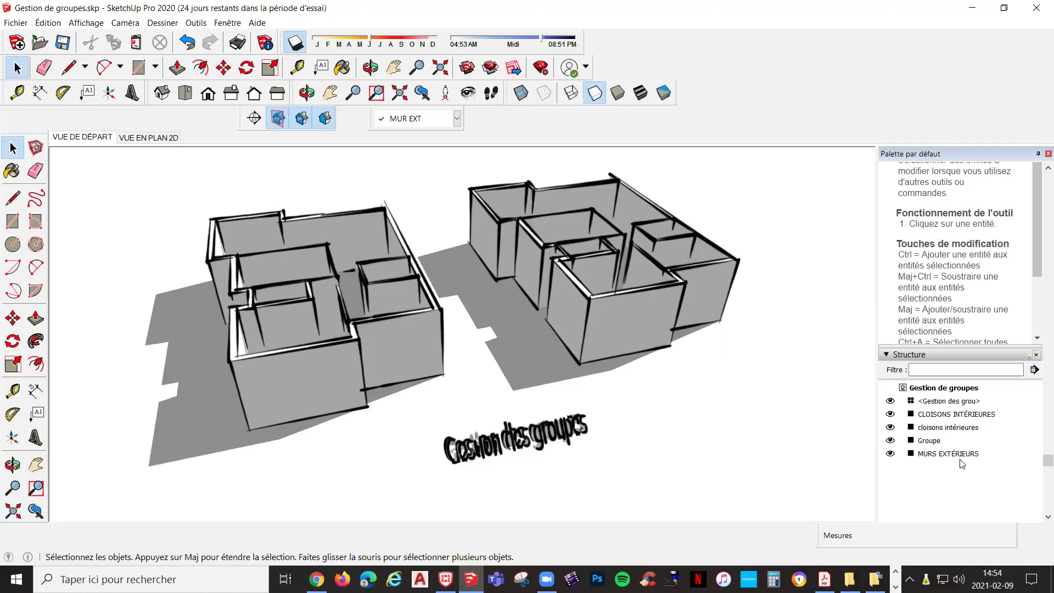
pyautogui.click(890, 414)
pyautogui.click(890, 415)
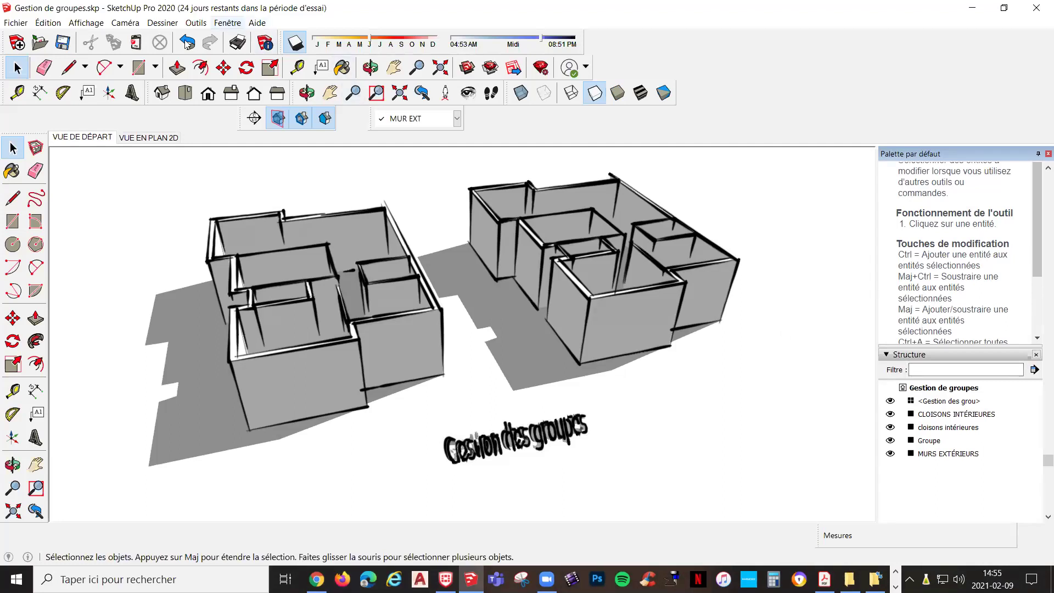
pyautogui.click(88, 23)
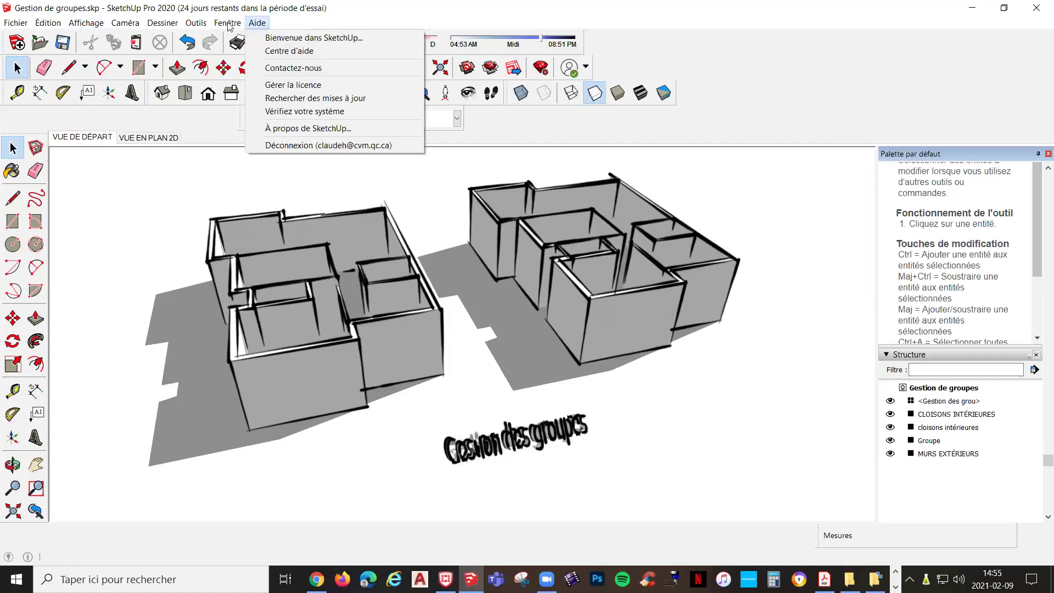
pyautogui.moveTo(230, 21)
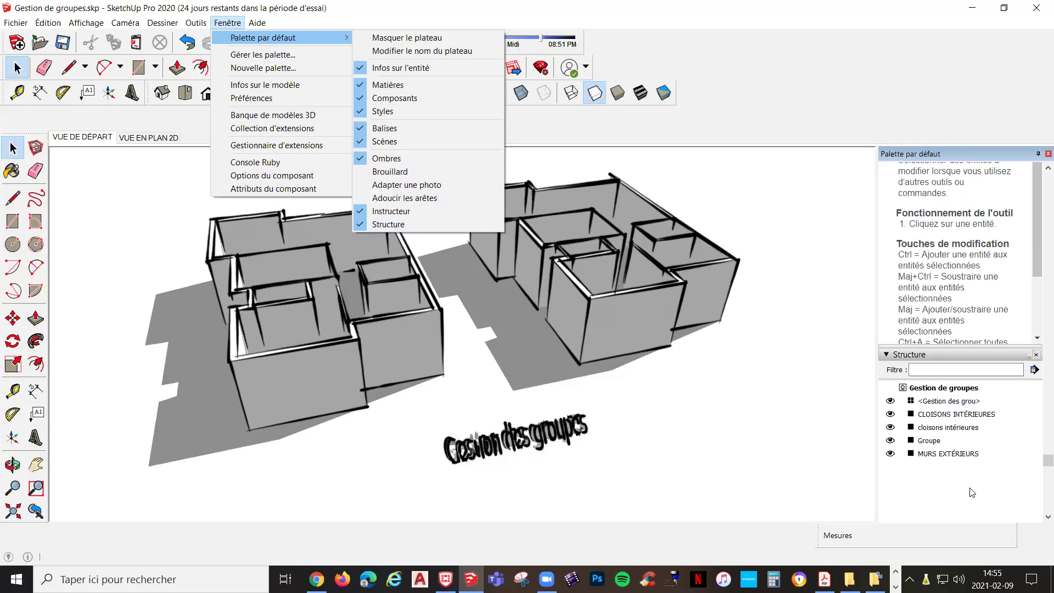
pyautogui.press('Escape')
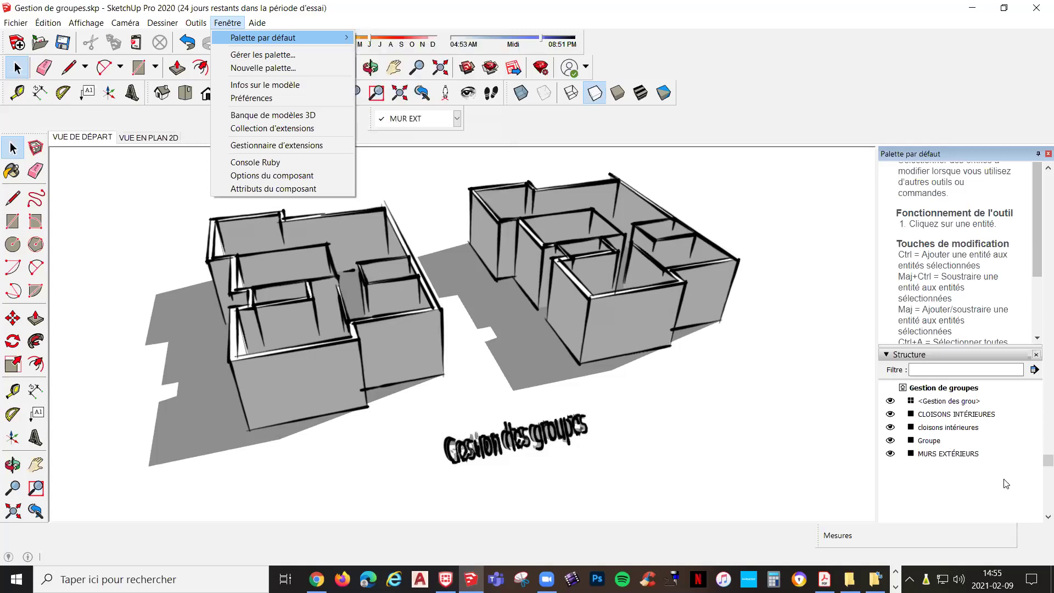
pyautogui.press('Escape')
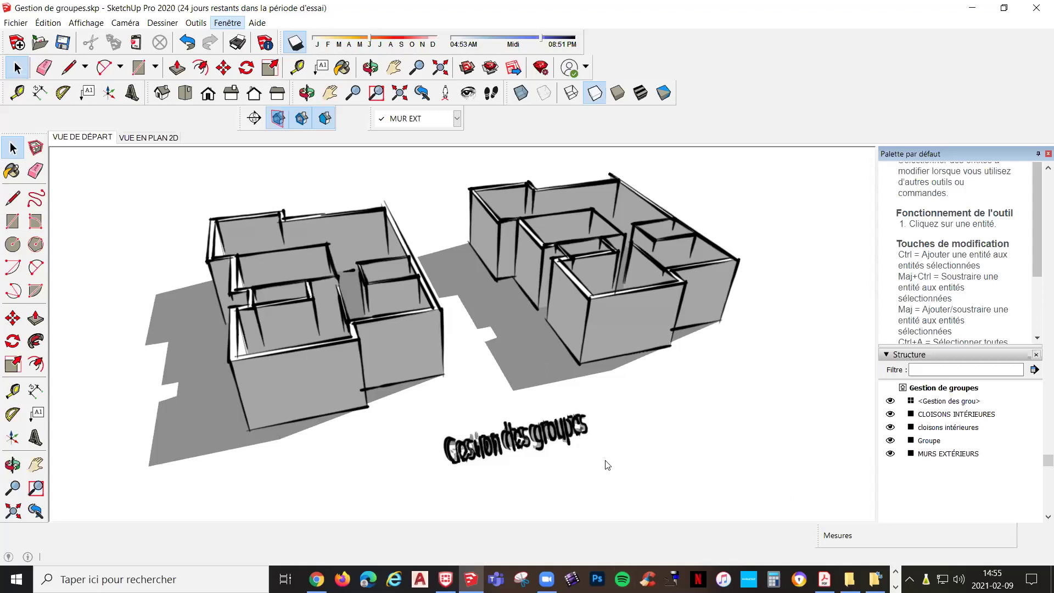
# Open SUIVVEZ-MOI.skp without saving the current model's changes, and display its MOULURES VS GROUPE scene
pyautogui.click(16, 23)
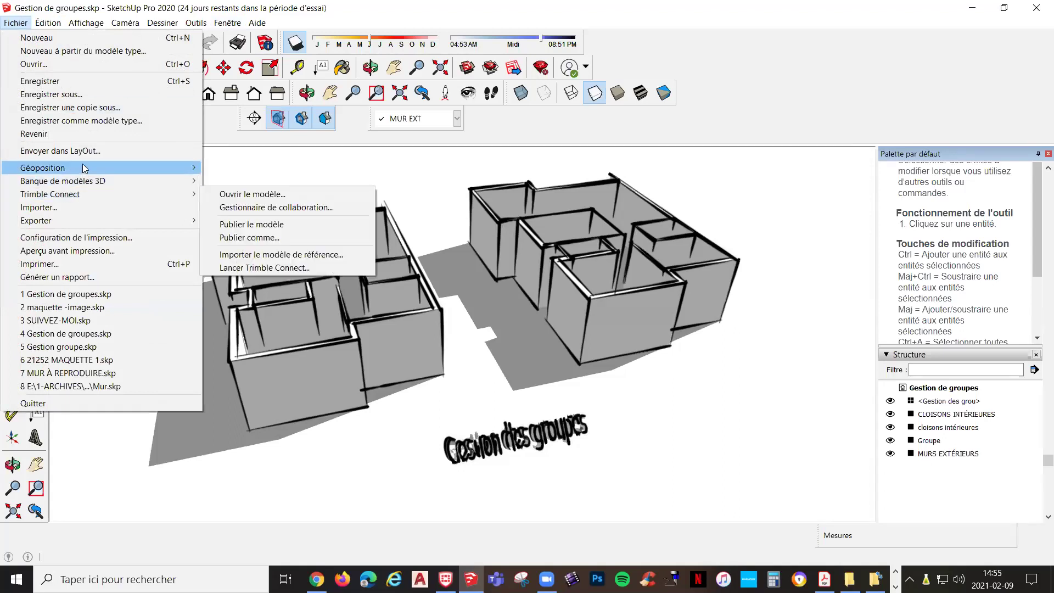
pyautogui.click(45, 65)
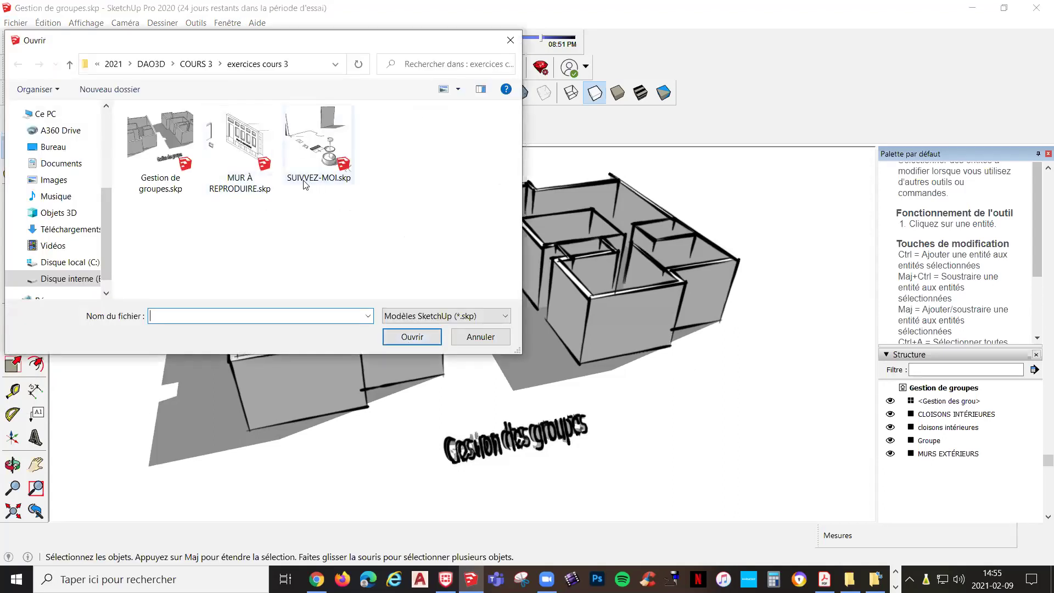
pyautogui.doubleClick(292, 134)
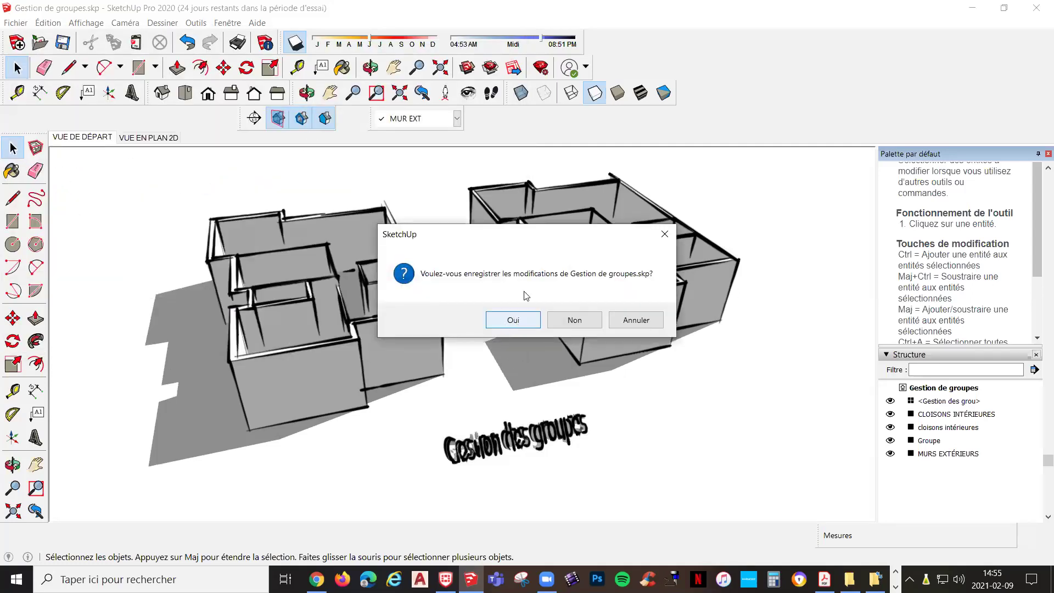
pyautogui.click(573, 321)
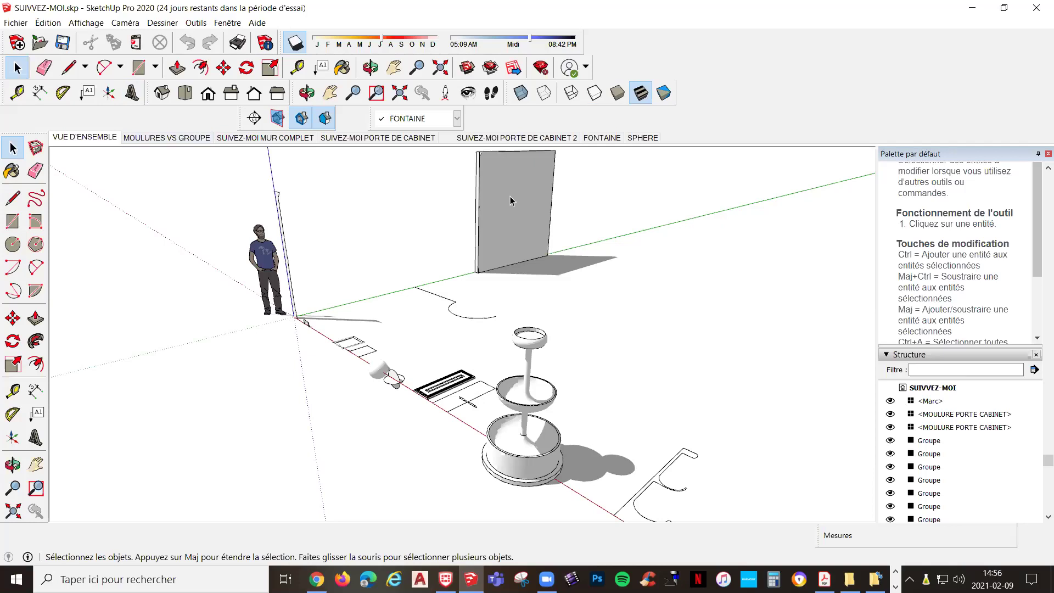
pyautogui.click(168, 139)
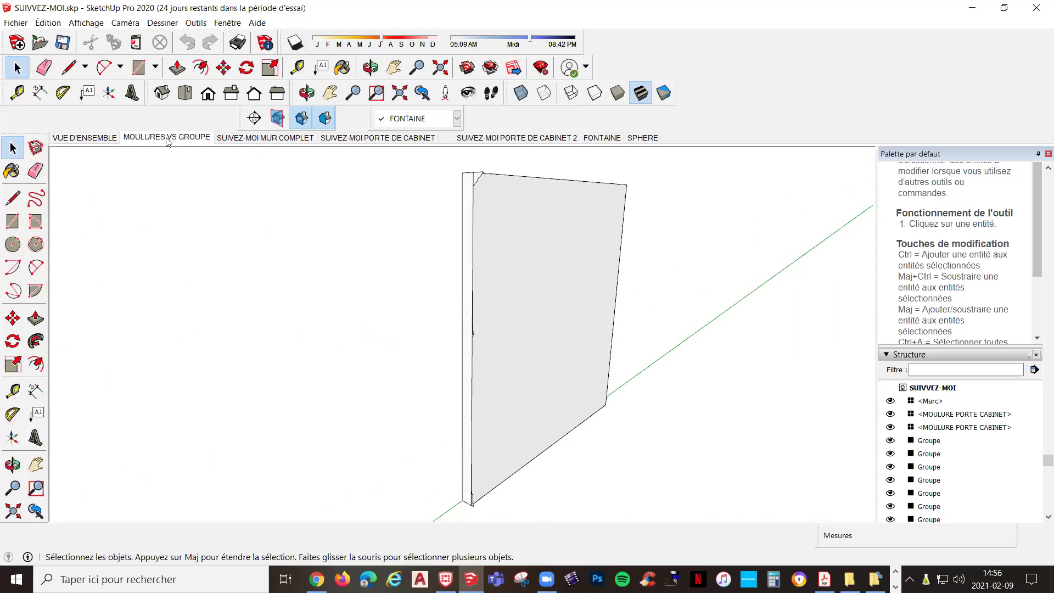
# Select the crown moulding profile group, then view the 3D Warehouse home page and close it
pyautogui.click(477, 178)
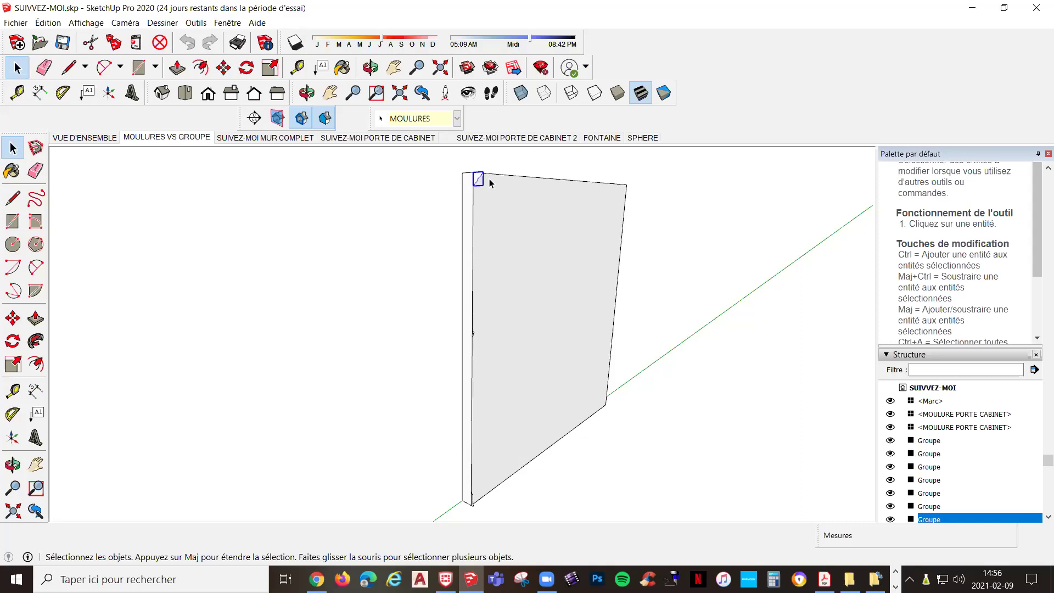
pyautogui.click(228, 23)
pyautogui.moveTo(197, 23)
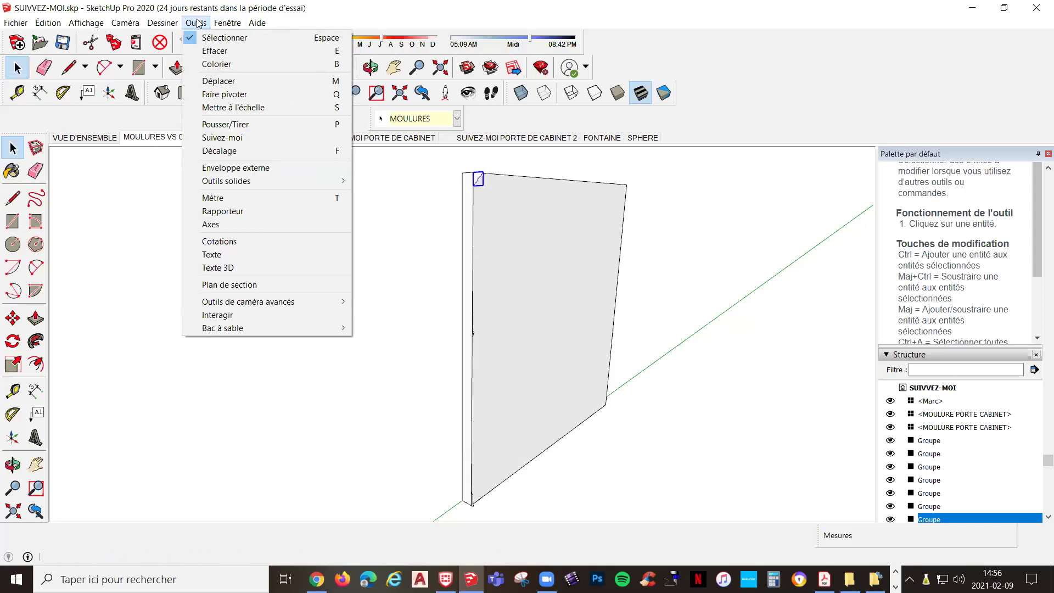
pyautogui.moveTo(228, 24)
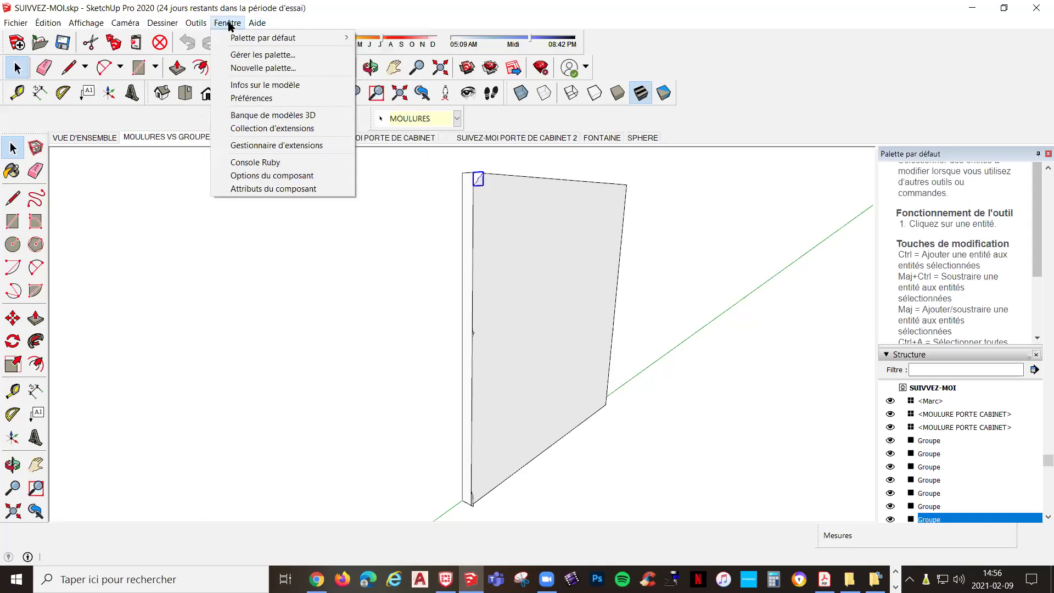
pyautogui.click(242, 115)
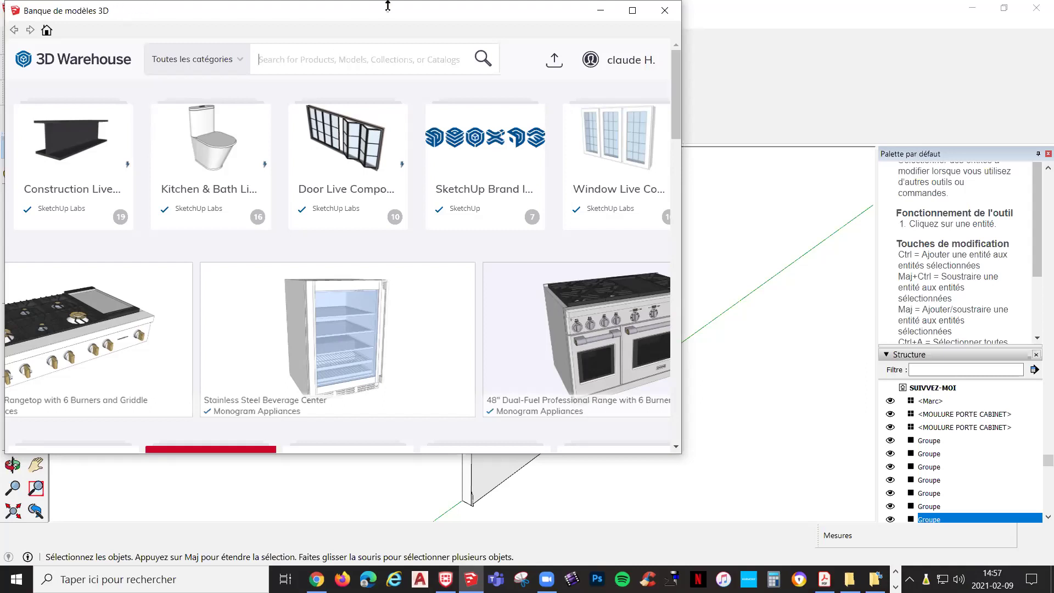
pyautogui.click(664, 11)
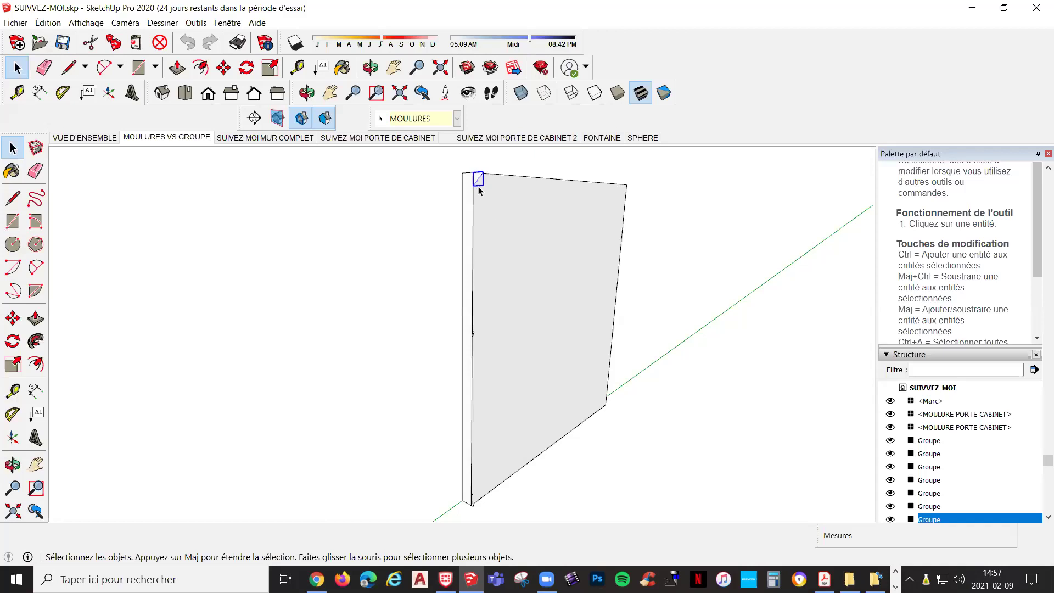
# Explode the crown moulding profile group at the upper corner of the wall so its face can be extruded
pyautogui.scroll(5, 483, 189)
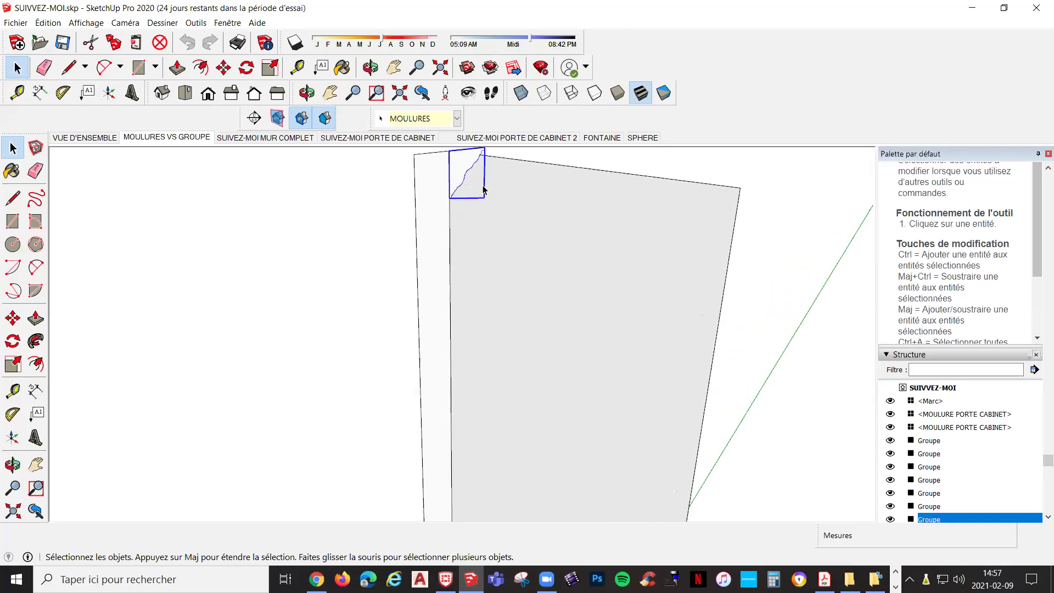
pyautogui.scroll(2, 483, 189)
pyautogui.scroll(-2, 476, 235)
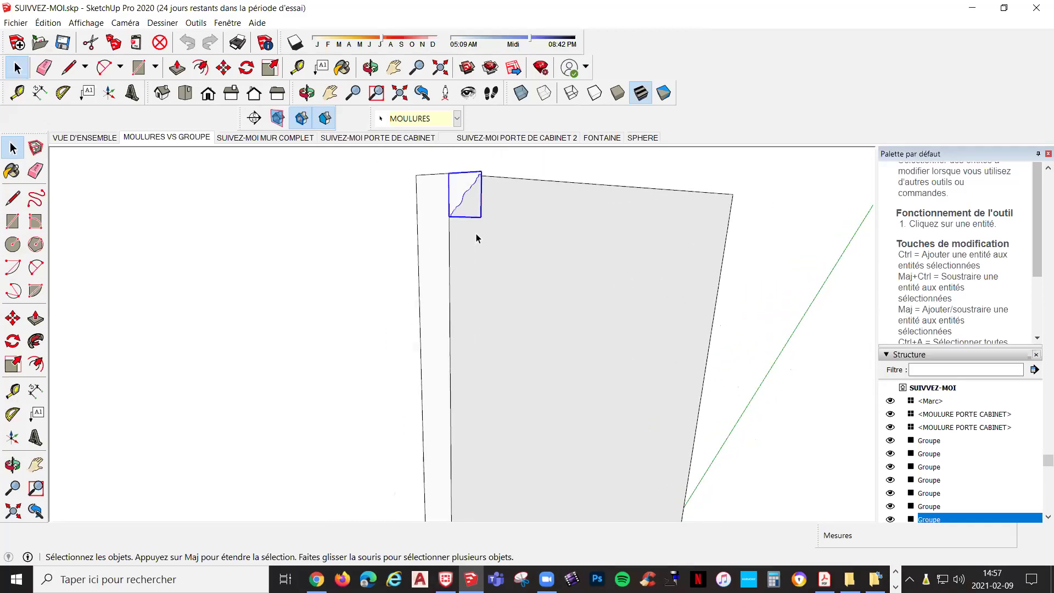
pyautogui.scroll(-1, 459, 187)
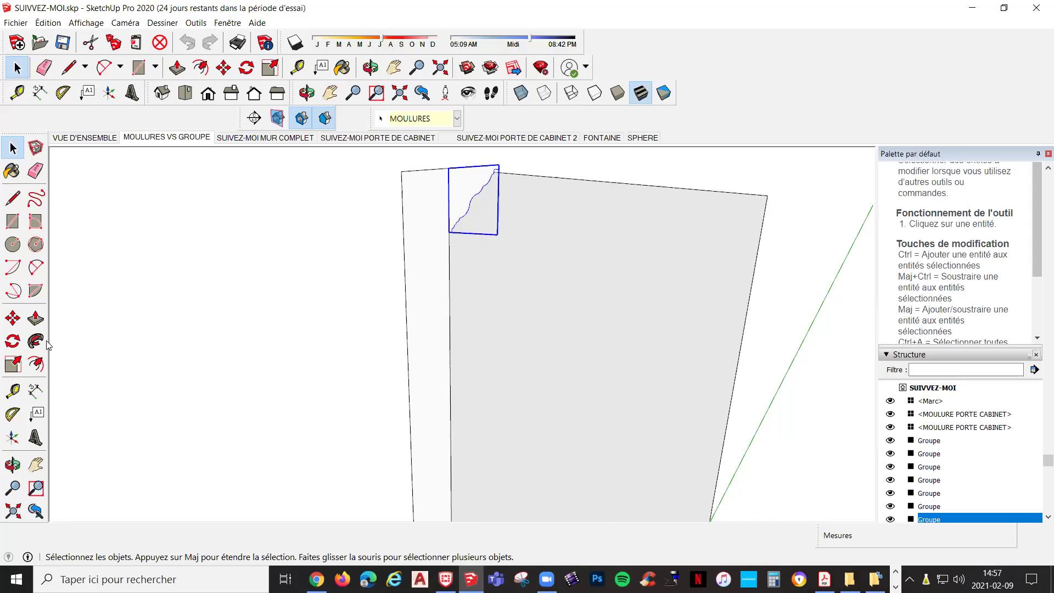
pyautogui.click(37, 318)
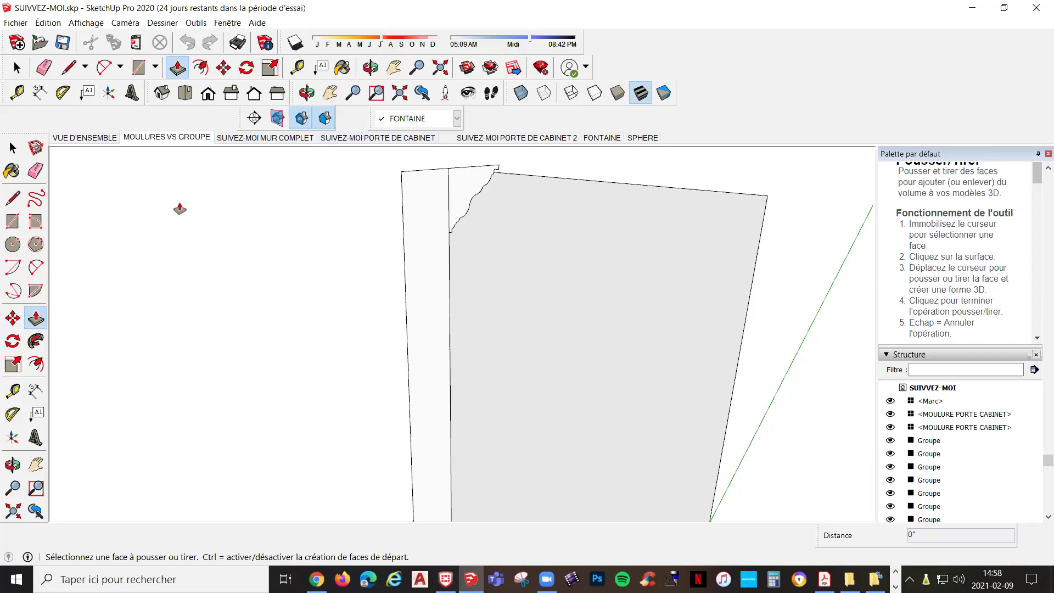
pyautogui.press('space')
pyautogui.click(483, 186)
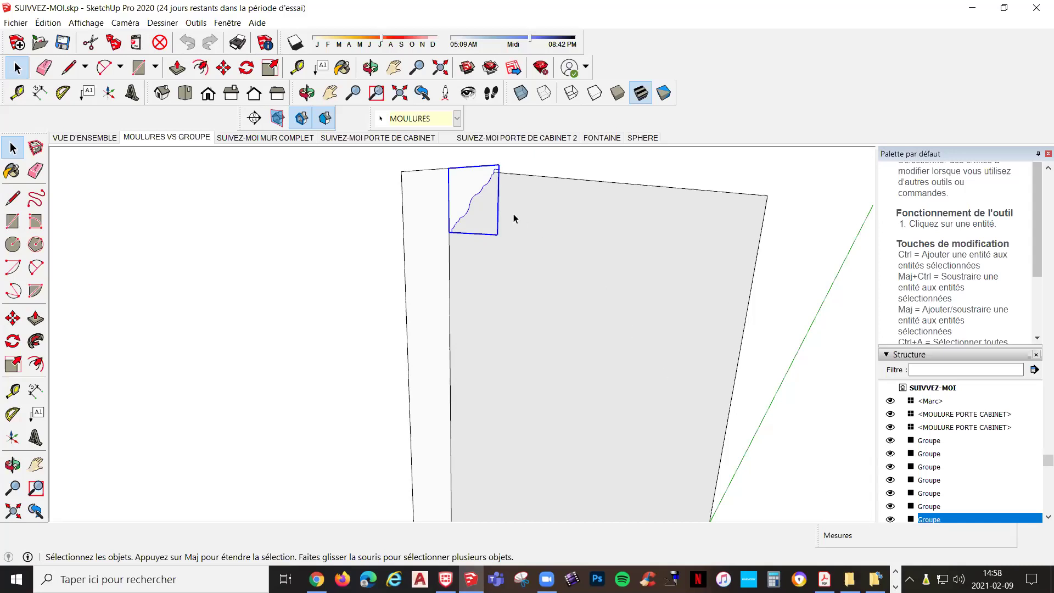
pyautogui.rightClick(479, 193)
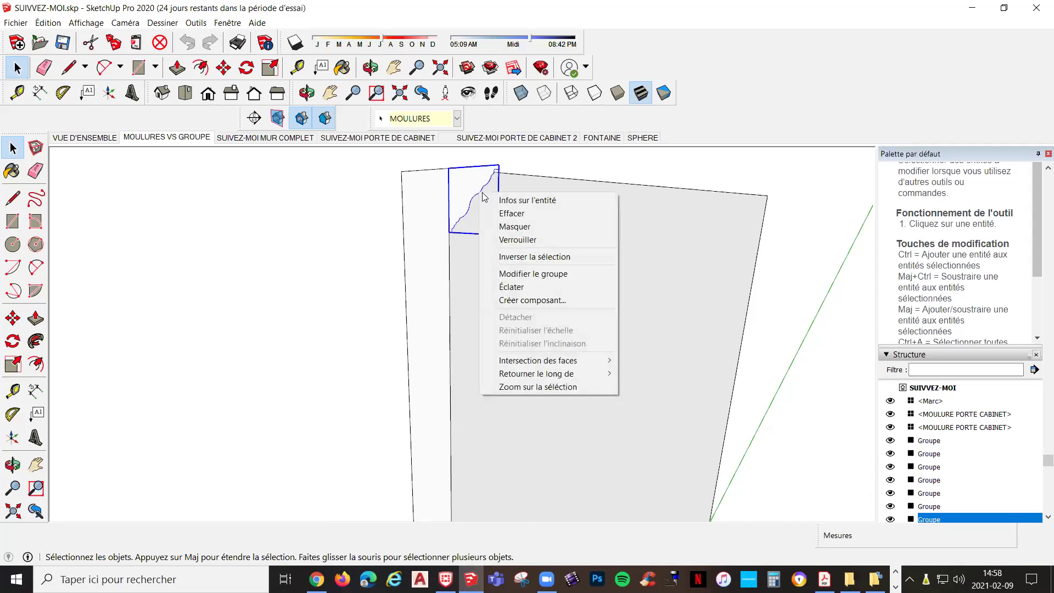
pyautogui.click(531, 293)
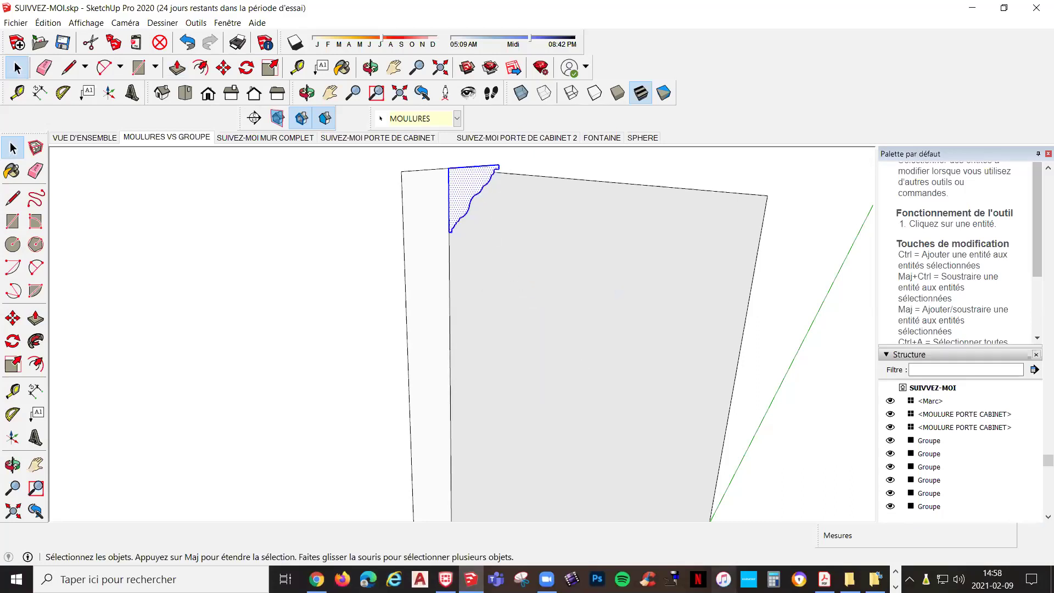
# Extrude the crown moulding profile 120 inches along the top of the wall with Push/Pull
pyautogui.click(35, 318)
pyautogui.click(466, 187)
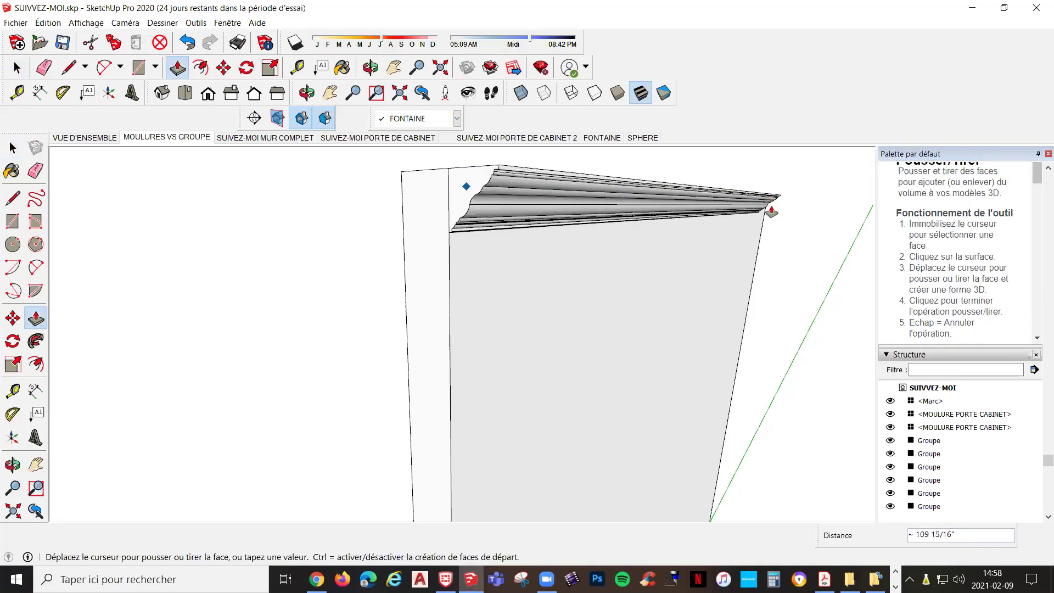
pyautogui.write('120')
pyautogui.press('Return')
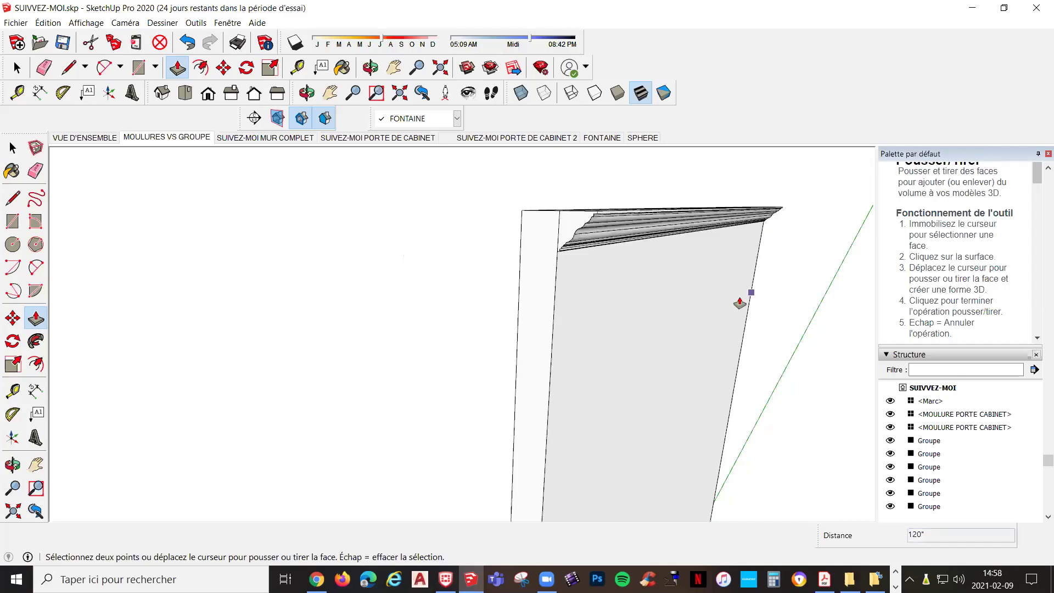
pyautogui.hotkey('ctrl', 'z')
# Extrude the small moulding profile at the wall's mid-height 120 inches along the wall with Push/Pull
pyautogui.moveTo(687, 437); pyautogui.dragTo(579, 392, button='middle')
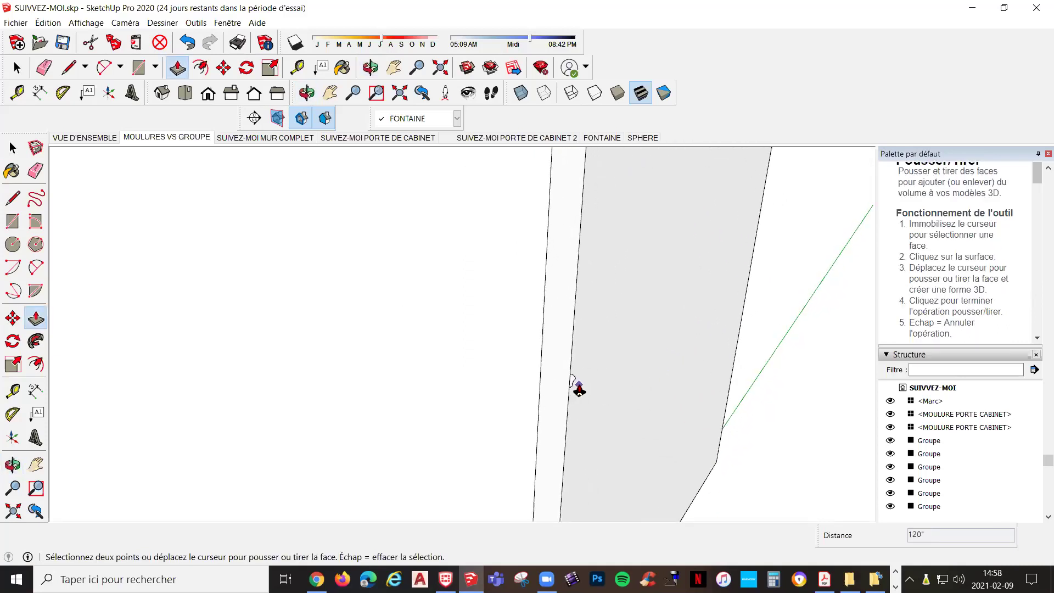
pyautogui.press('Escape')
pyautogui.click(573, 380)
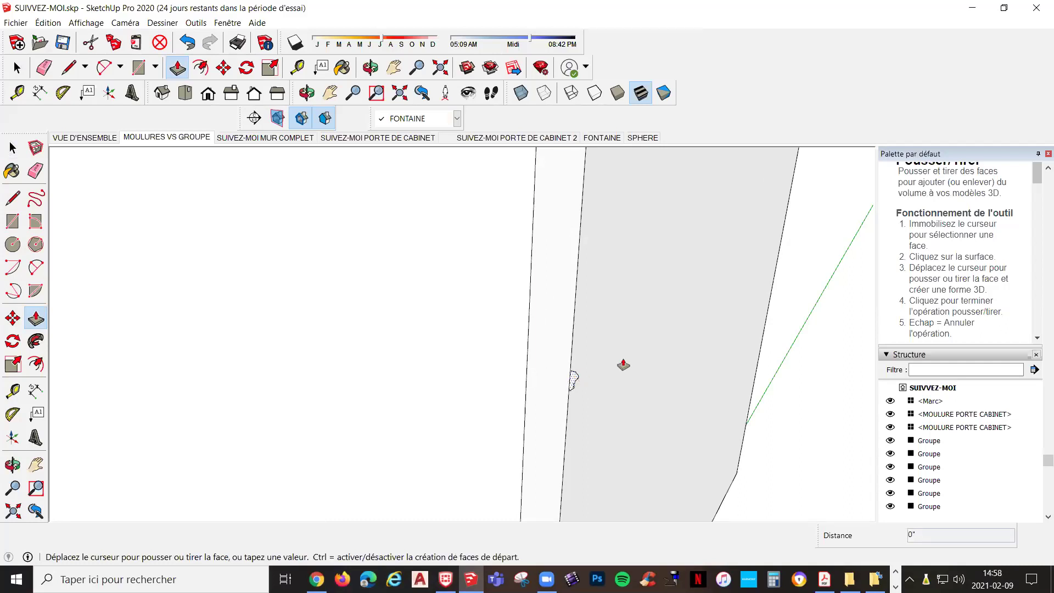
pyautogui.click(767, 299)
pyautogui.scroll(-3, 706, 480)
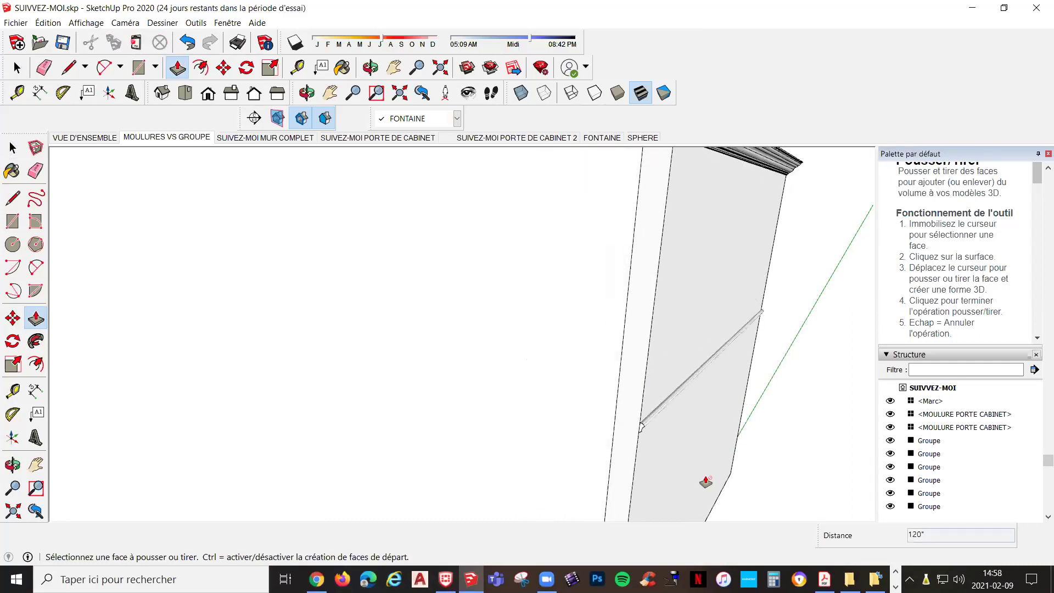
# Extrude the baseboard profile 120 inches along the foot of the wall with Push/Pull
pyautogui.moveTo(701, 473); pyautogui.dragTo(567, 466, button='middle')
pyautogui.scroll(3, 555, 474)
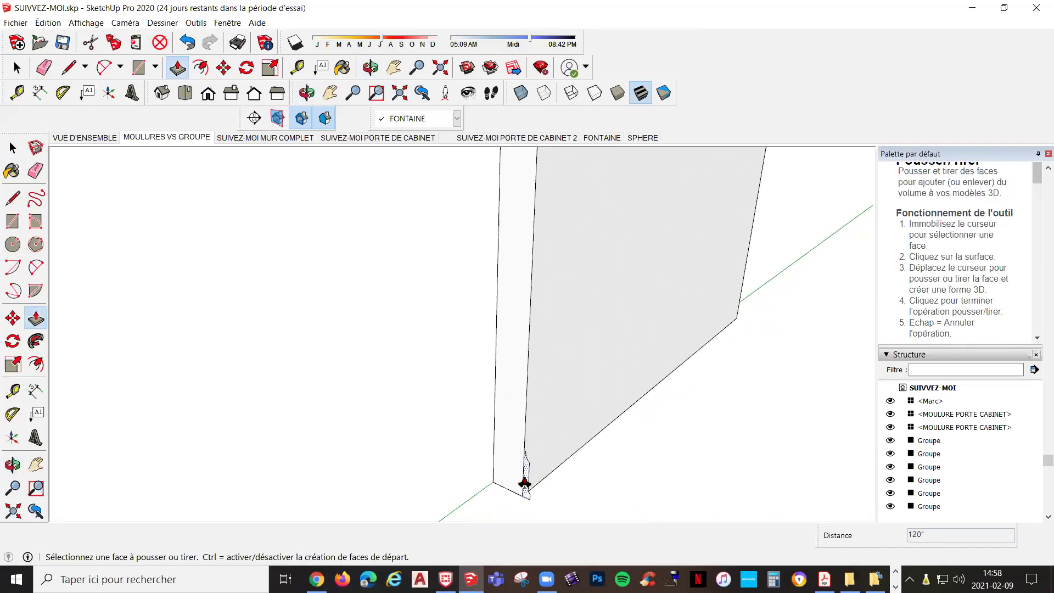
pyautogui.click(530, 476)
pyautogui.click(738, 323)
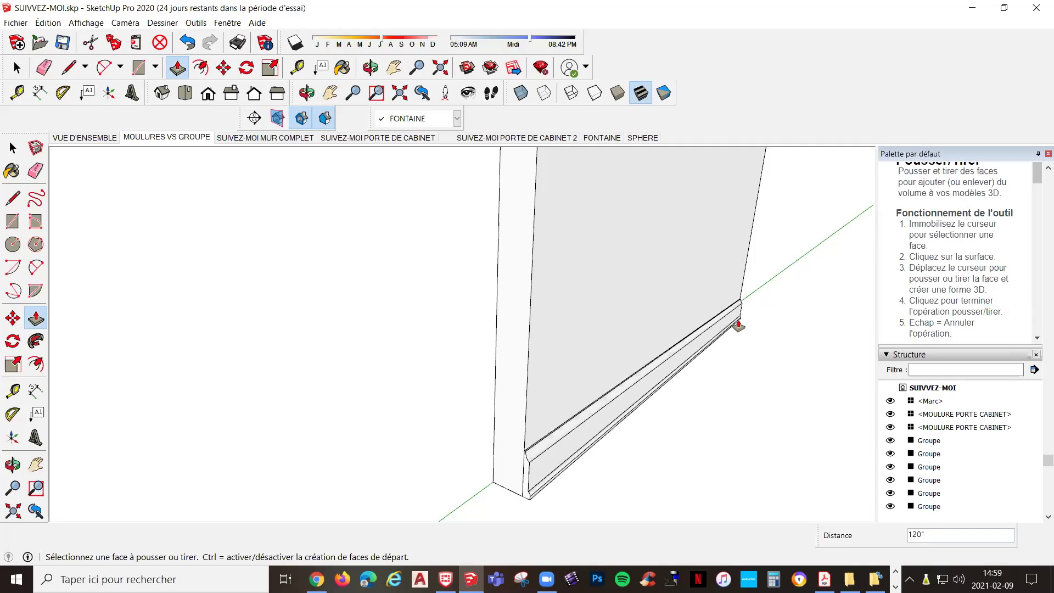
pyautogui.scroll(-6, 780, 324)
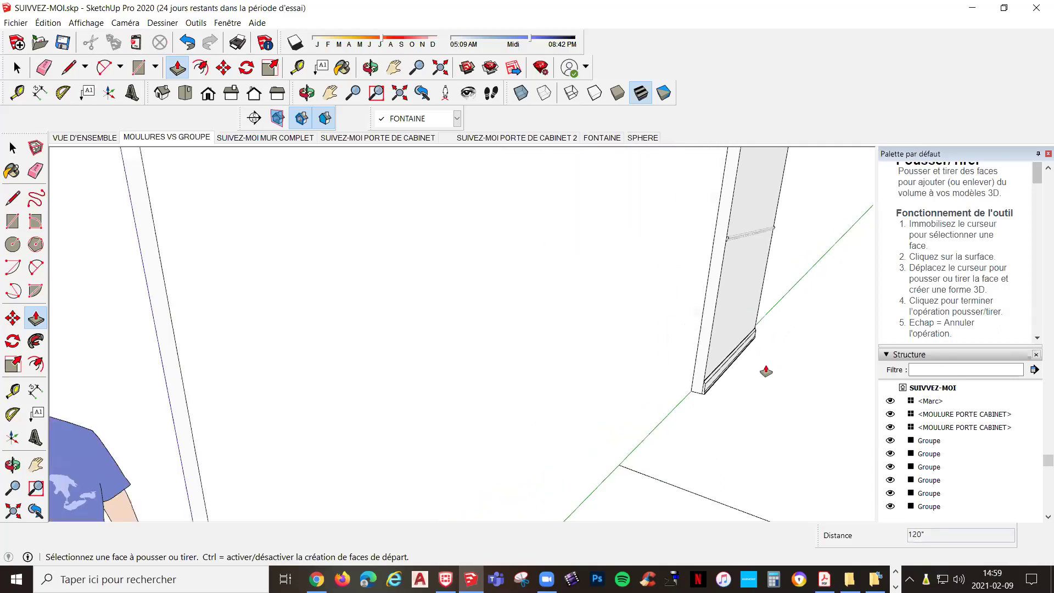
pyautogui.moveTo(792, 340); pyautogui.dragTo(683, 377, button='middle')
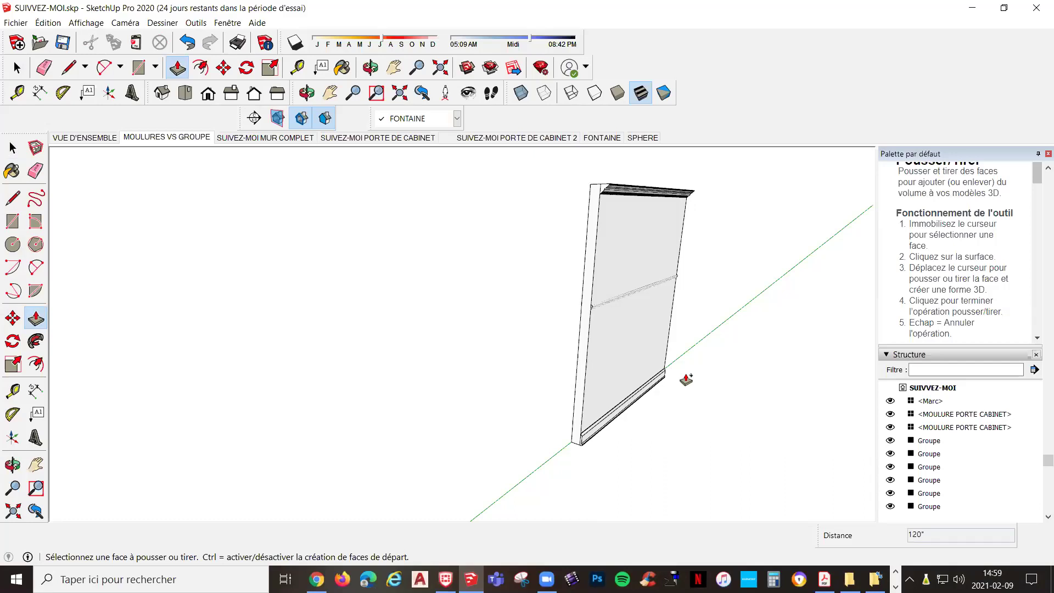
# Select the wall group and examine it together with the three extruded mouldings
pyautogui.press('space')
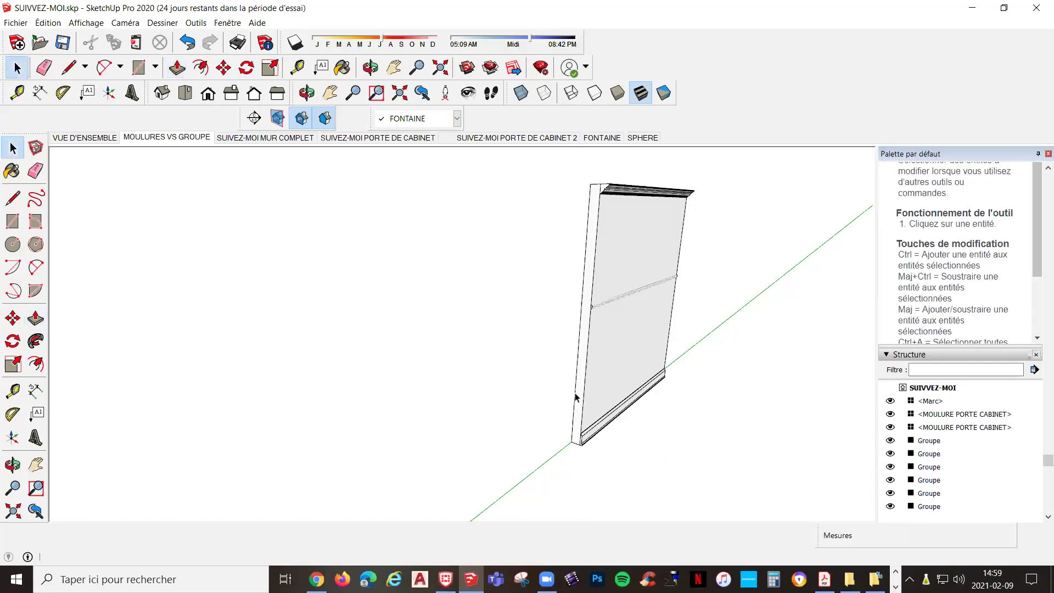
pyautogui.click(586, 358)
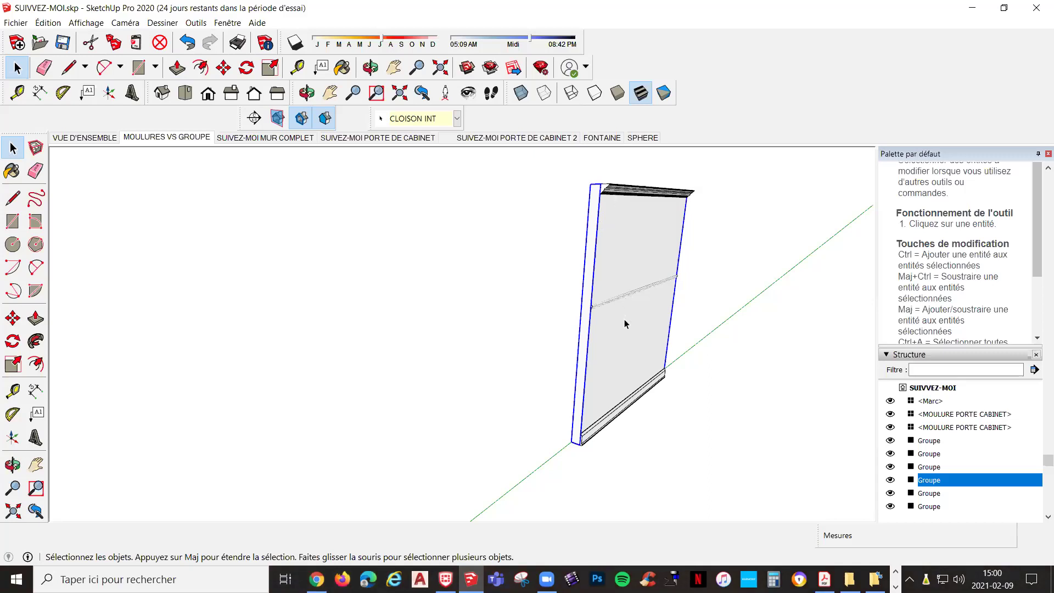
pyautogui.moveTo(640, 238); pyautogui.dragTo(569, 225, button='middle')
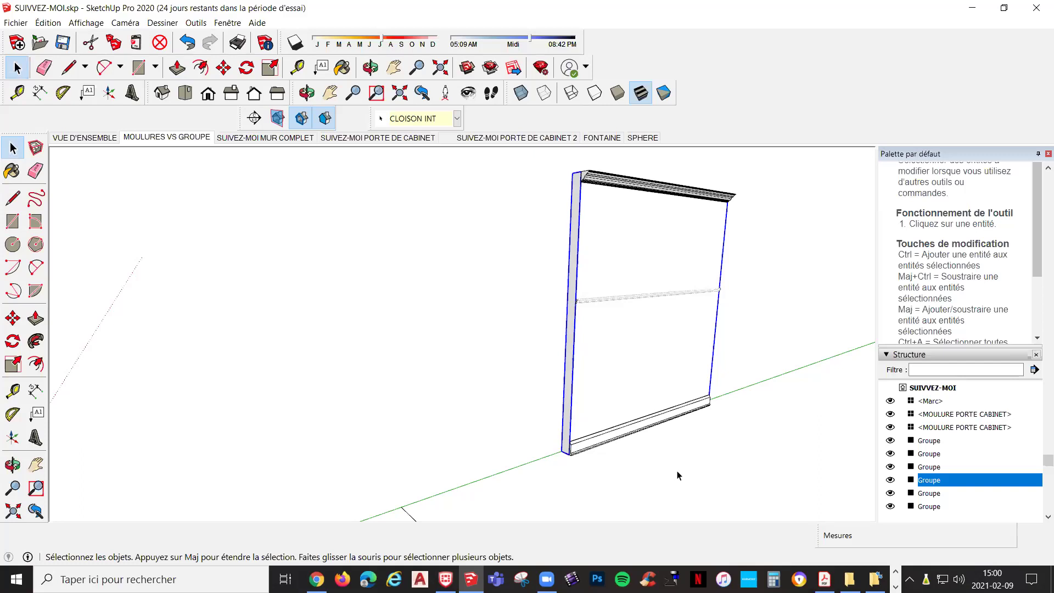
pyautogui.scroll(-2, 591, 423)
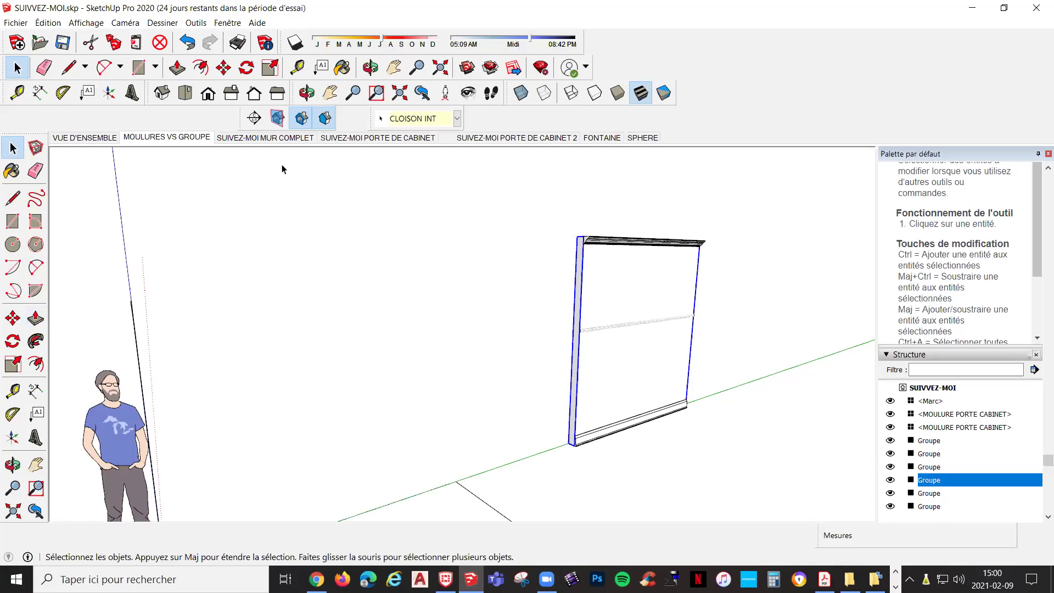
# Open the SUIVEZ-MOI MUR COMPLET scene and delete the three extruded mouldings left from the previous exercise
pyautogui.click(261, 141)
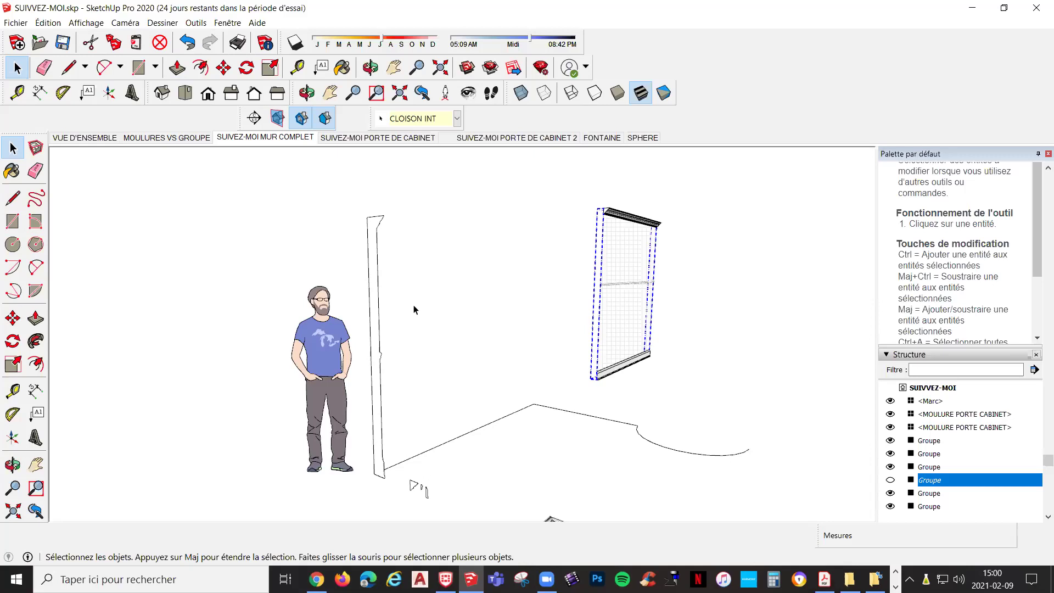
pyautogui.click(500, 352)
pyautogui.moveTo(684, 377); pyautogui.dragTo(586, 194)
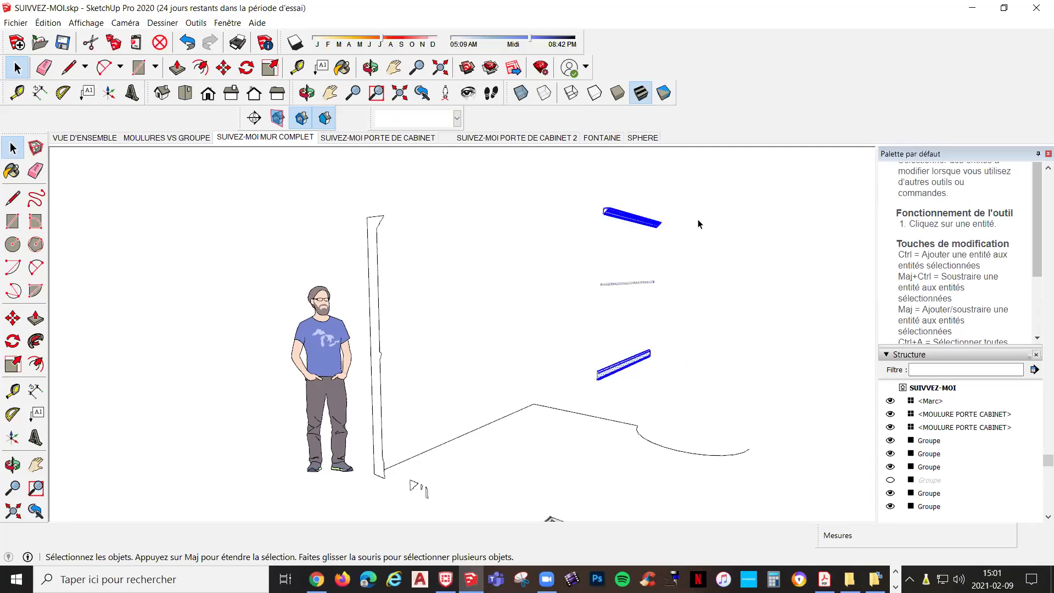
pyautogui.rightClick(654, 231)
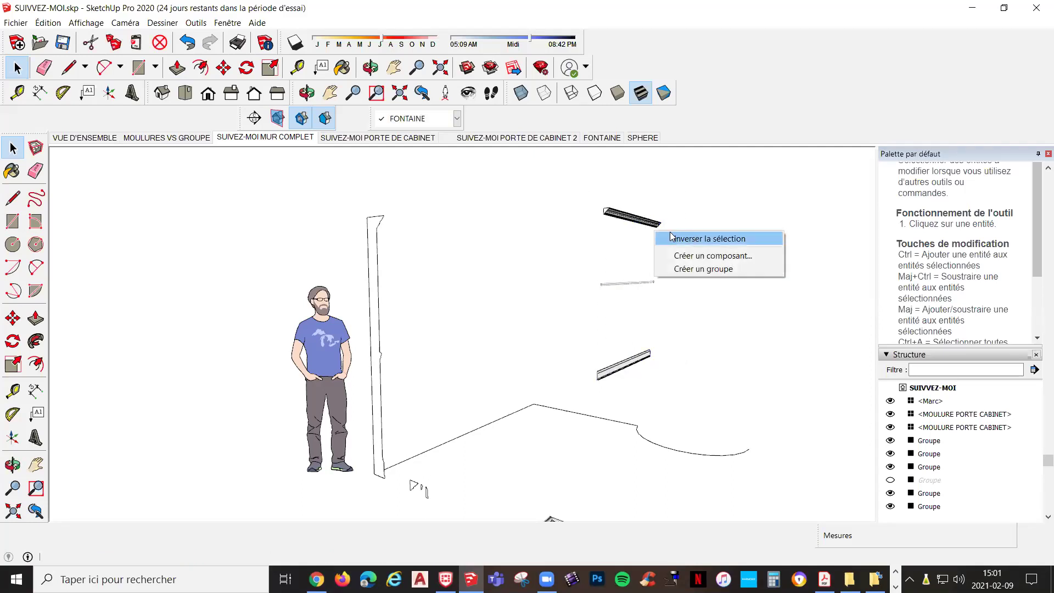
pyautogui.click(652, 226)
pyautogui.moveTo(687, 380); pyautogui.dragTo(586, 201)
pyautogui.press('Delete')
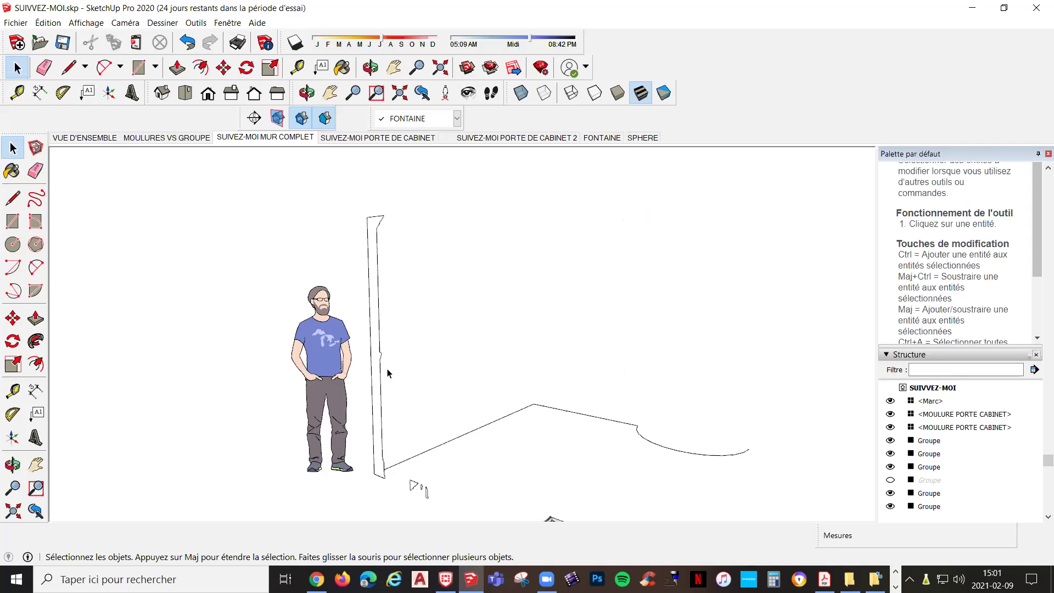
# Extrude the complete wall profile with Follow Me along the floor path, around the corner to the end of the curve
pyautogui.scroll(2, 393, 384)
pyautogui.scroll(-1, 411, 380)
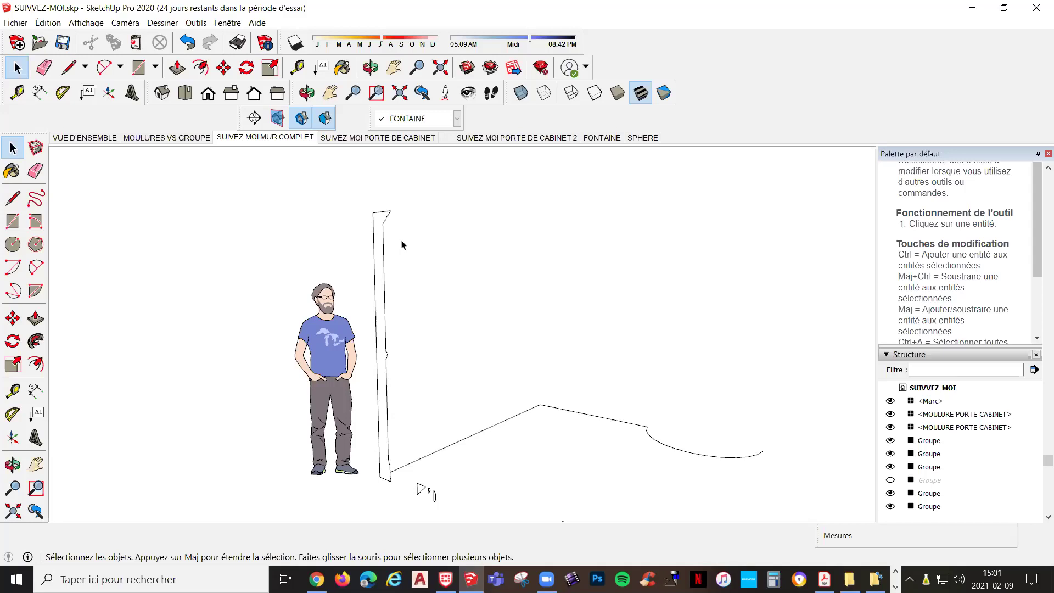
pyautogui.scroll(1, 379, 222)
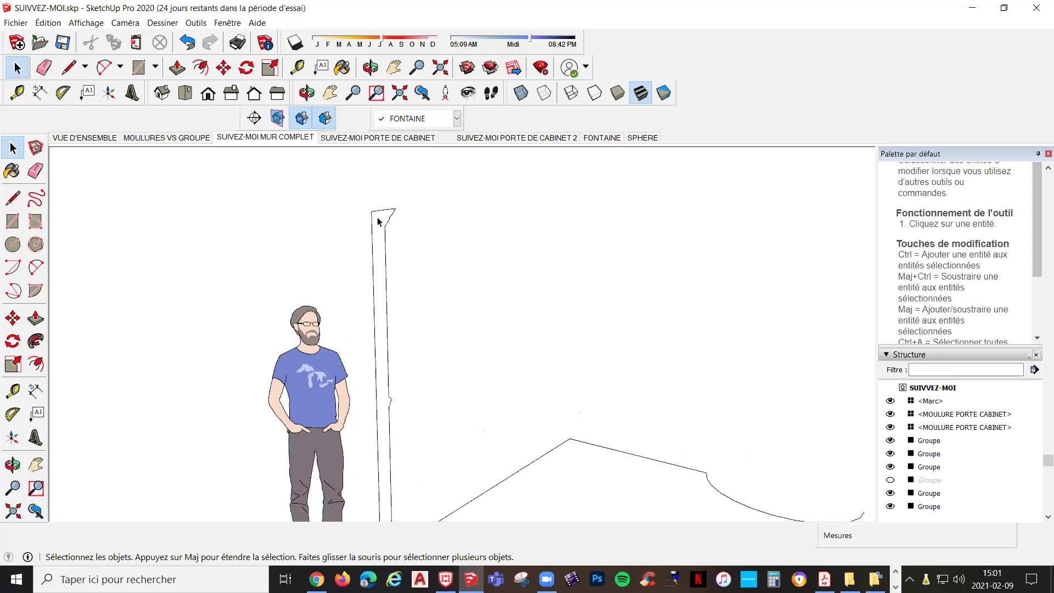
pyautogui.scroll(1, 378, 222)
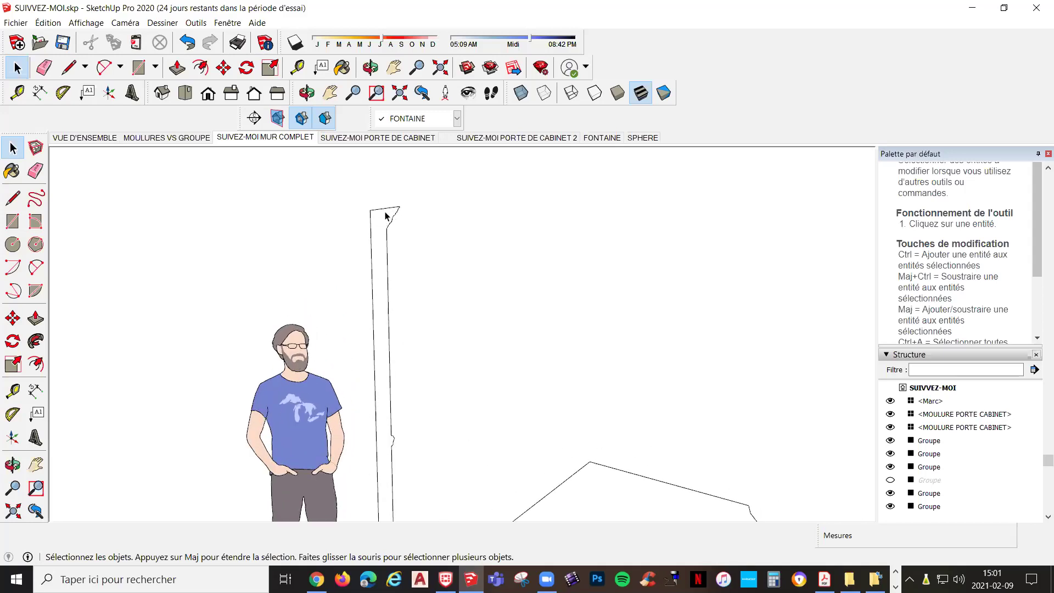
pyautogui.scroll(-1, 402, 450)
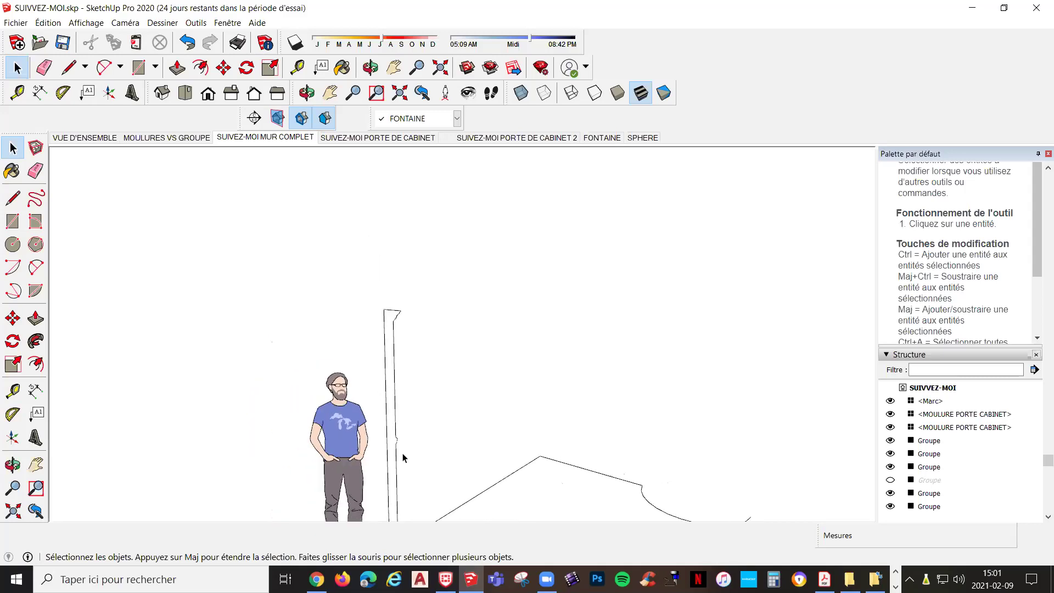
pyautogui.moveTo(447, 392); pyautogui.dragTo(443, 312, button='middle')
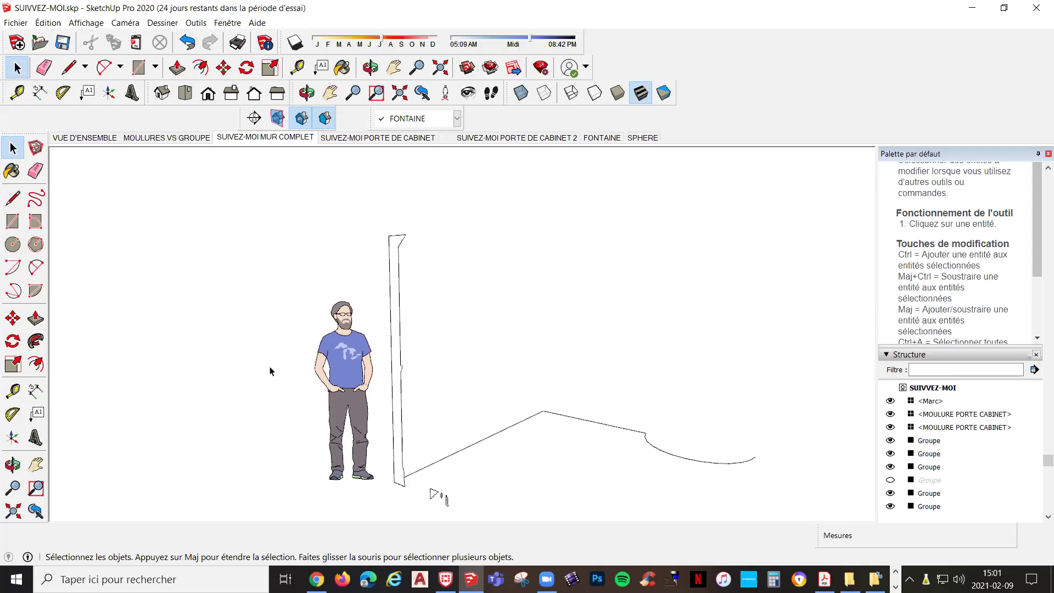
pyautogui.click(37, 341)
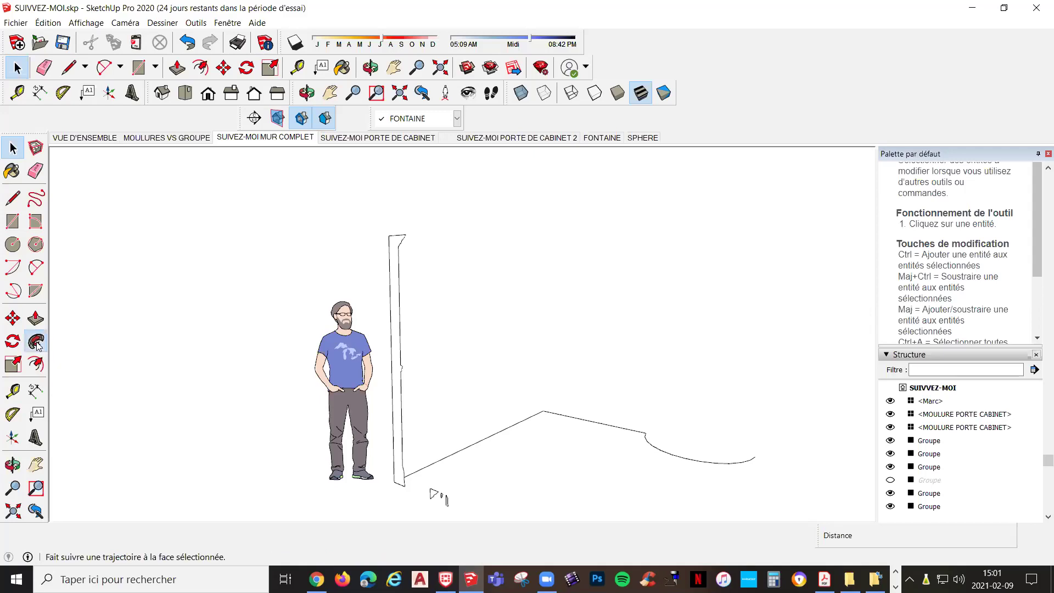
pyautogui.click(398, 433)
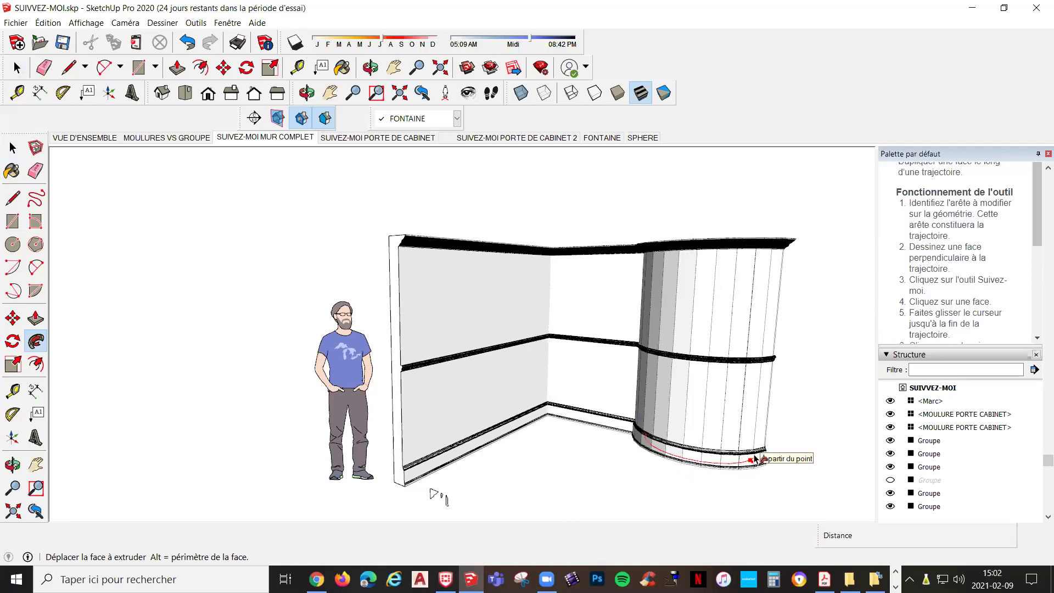
pyautogui.click(800, 496)
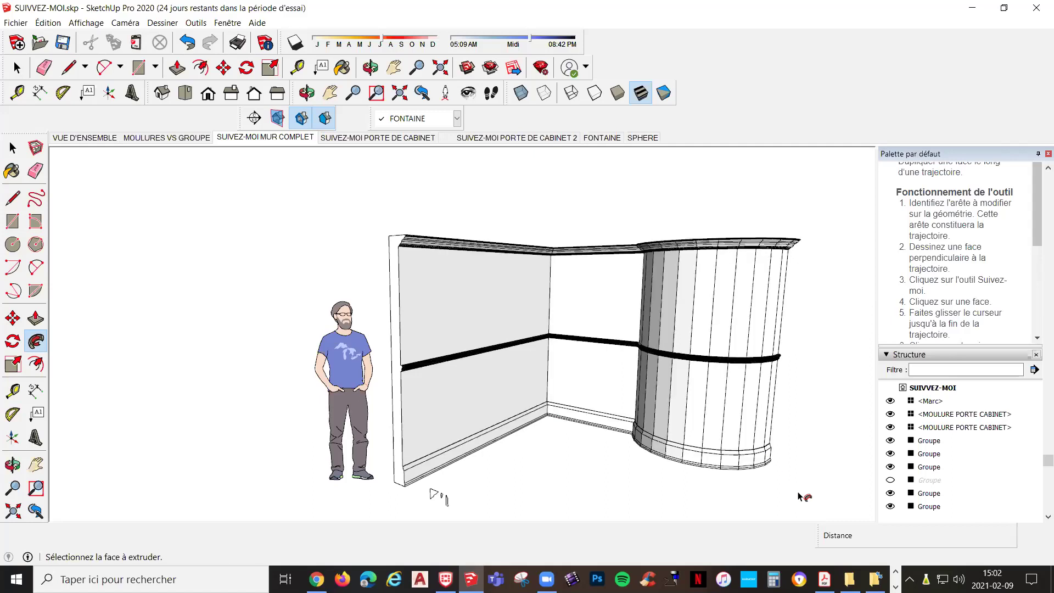
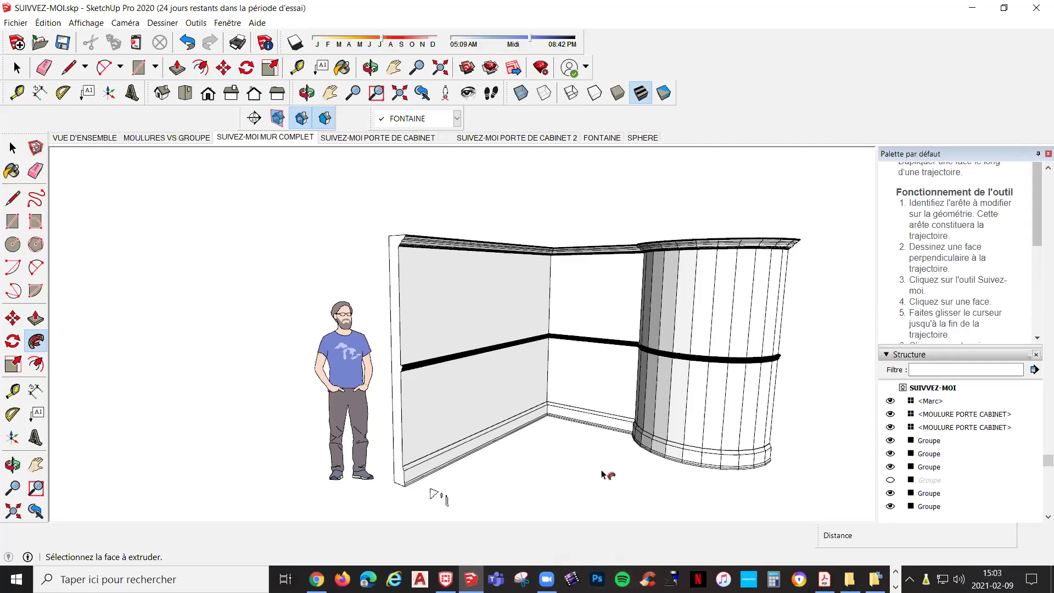
# Open the SUIVEZ-MOI PORTE DE CABINET scene and examine the finished frame beside the moulding profile and rectangular panel
pyautogui.click(384, 137)
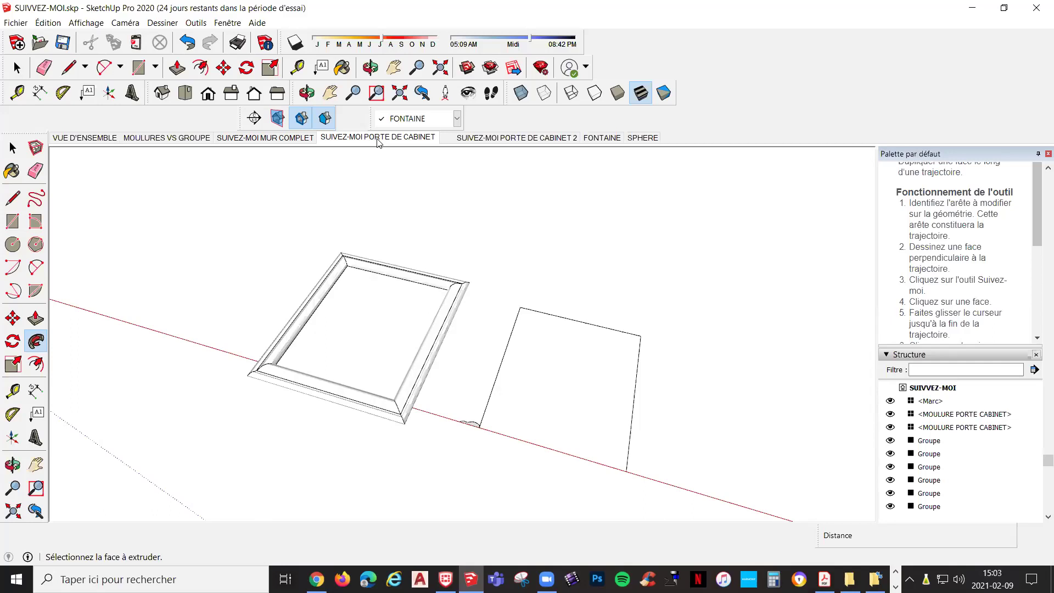
pyautogui.scroll(2, 450, 270)
pyautogui.scroll(1, 479, 471)
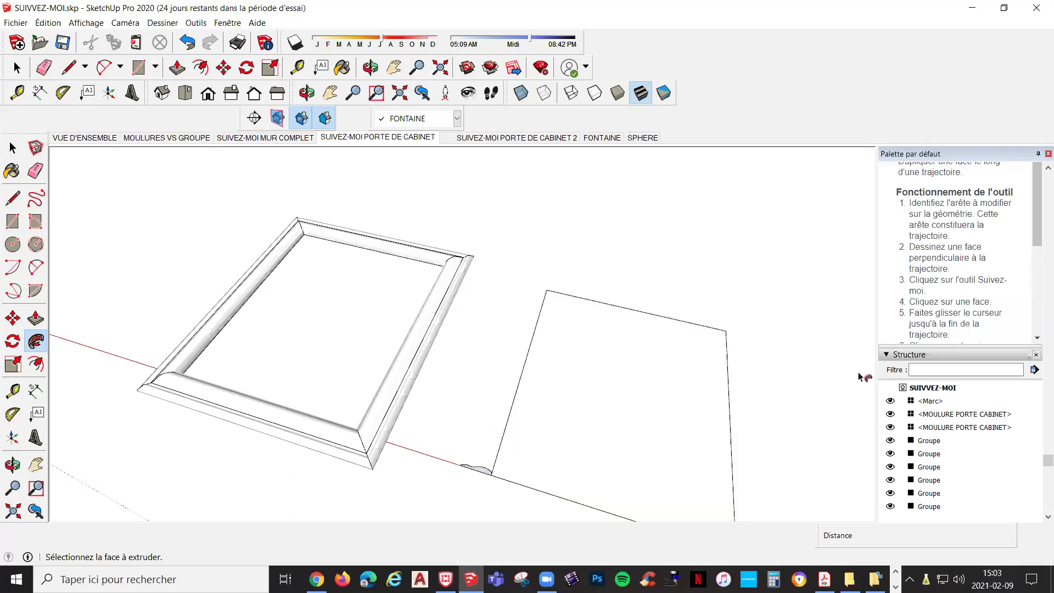
pyautogui.scroll(-2, 708, 411)
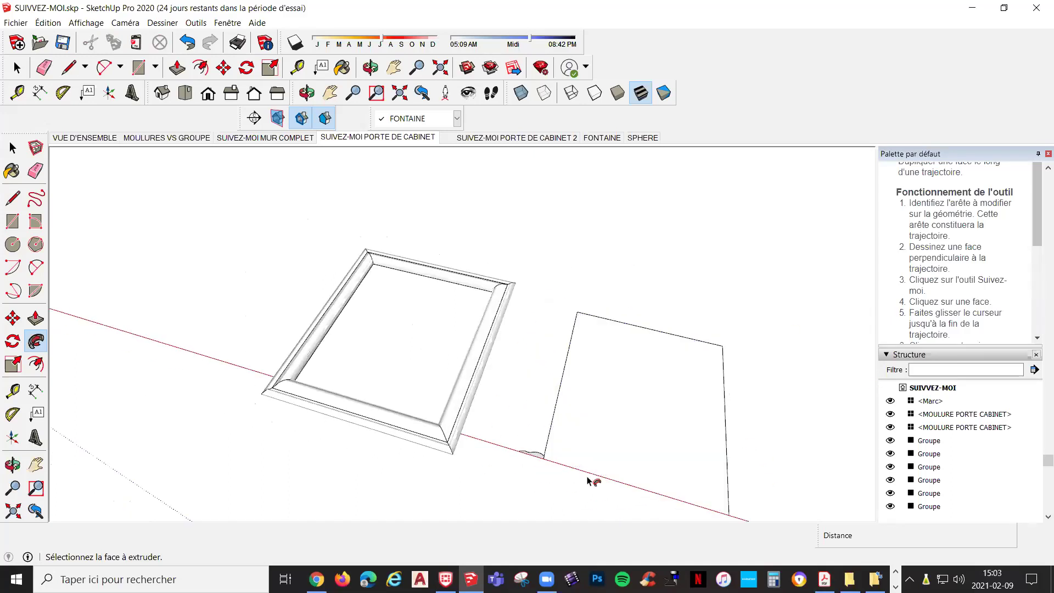
# Try to extrude the cabinet door moulding profile partway along one edge of the panel with Follow Me, and undo it
pyautogui.moveTo(541, 454); pyautogui.dragTo(572, 383)
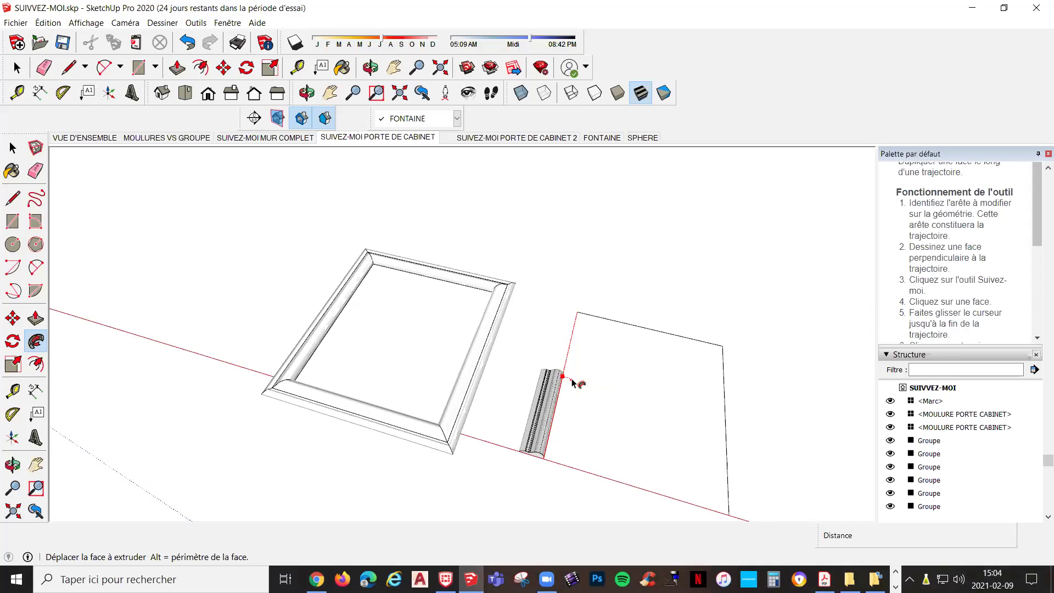
pyautogui.click(571, 383)
pyautogui.click(596, 379)
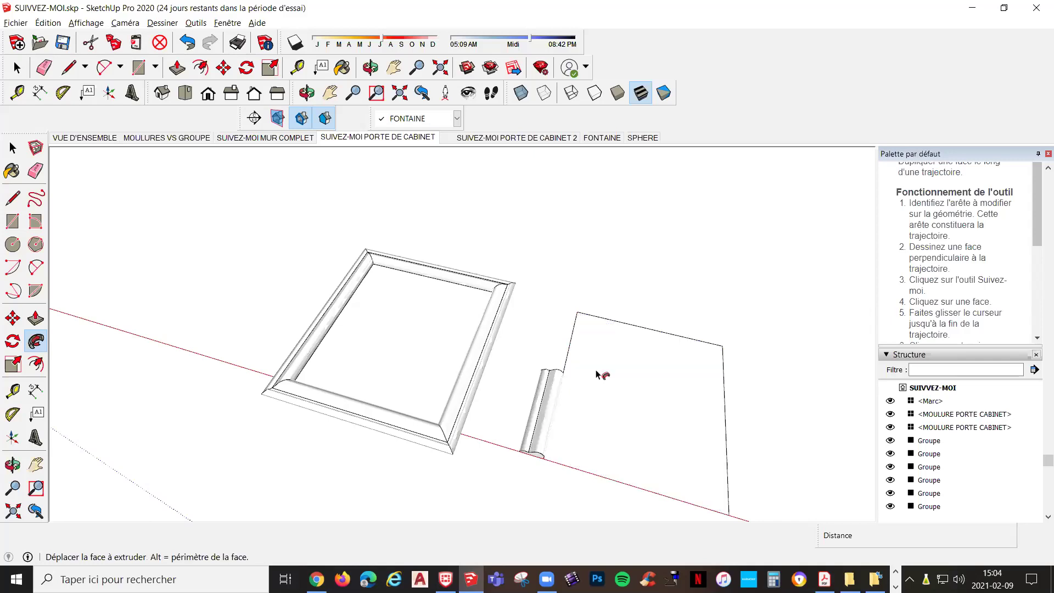
pyautogui.hotkey('ctrl', 'z')
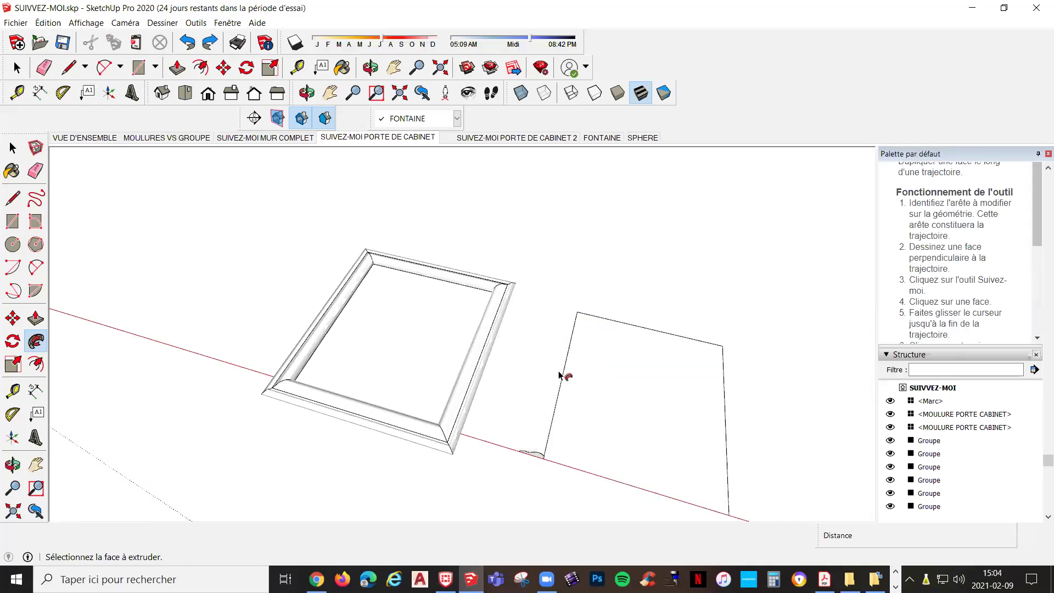
# Extrude the cabinet door moulding profile around the whole perimeter of the rectangular panel with Follow Me
pyautogui.click(540, 459)
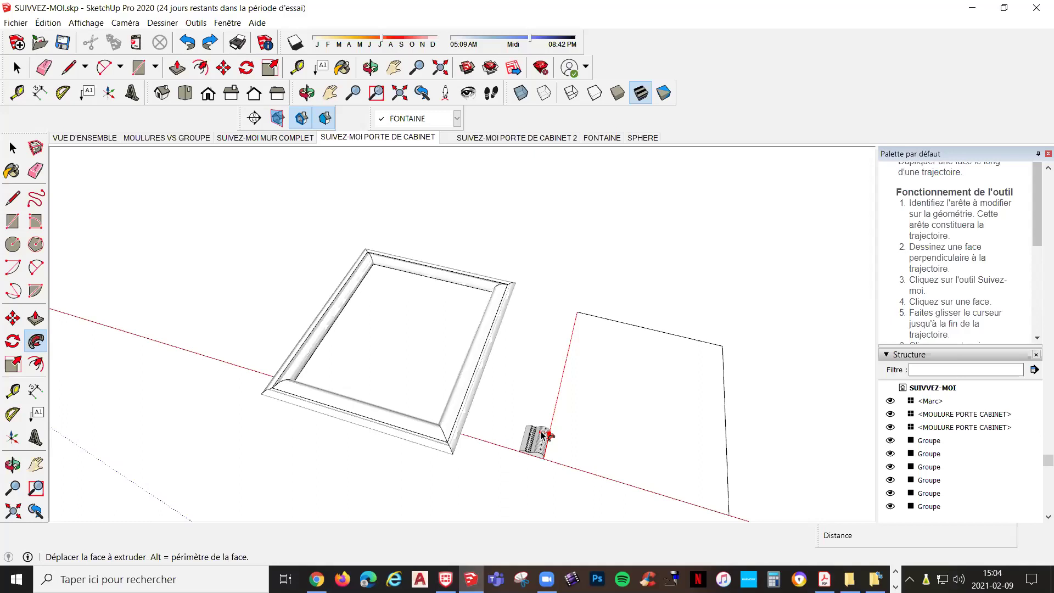
pyautogui.click(588, 411)
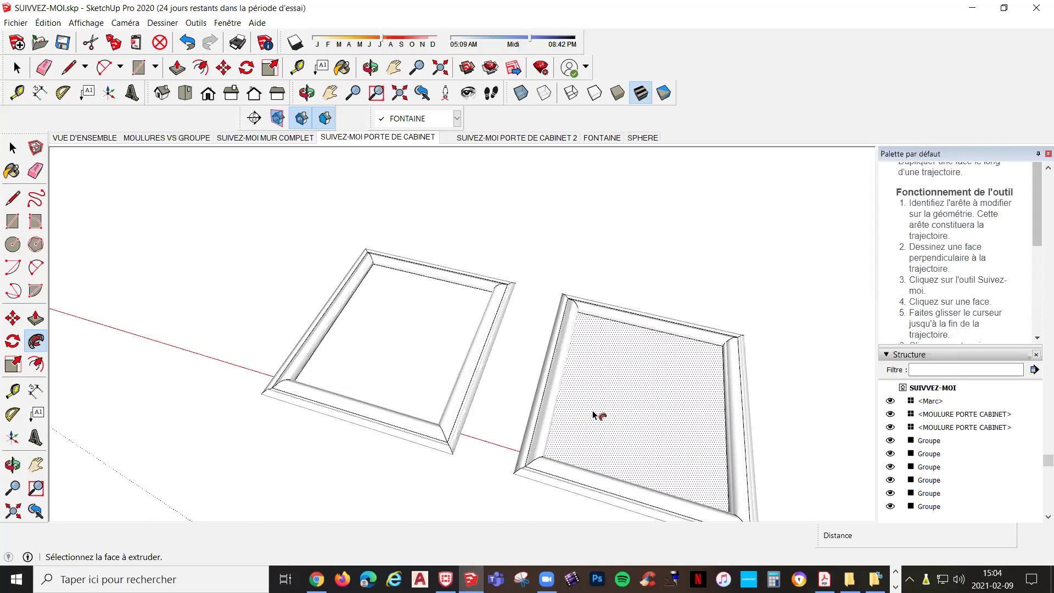
pyautogui.scroll(-1, 607, 426)
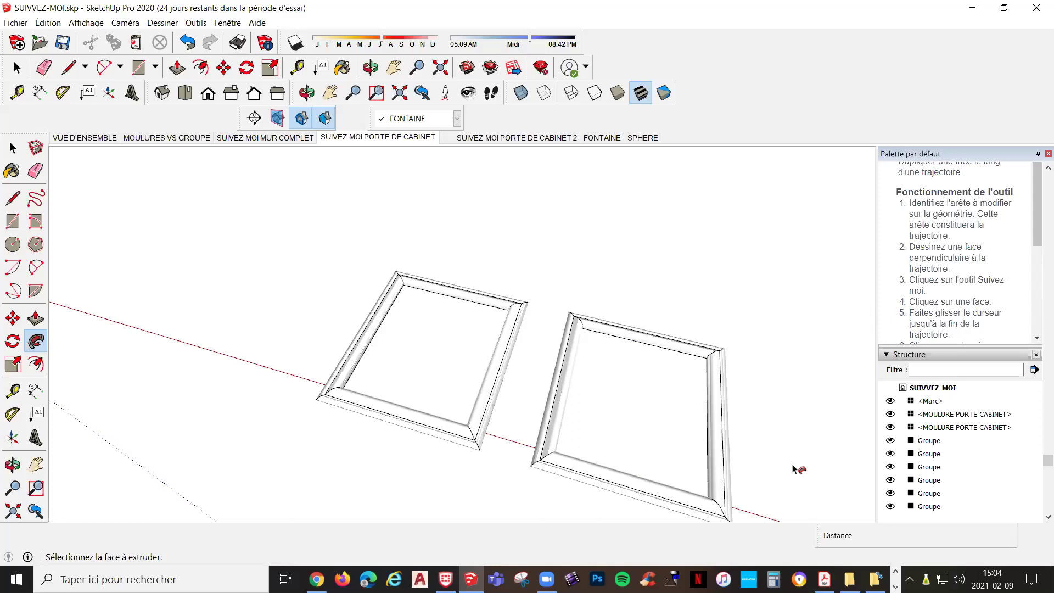
pyautogui.scroll(-5, 794, 470)
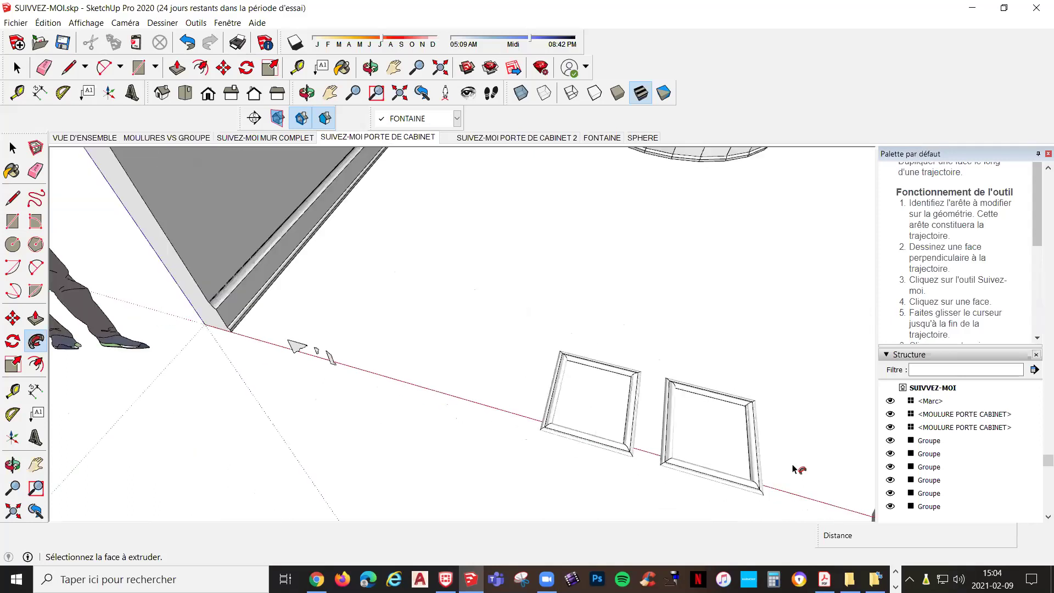
# Open the SUIVEZ-MOI PORTE DE CABINET 2 scene, examine the two door profiles and deselect the panel face
pyautogui.click(500, 139)
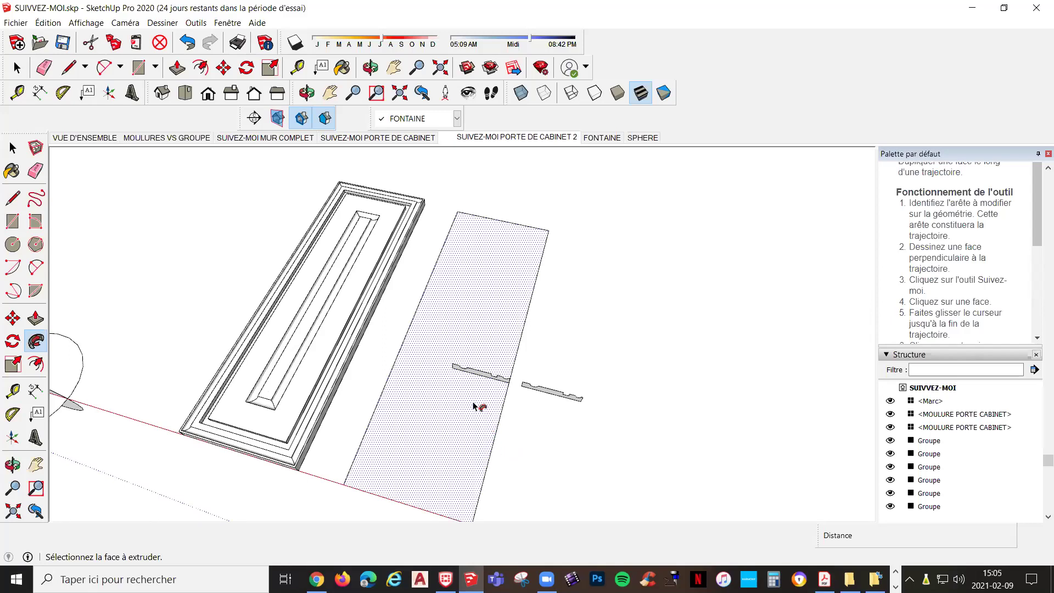
pyautogui.scroll(4, 473, 406)
pyautogui.scroll(4, 474, 407)
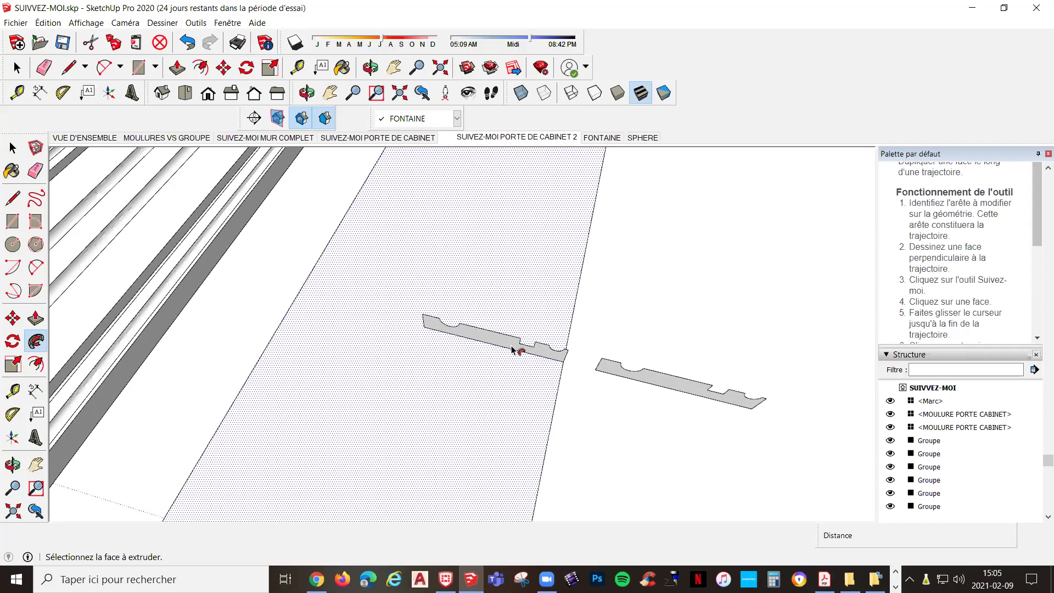
pyautogui.scroll(-5, 500, 342)
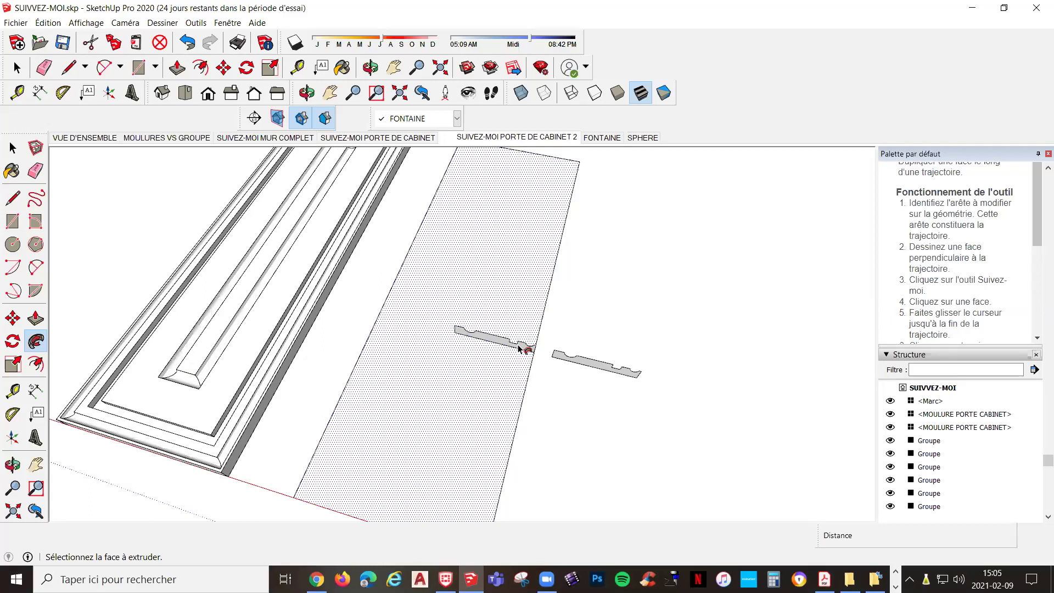
pyautogui.press('Escape')
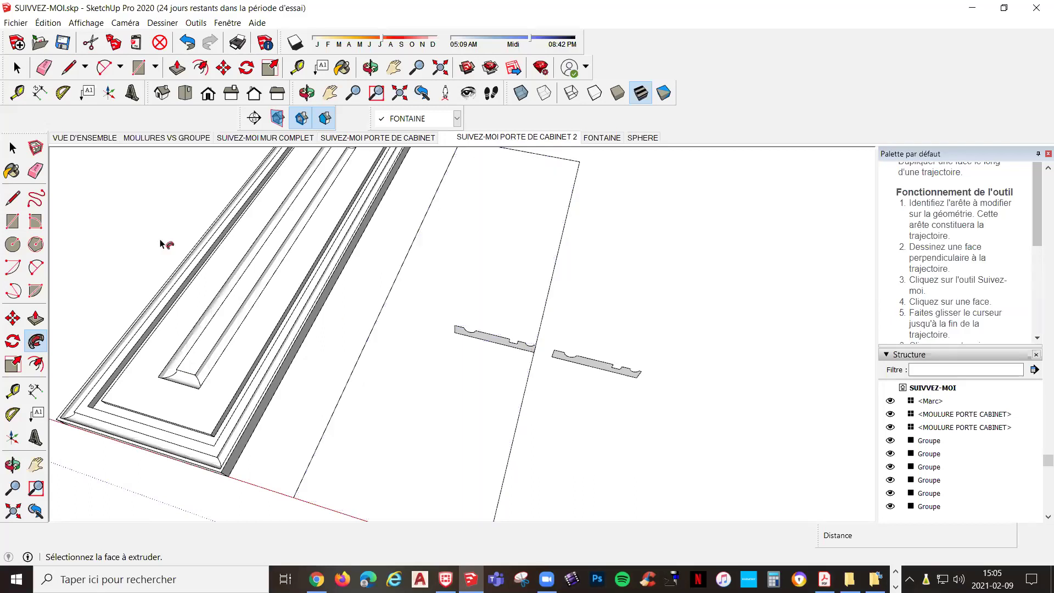
pyautogui.click(12, 147)
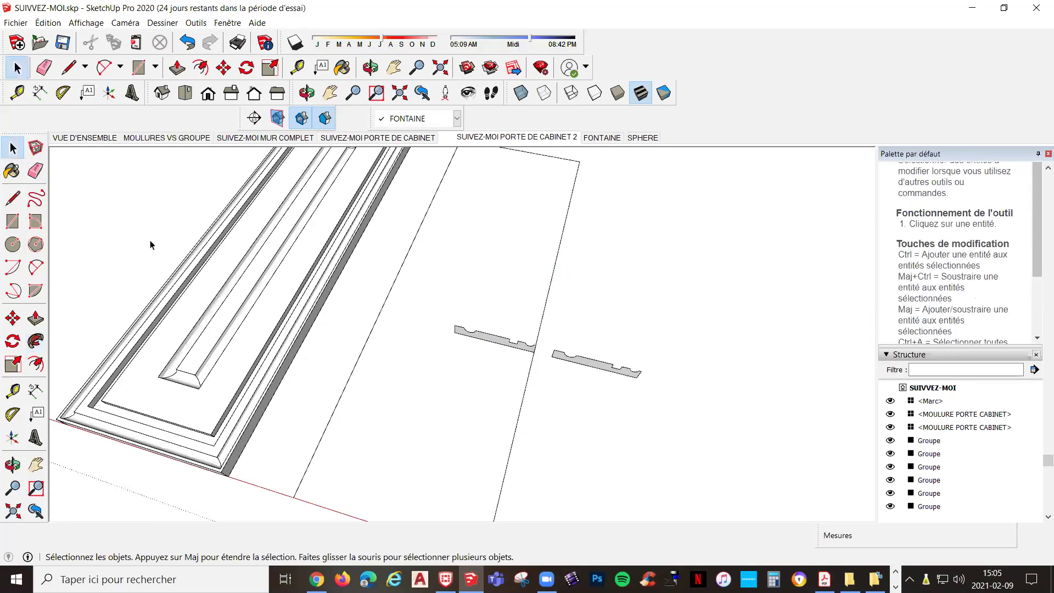
pyautogui.click(505, 340)
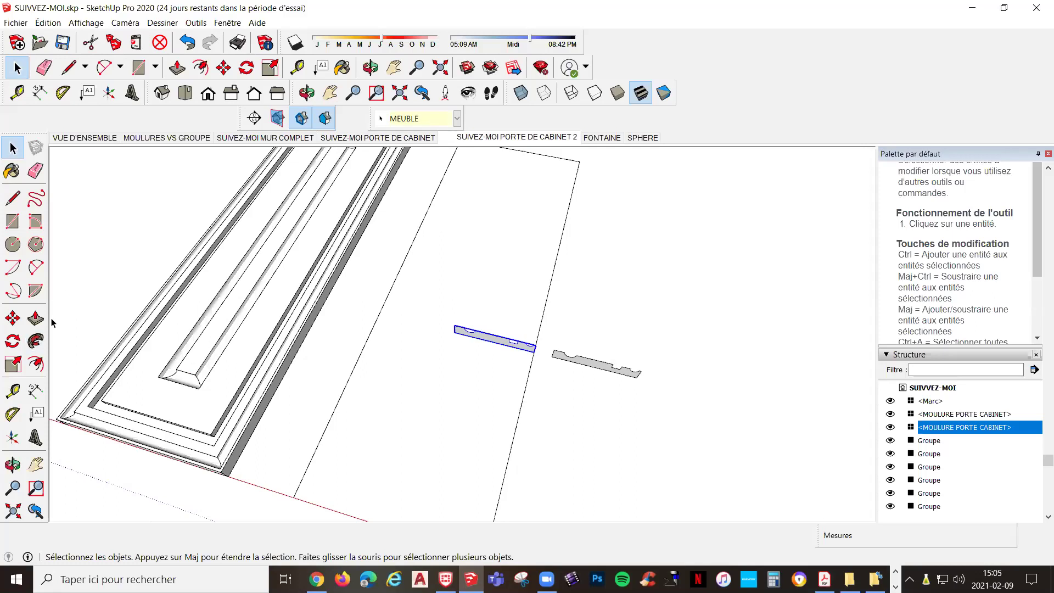
pyautogui.click(35, 341)
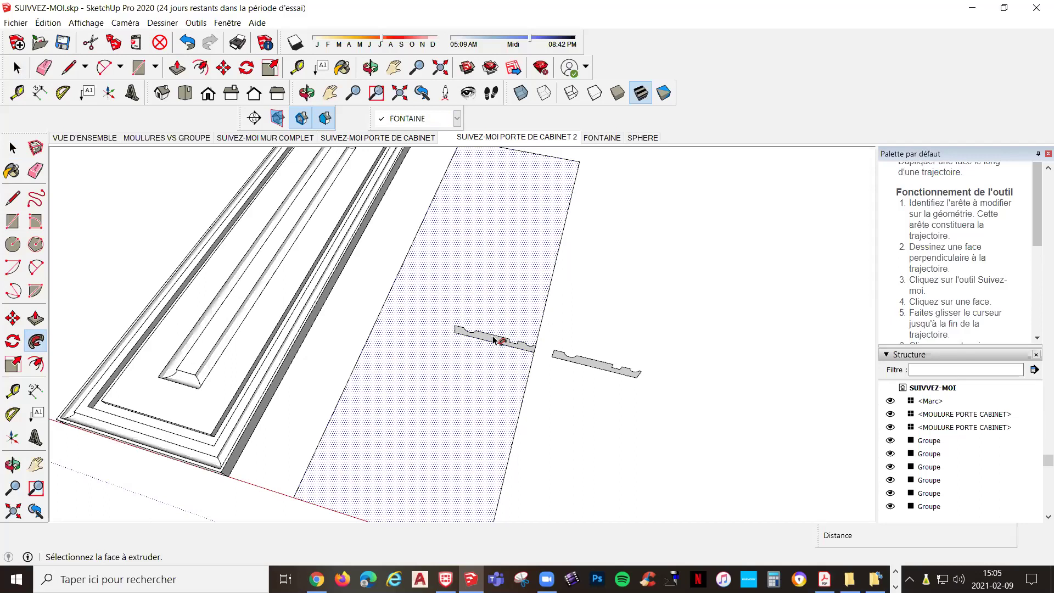
pyautogui.press('space')
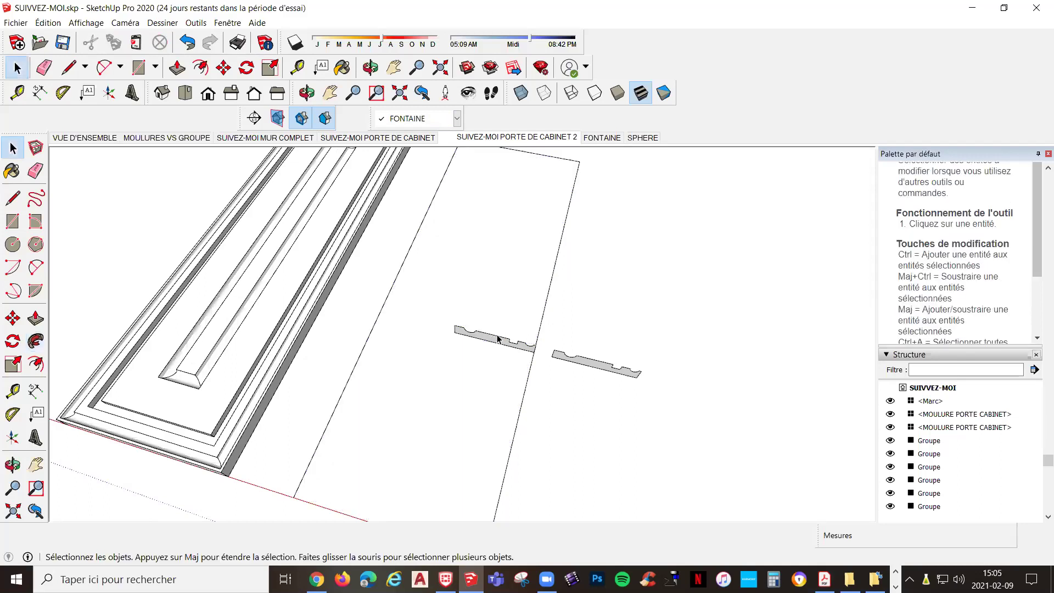
# Explode the cabinet moulding component that sits on the rectangular panel's edge
pyautogui.click(498, 339)
pyautogui.rightClick(498, 338)
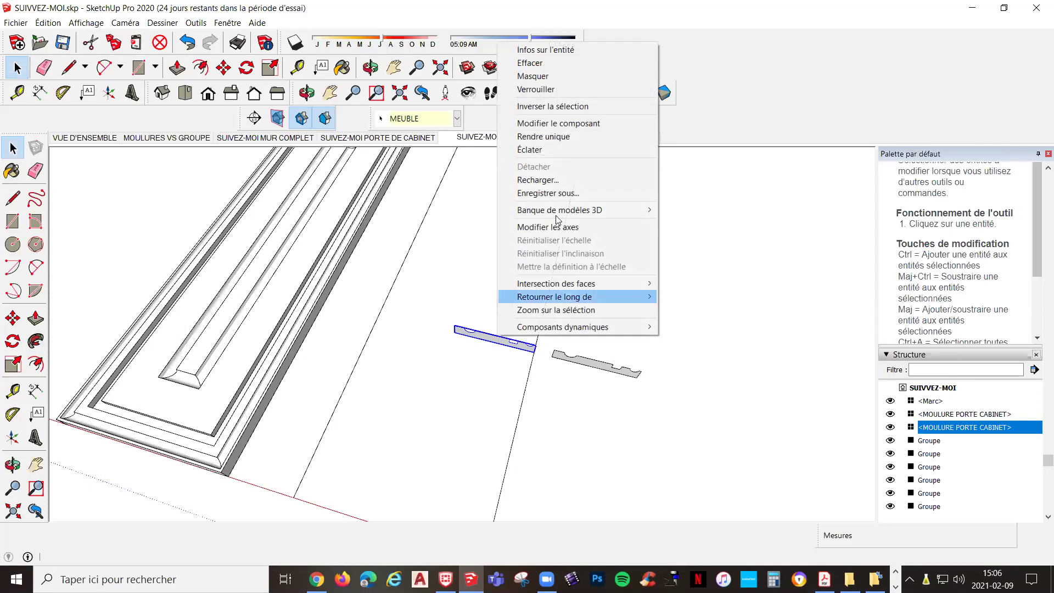
pyautogui.click(545, 149)
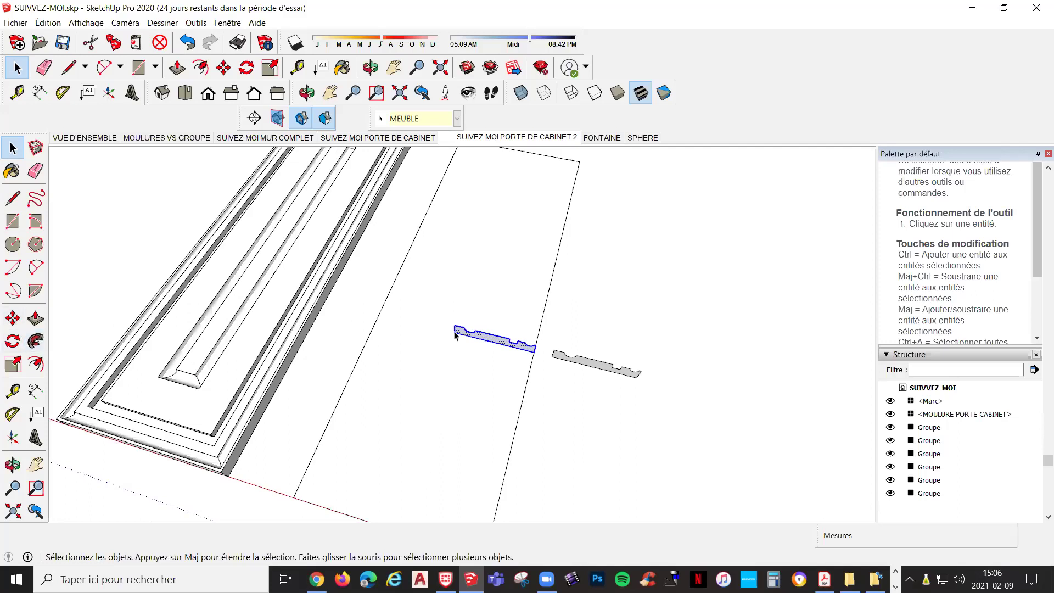
# Try to extrude the exploded moulding profile along the panel's long edge with Follow Me, and undo it
pyautogui.click(506, 340)
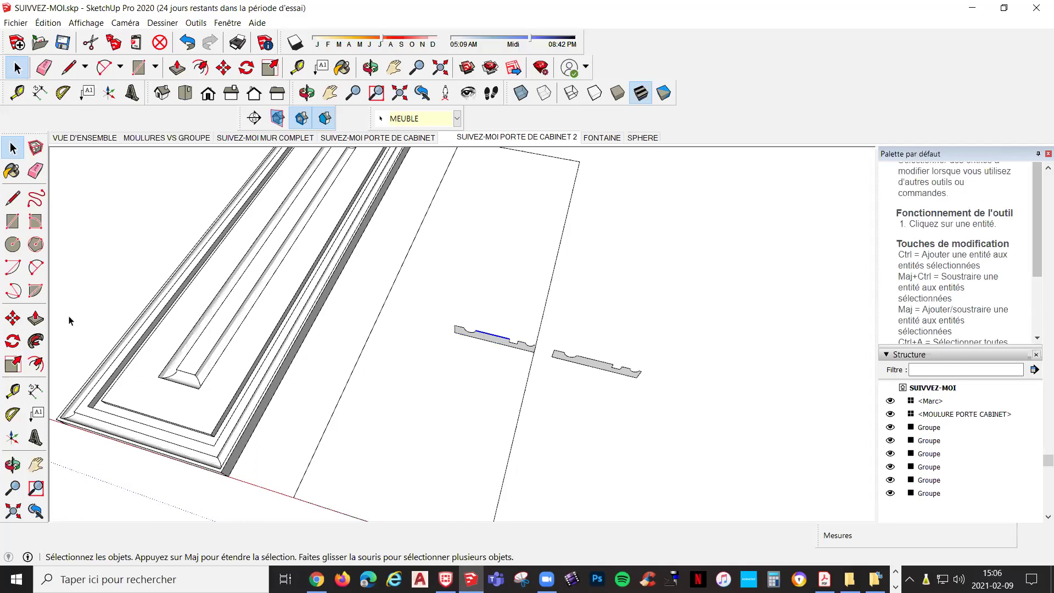
pyautogui.click(35, 341)
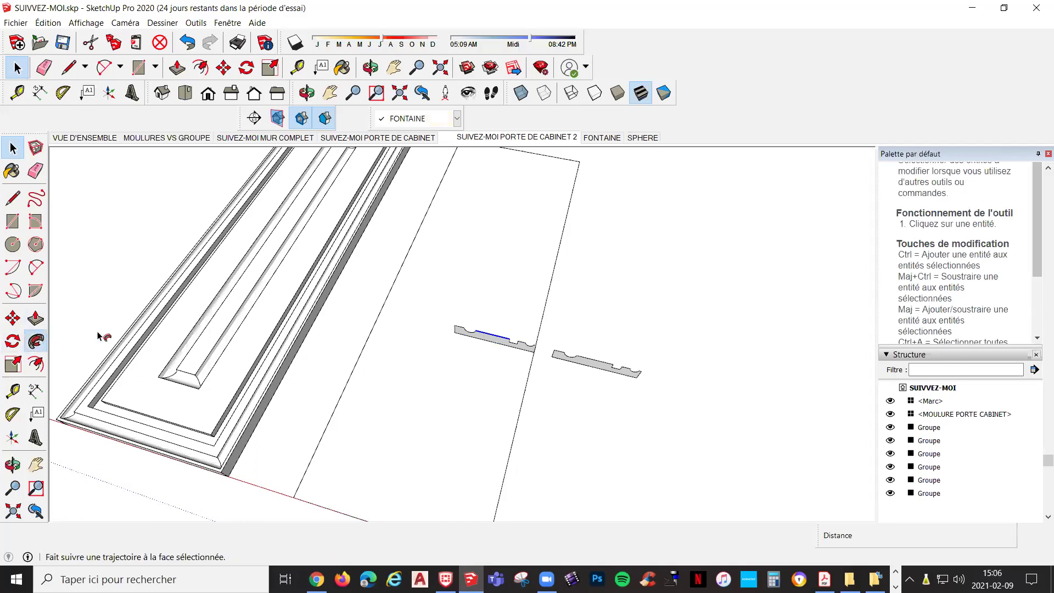
pyautogui.click(498, 343)
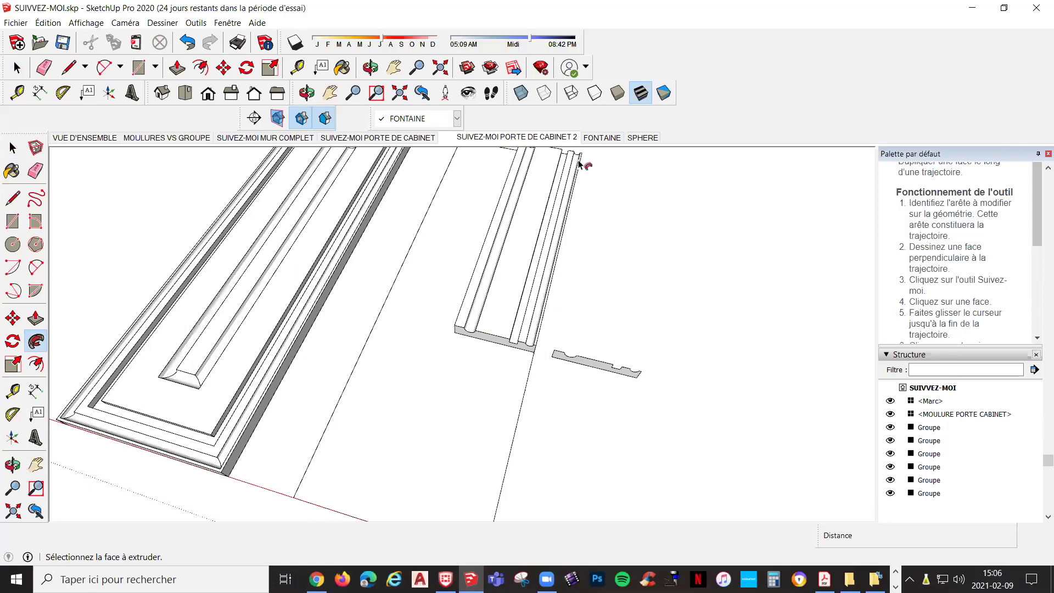
pyautogui.hotkey('ctrl', 'z')
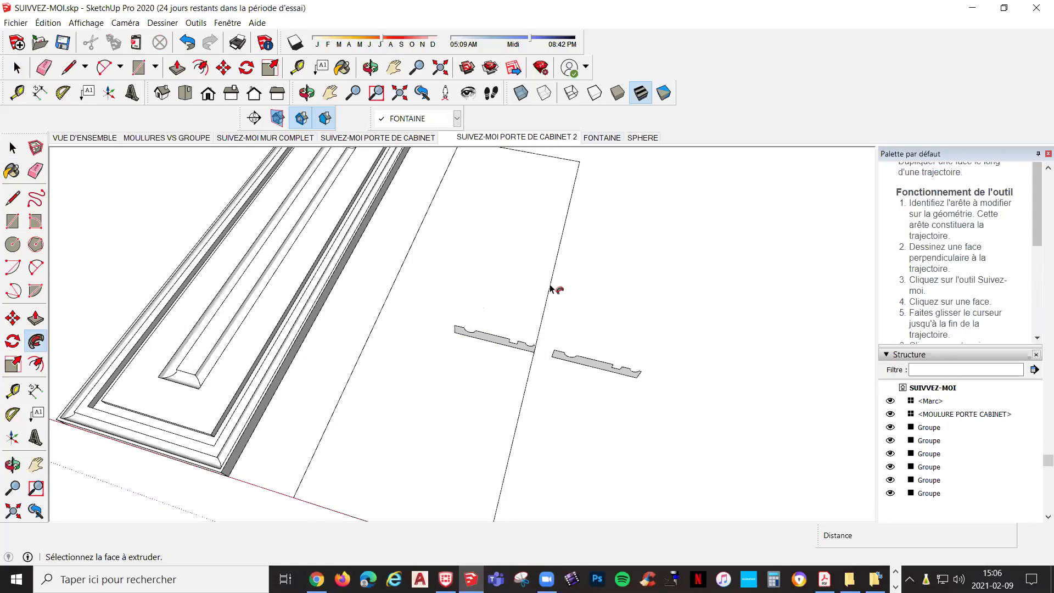
# Extrude the exploded moulding profile around the whole perimeter of the panel with Follow Me to form the second door
pyautogui.click(507, 344)
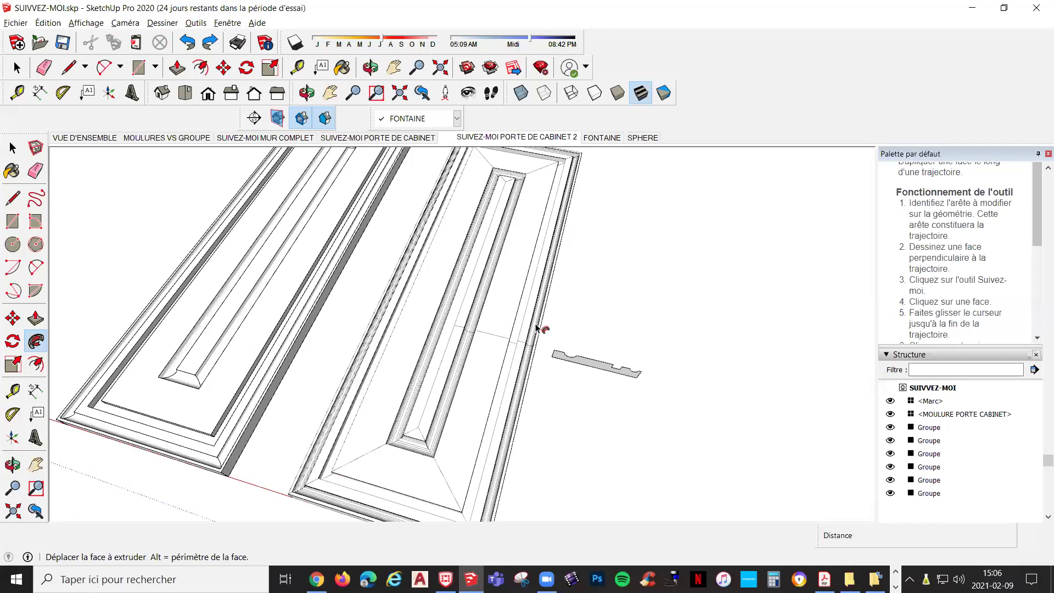
pyautogui.click(536, 327)
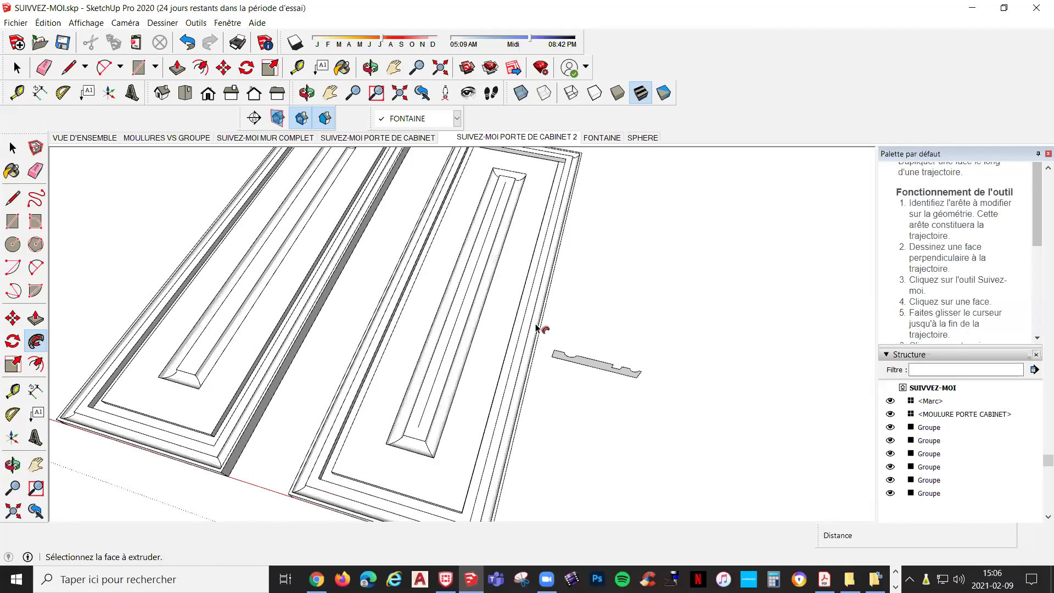
pyautogui.scroll(-2, 677, 324)
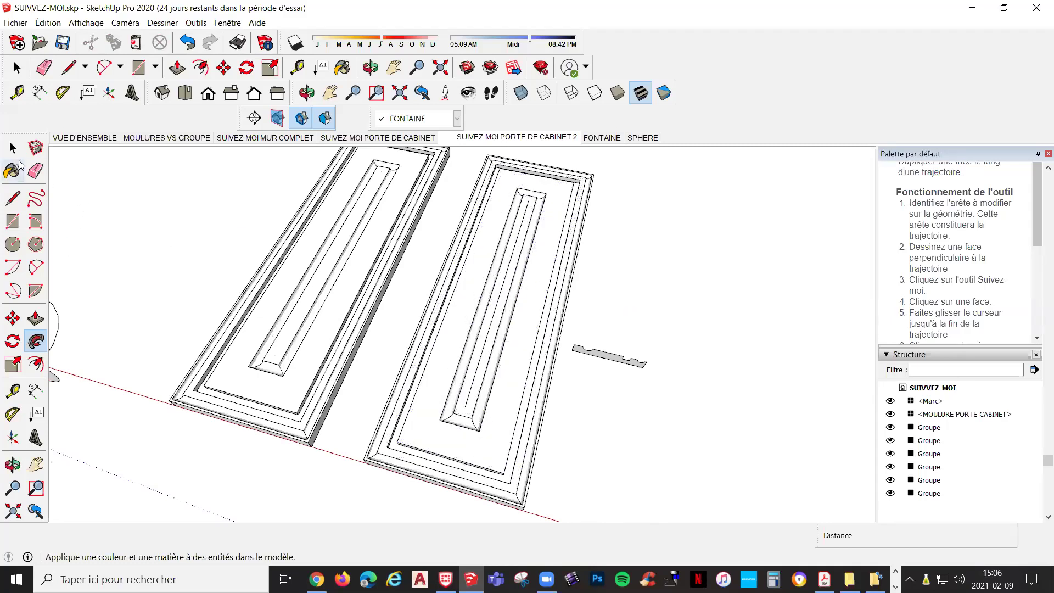
pyautogui.click(35, 171)
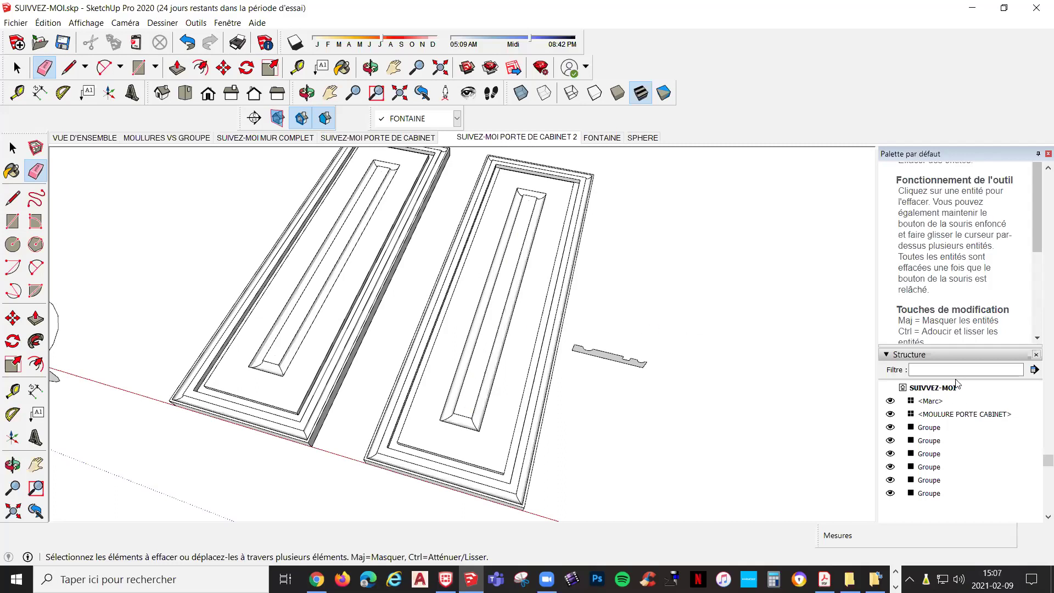
pyautogui.moveTo(533, 395)
pyautogui.mouseDown(button='middle')
pyautogui.moveTo(518, 383)
pyautogui.moveTo(532, 259)
pyautogui.moveTo(494, 336)
pyautogui.moveTo(442, 344)
pyautogui.mouseUp(button='middle')
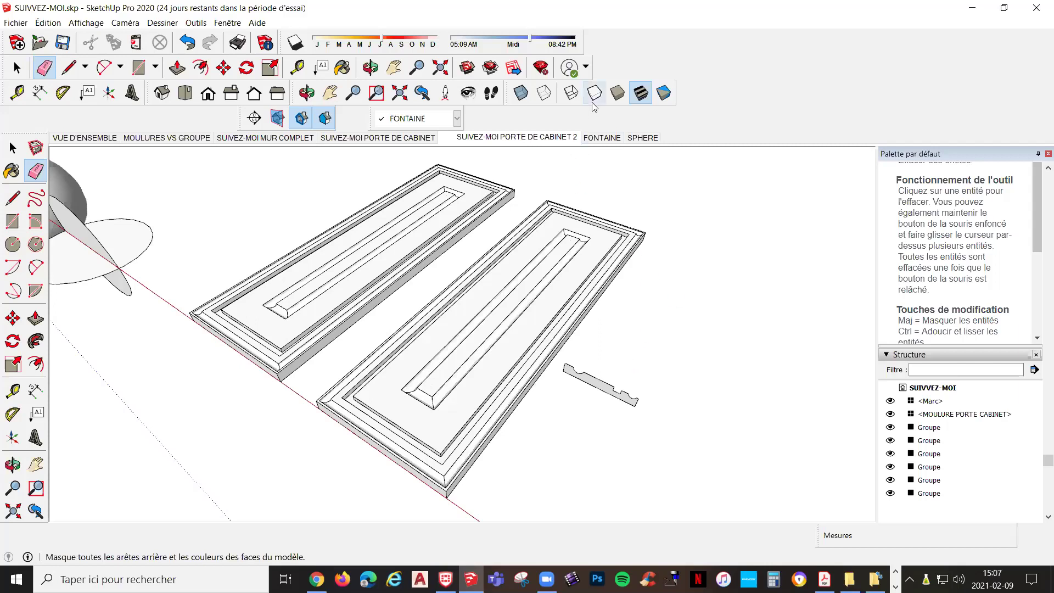
# Open the FONTAINE scene and select the flat fountain profile group beside the finished fountain
pyautogui.click(593, 140)
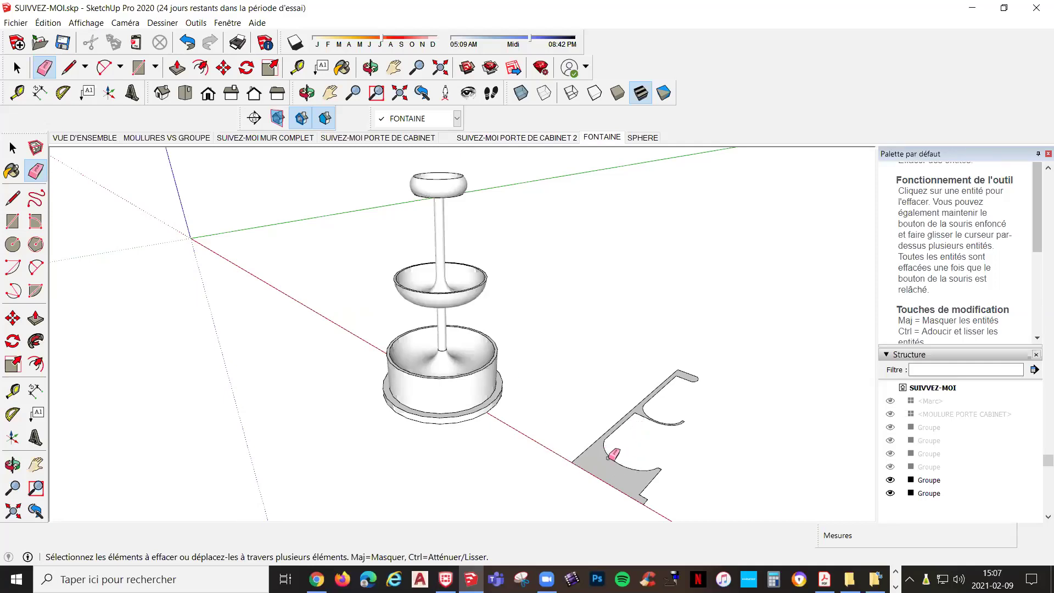
pyautogui.click(12, 148)
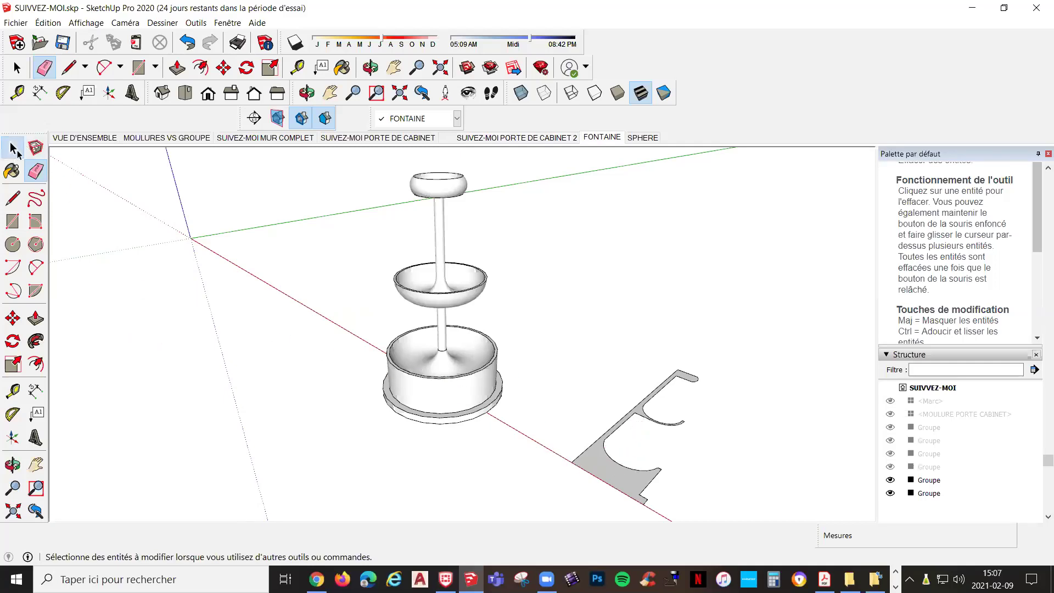
pyautogui.click(604, 443)
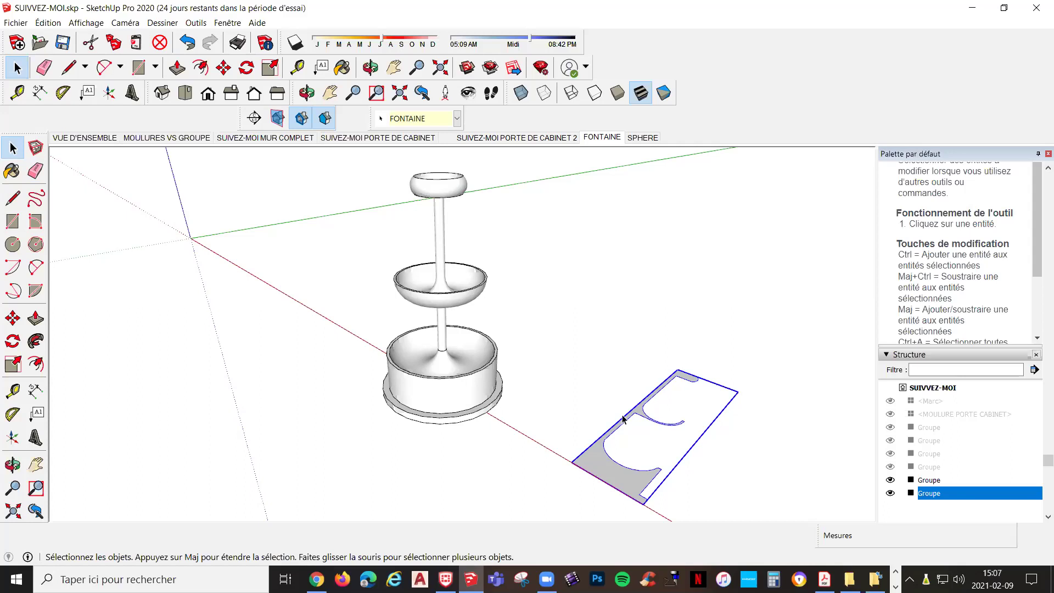
# Rotate the fountain profile group 90° about the red axis around its inner base corner to stand it upright
pyautogui.click(15, 341)
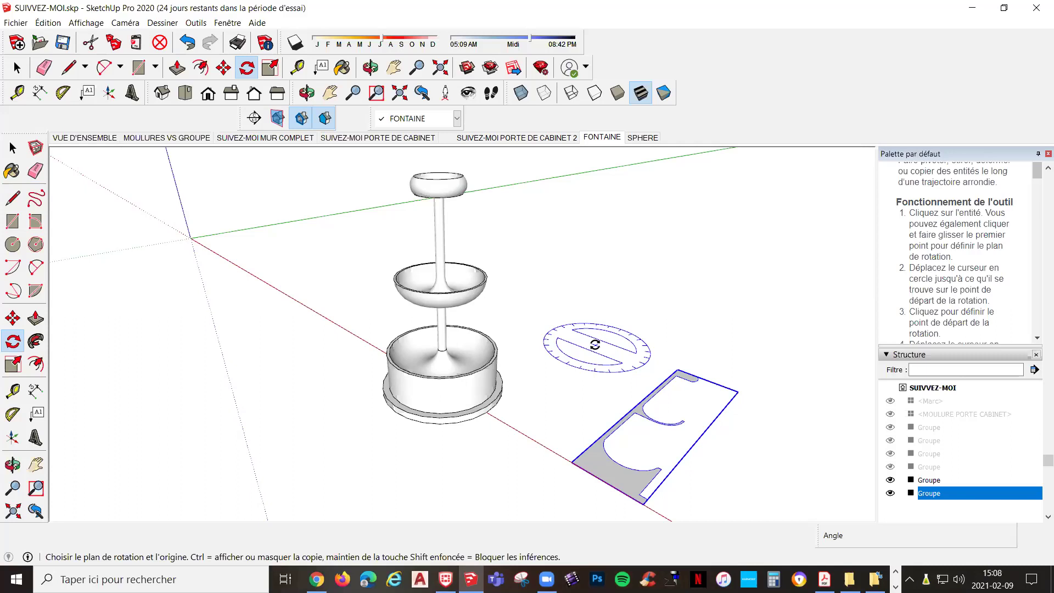
pyautogui.press('shift')
pyautogui.press('Left')
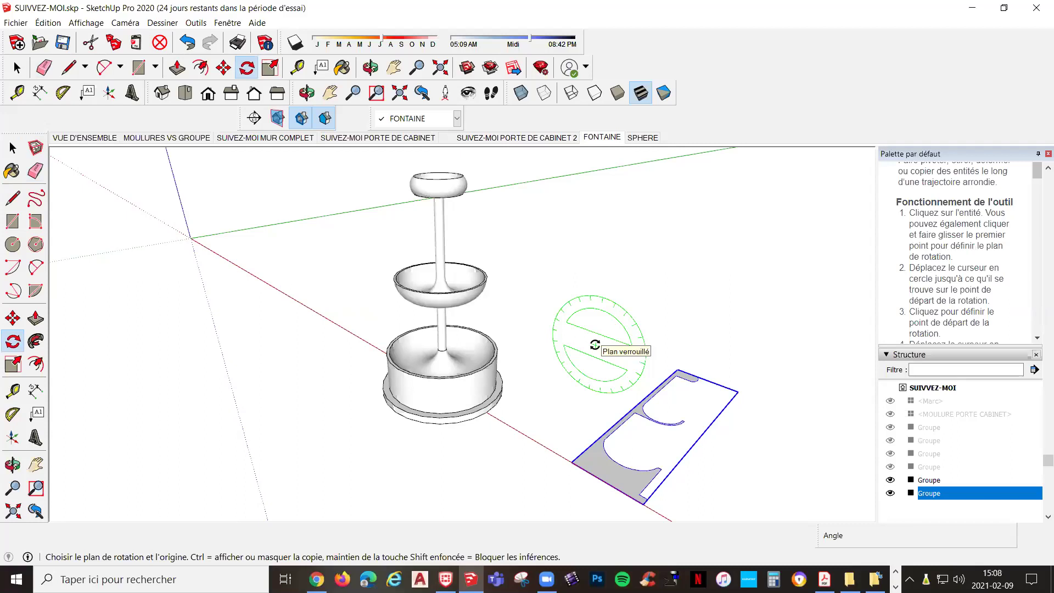
pyautogui.press('Up')
pyautogui.press('Right')
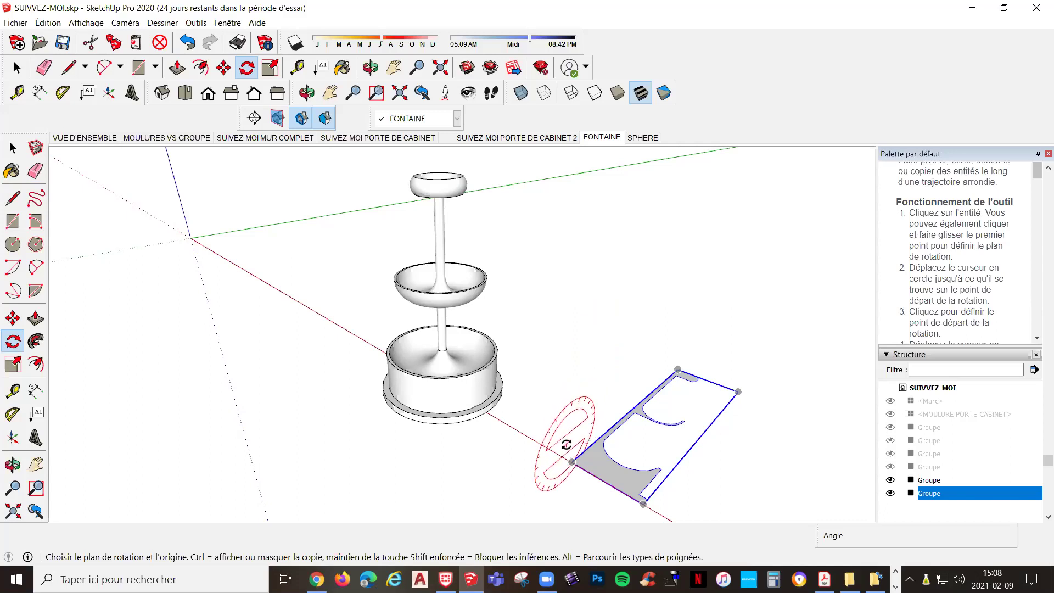
pyautogui.click(571, 461)
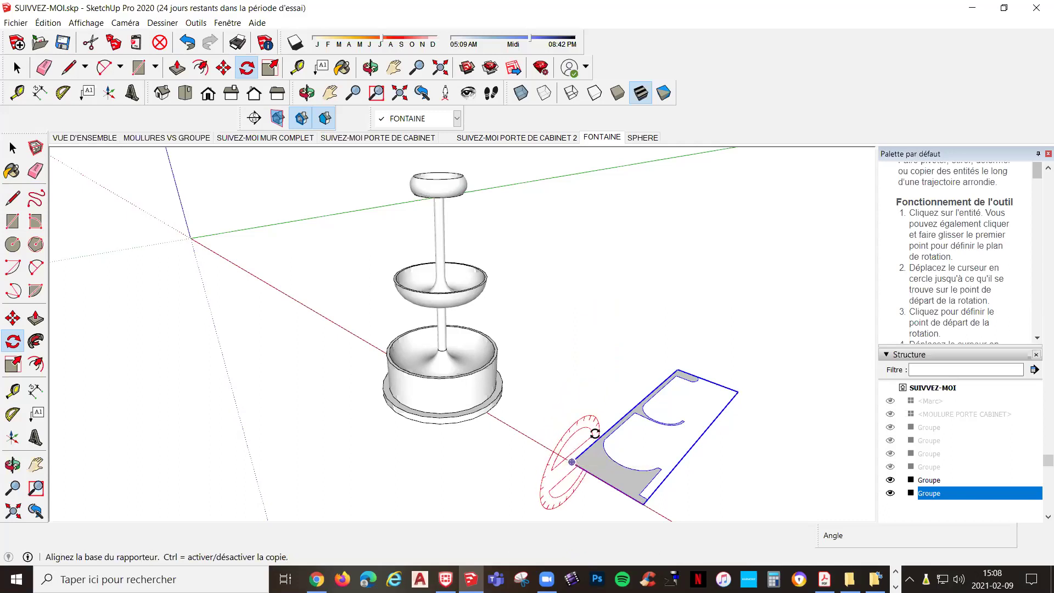
pyautogui.click(712, 333)
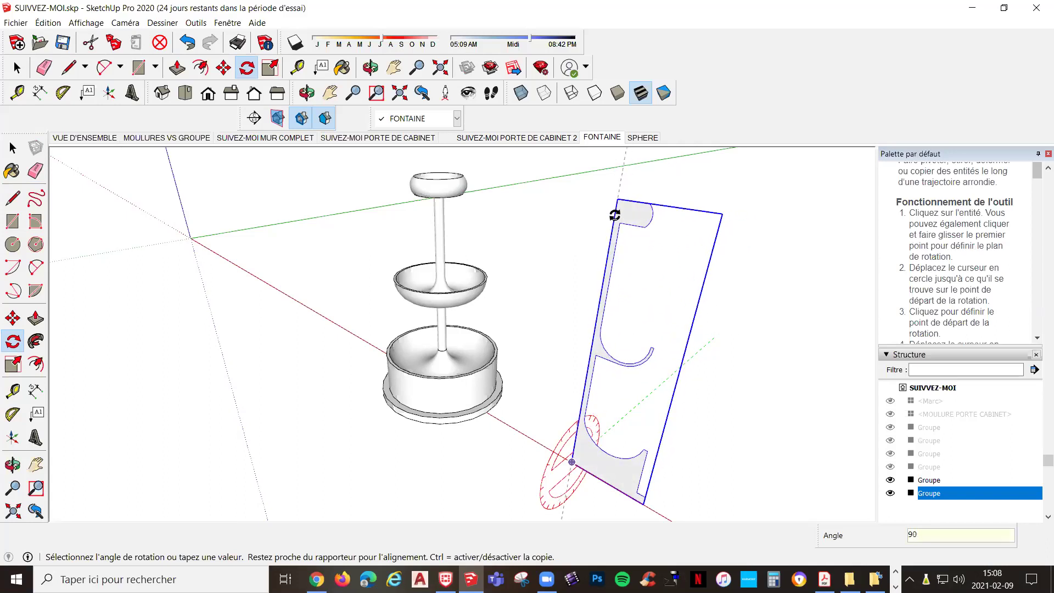
pyautogui.click(615, 216)
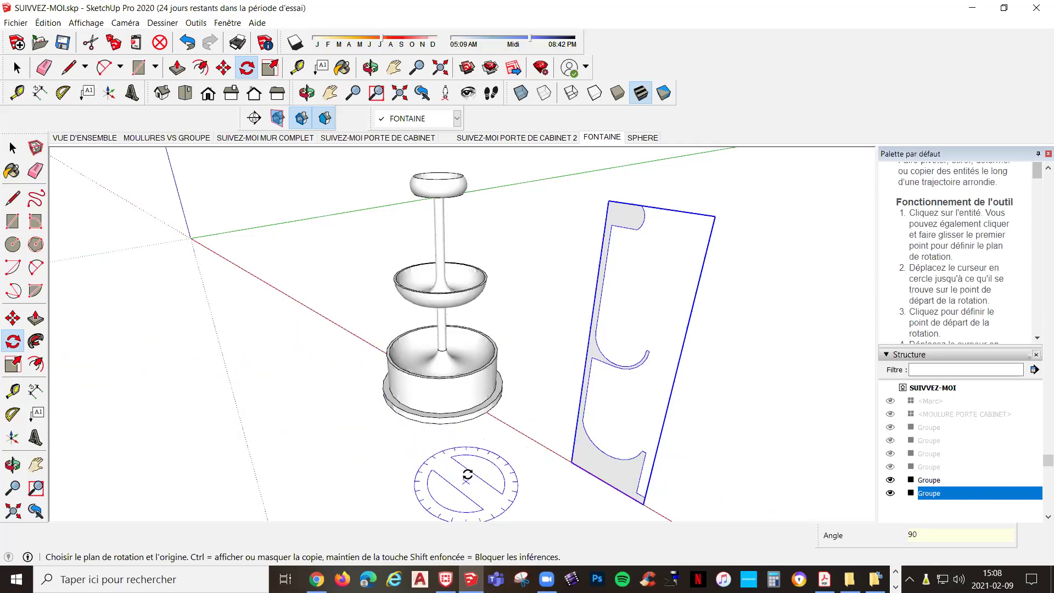
pyautogui.press('space')
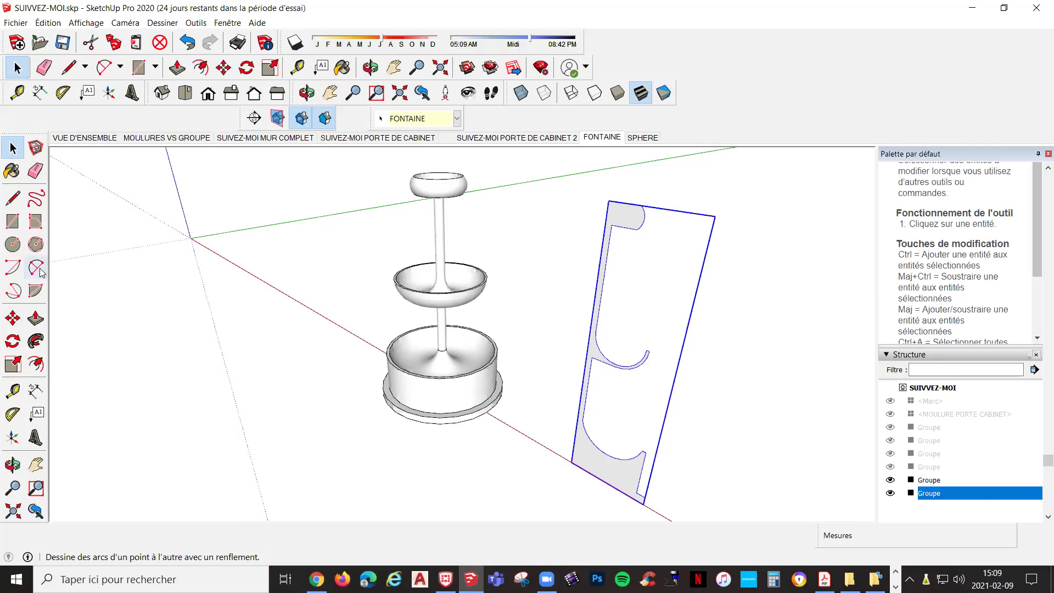
# Draw a horizontal circle about 18 inches in radius from the profile's inner base corner to its outer base corner
pyautogui.click(13, 244)
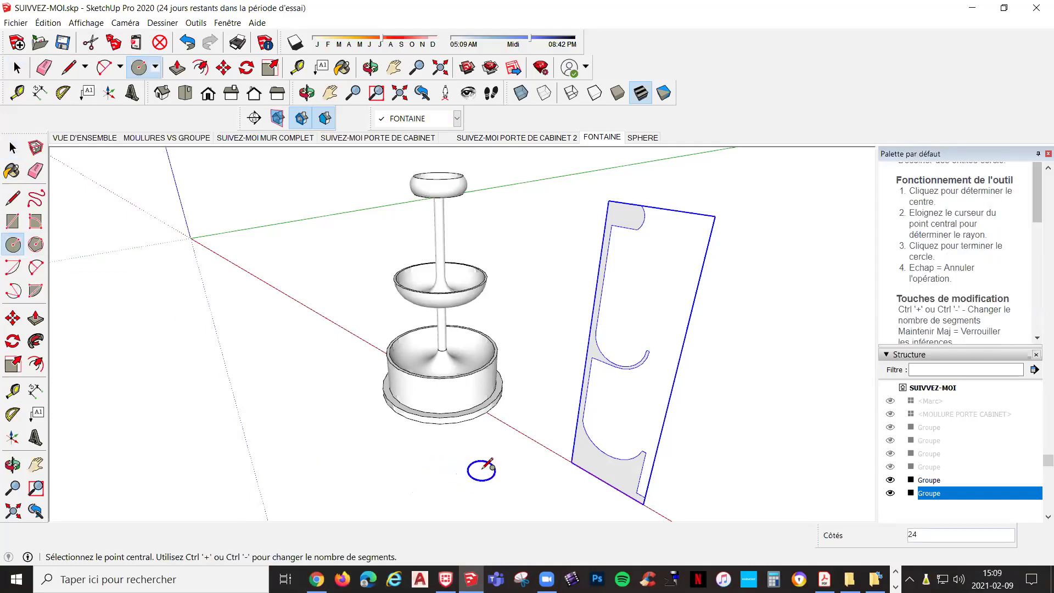
pyautogui.click(572, 462)
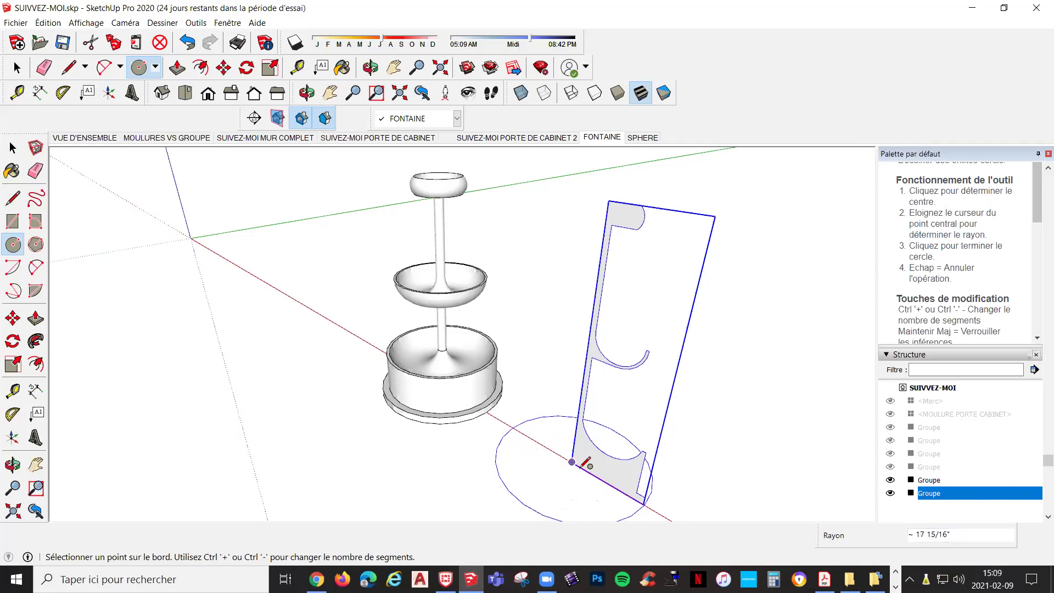
pyautogui.click(643, 503)
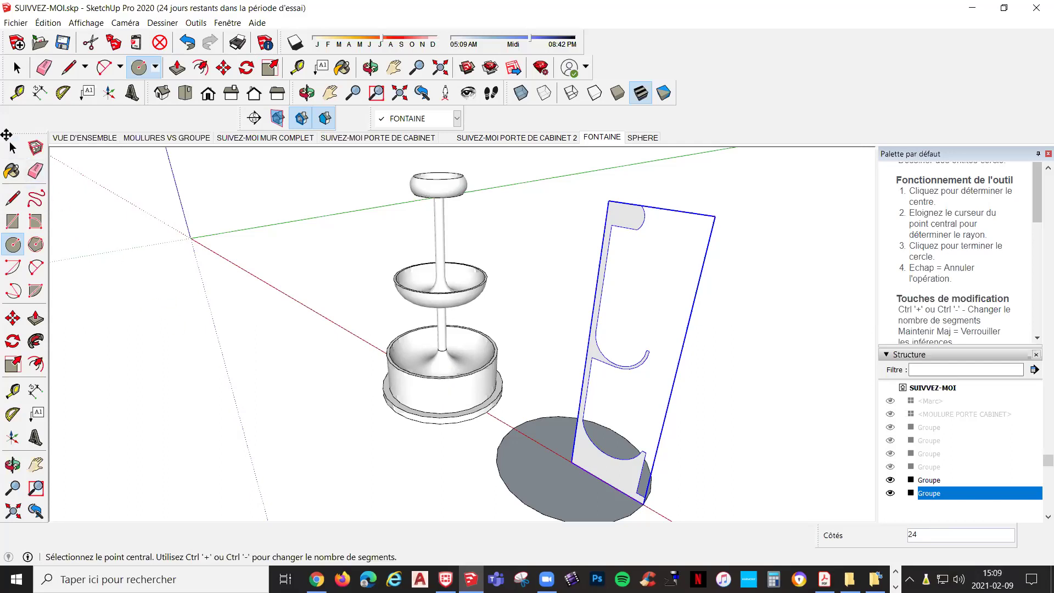
# Explode the upright fountain profile group into a loose face and edges
pyautogui.press('space')
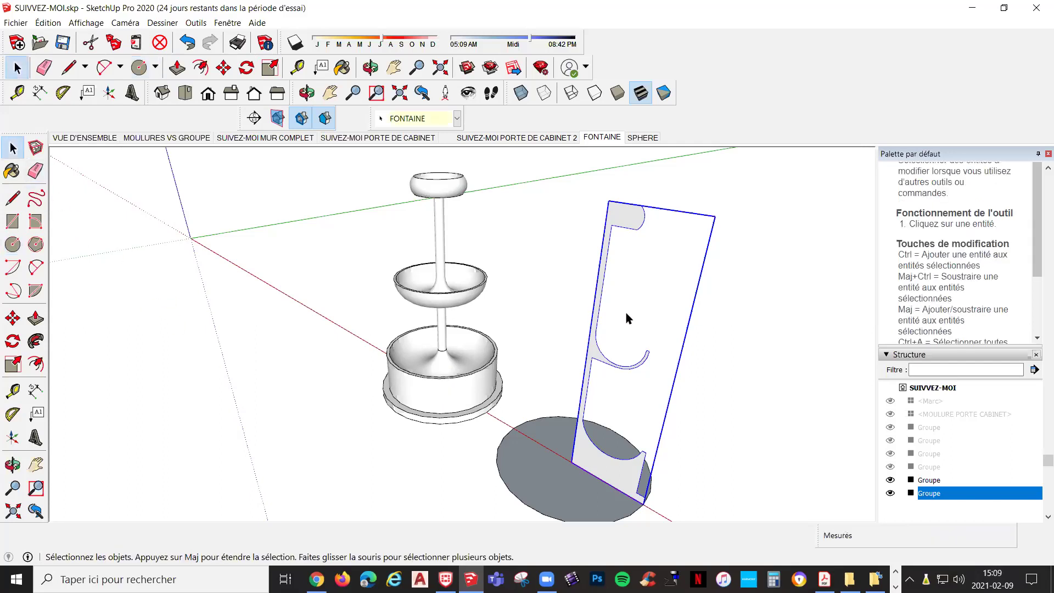
pyautogui.rightClick(597, 331)
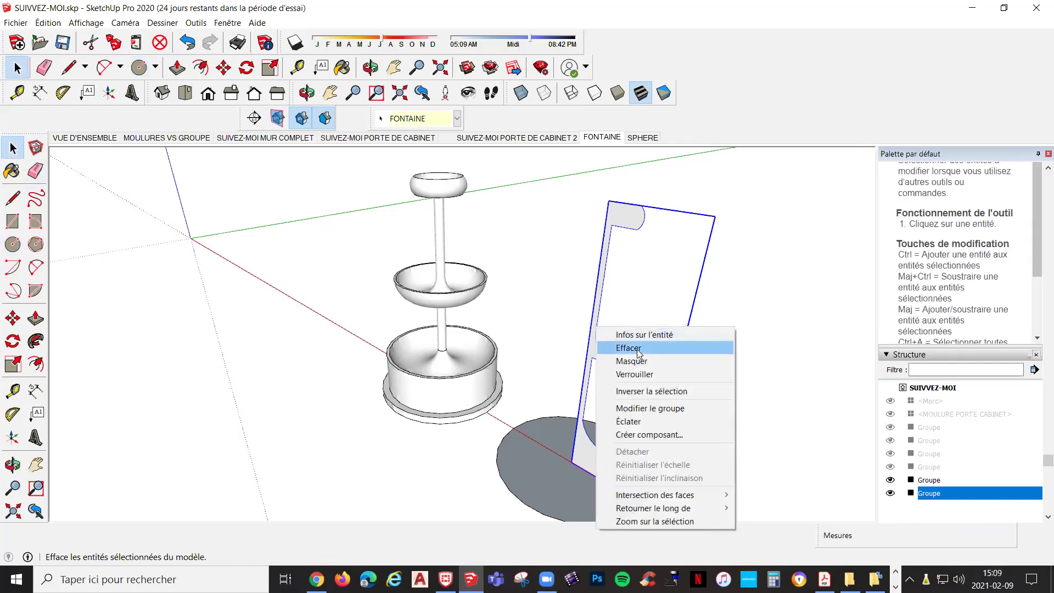
pyautogui.click(657, 422)
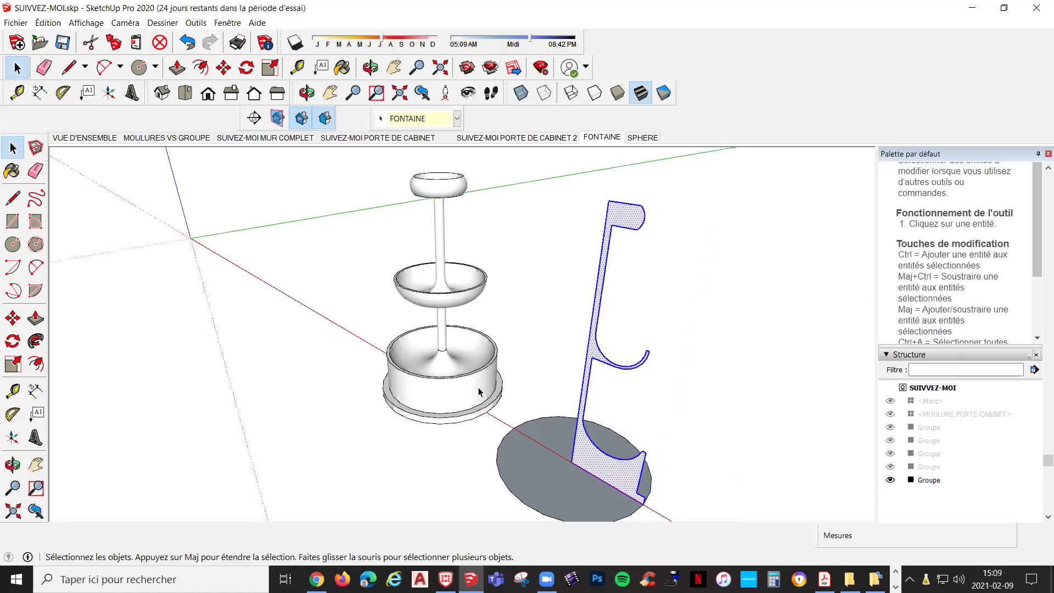
pyautogui.click(37, 340)
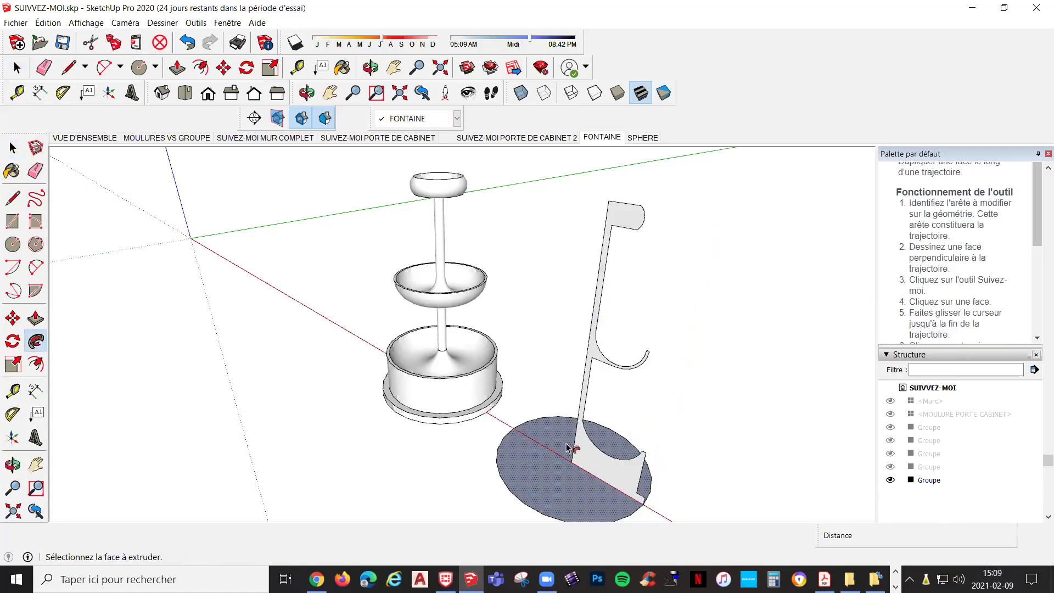
pyautogui.moveTo(569, 448); pyautogui.dragTo(583, 473)
pyautogui.press('Return')
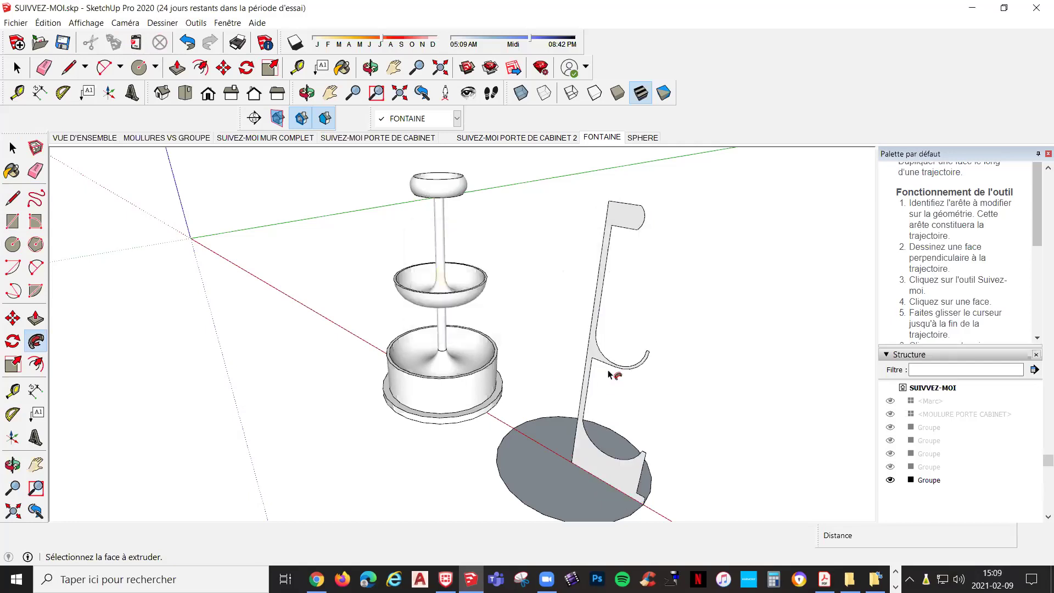
pyautogui.press('space')
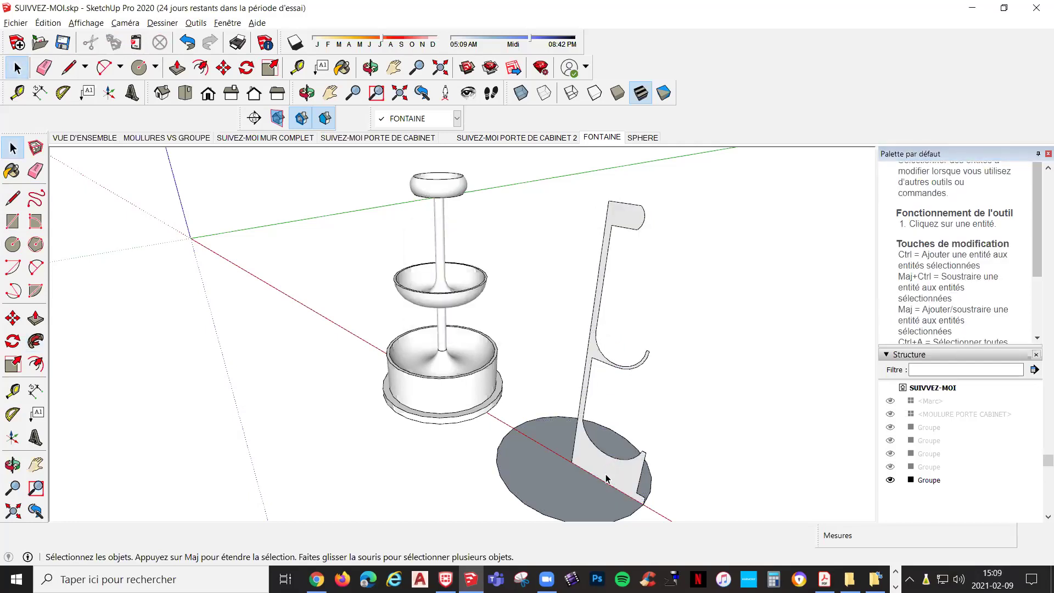
# Try to extrude the upright fountain profile around its own perimeter with Follow Me, and undo the result
pyautogui.click(614, 470)
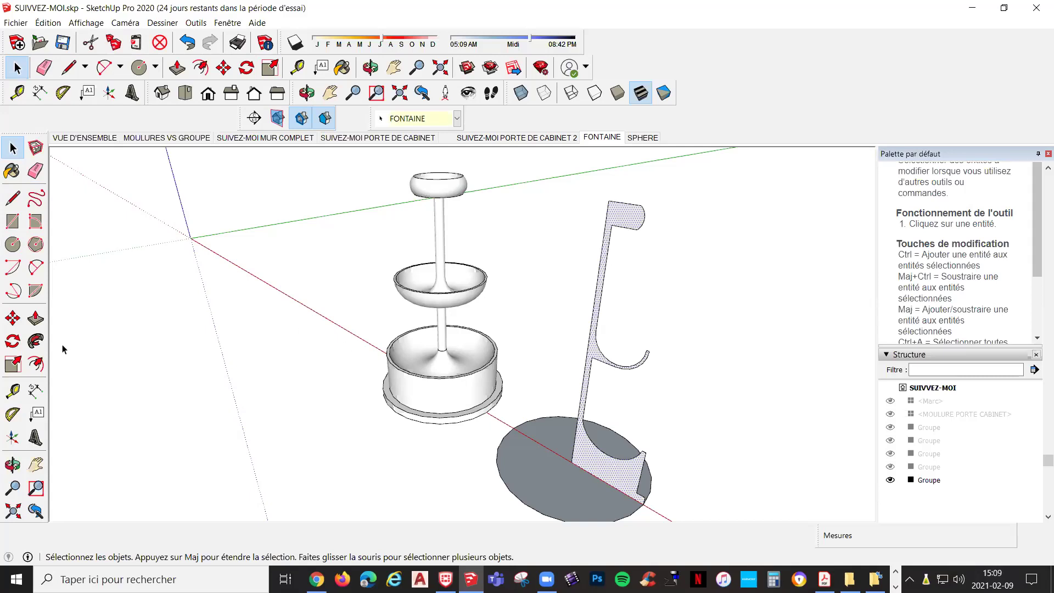
pyautogui.click(36, 341)
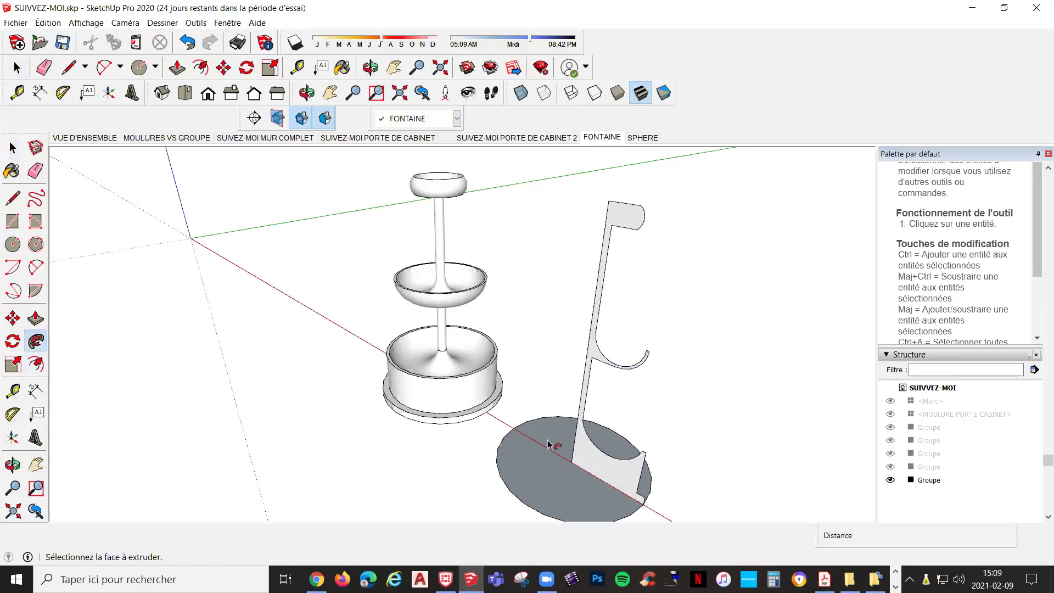
pyautogui.click(632, 479)
pyautogui.press('alt')
pyautogui.press('alt')
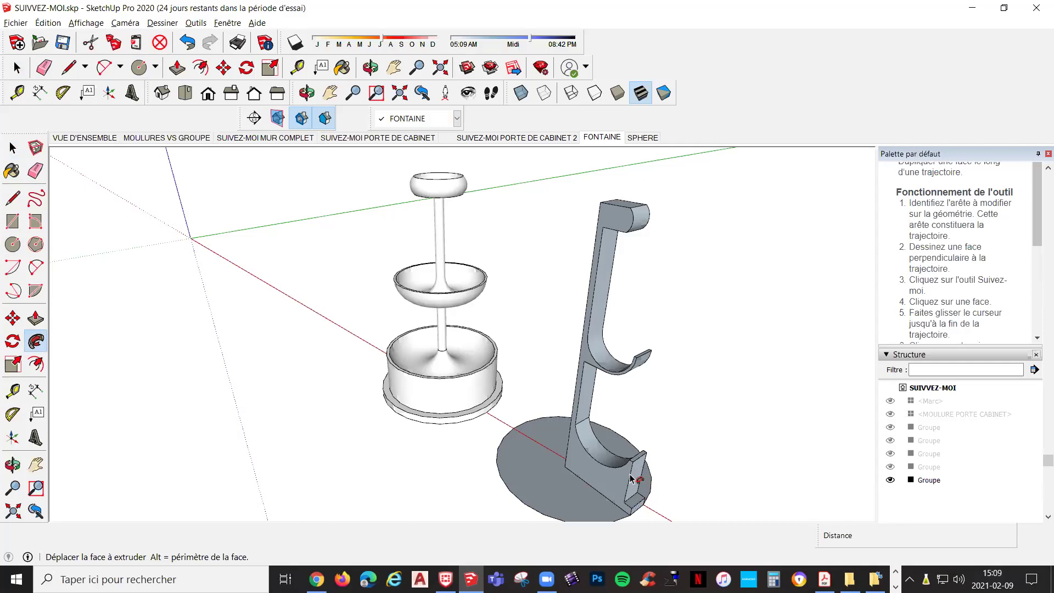
pyautogui.click(631, 479)
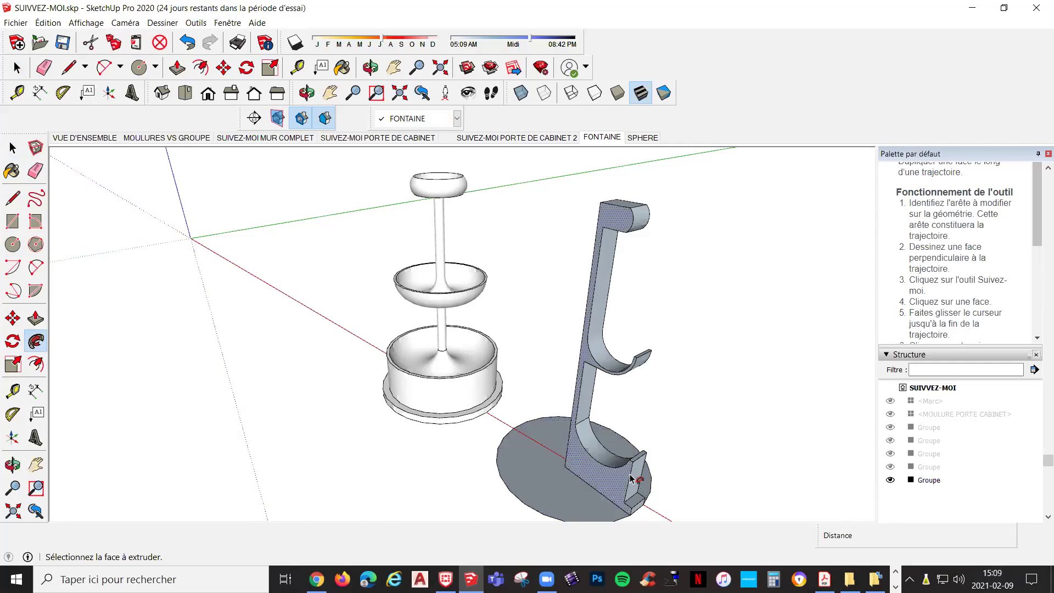
pyautogui.hotkey('ctrl', 'z')
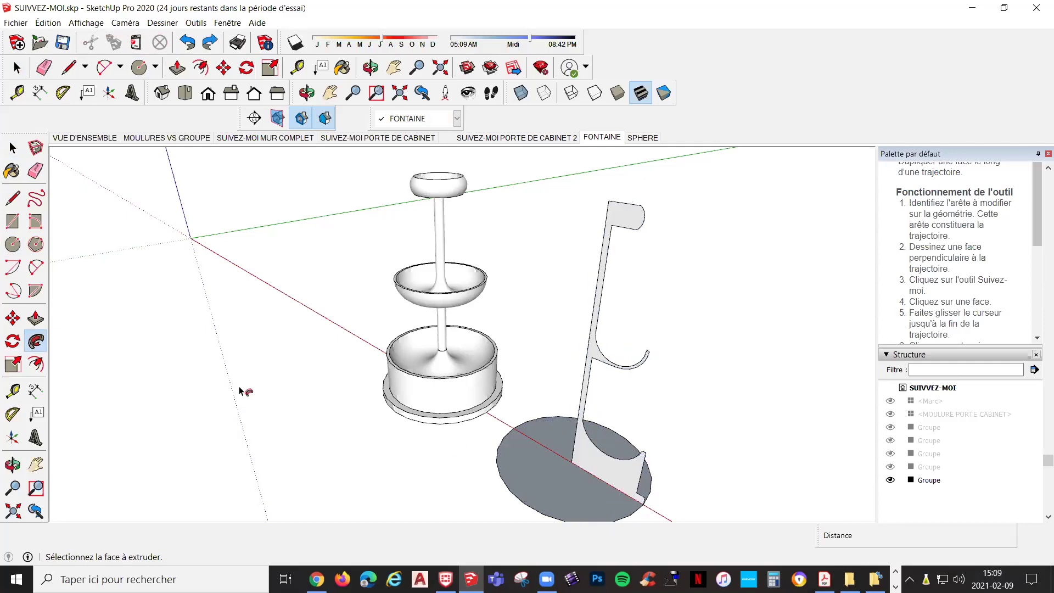
# Revolve the fountain profile around the base circle with Follow Me to form the full fountain, and undo it
pyautogui.click(27, 337)
pyautogui.click(610, 465)
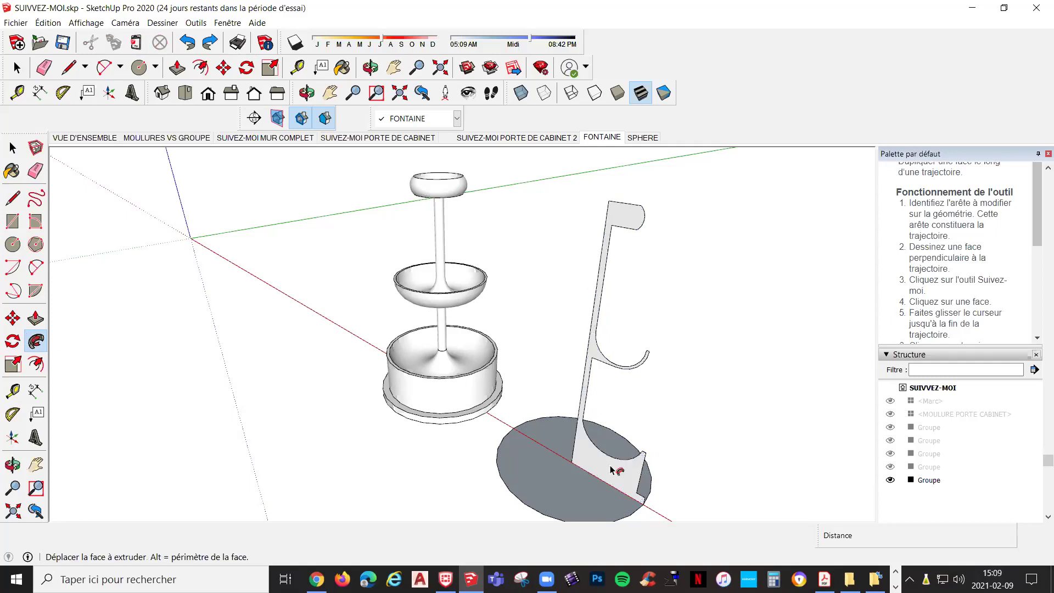
pyautogui.click(620, 480)
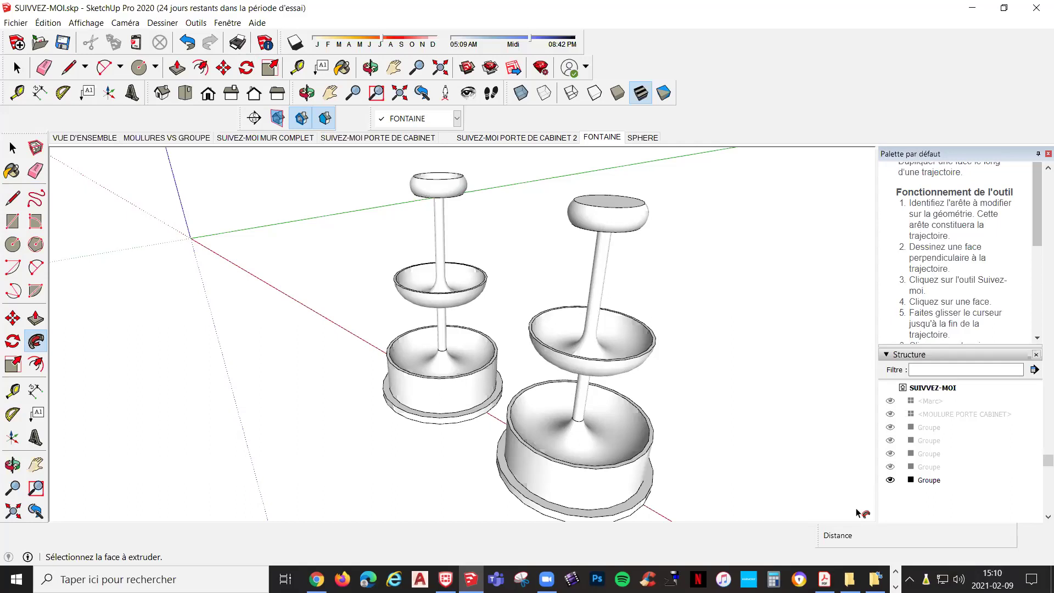
pyautogui.hotkey('ctrl', 'z')
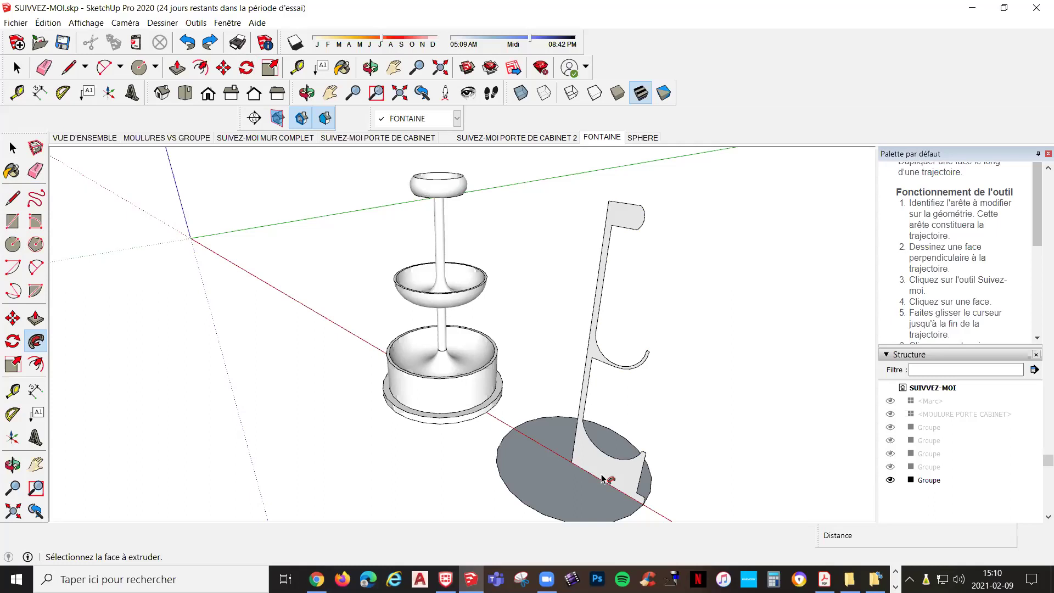
# In the SPHERE scene, sweep the vertical circle around the horizontal circle with Follow Me to form a sphere
pyautogui.click(649, 137)
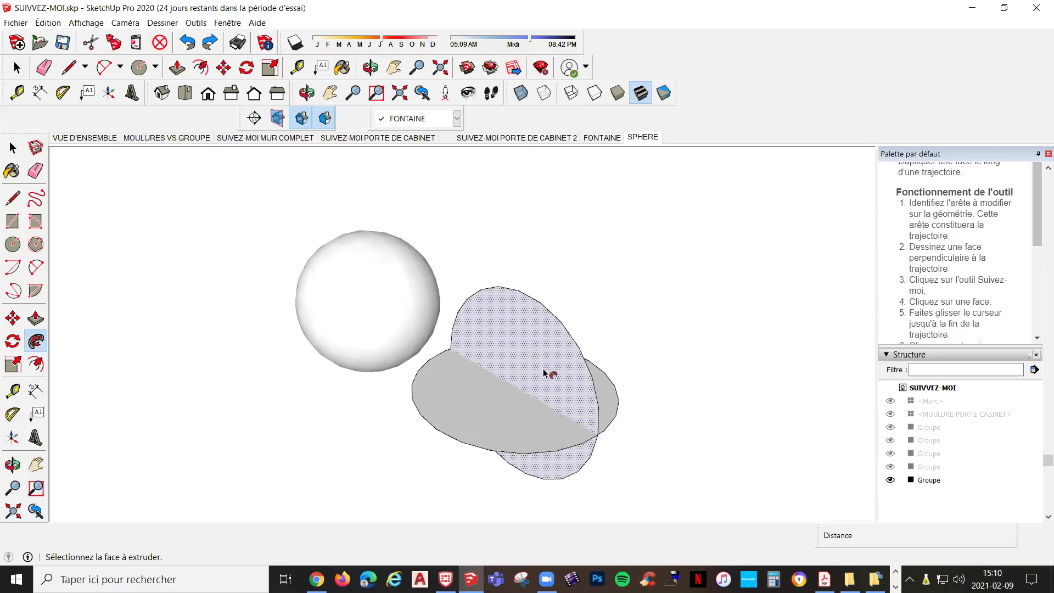
pyautogui.scroll(1, 548, 320)
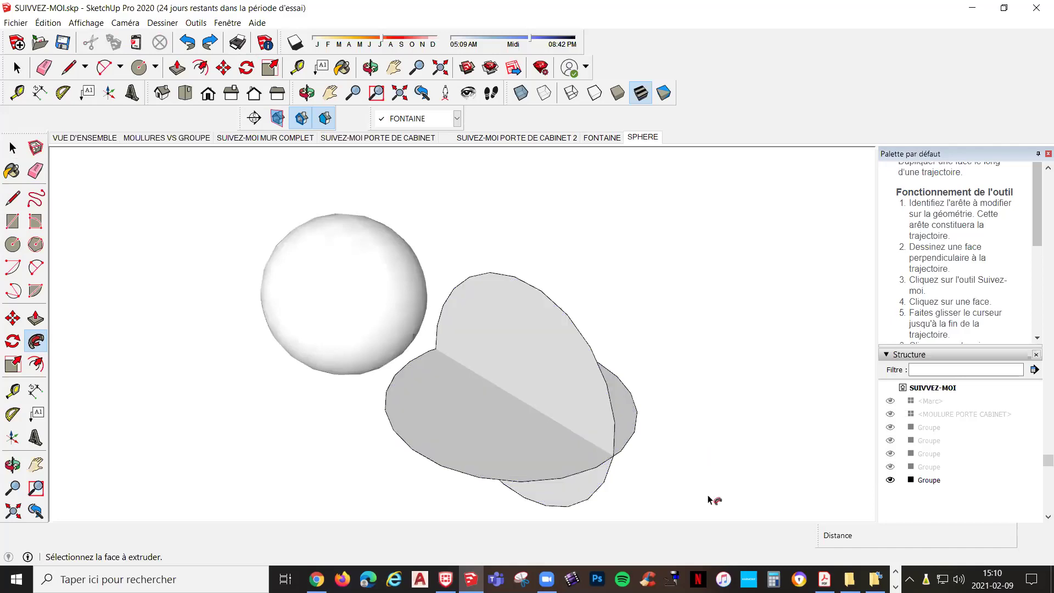
pyautogui.scroll(2, 667, 469)
pyautogui.scroll(-2, 666, 469)
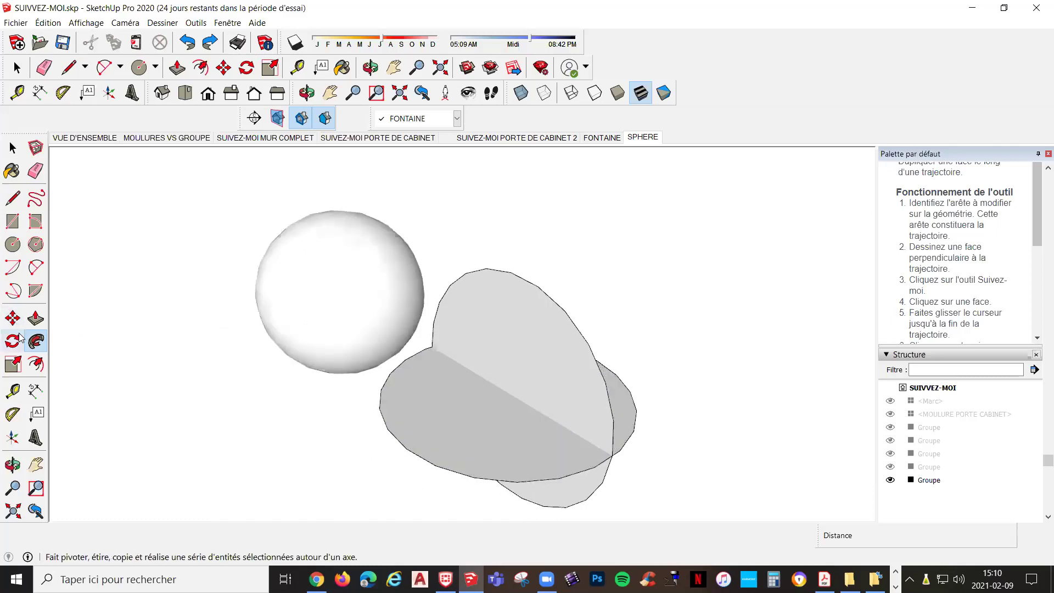
pyautogui.click(590, 397)
pyautogui.click(590, 479)
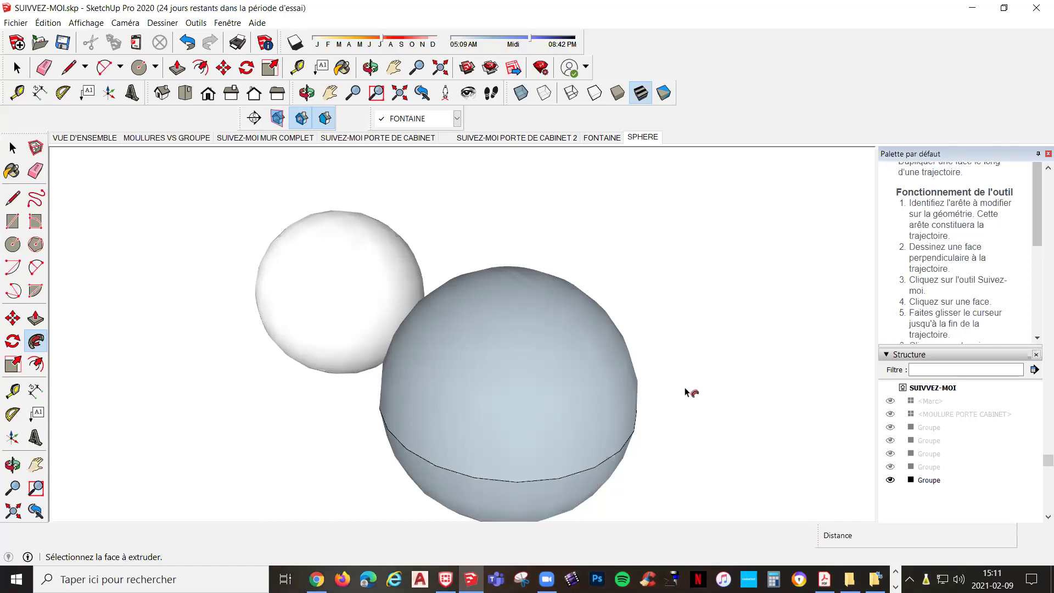
pyautogui.scroll(-5, 683, 397)
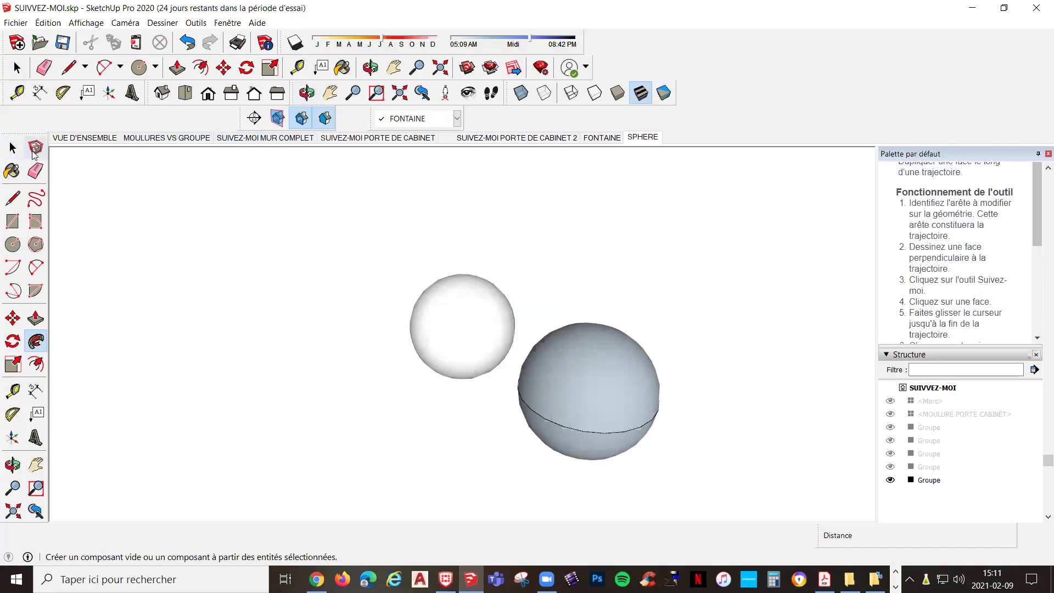
# Look at the MOULURES VS GROUPE scene and return to the VUE D'ENSEMBLE scene of the whole model
pyautogui.click(171, 137)
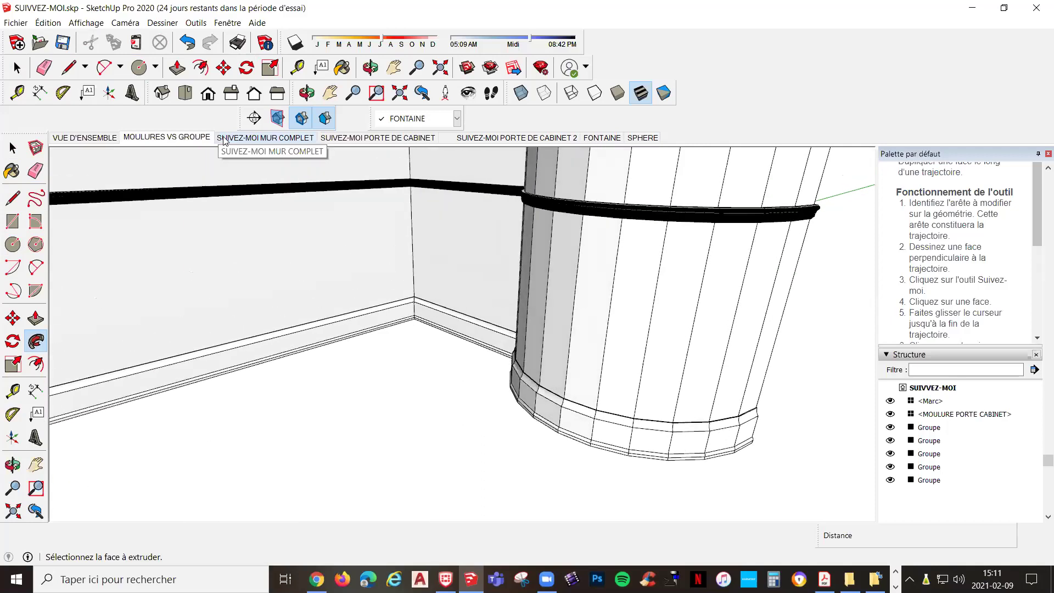
pyautogui.click(99, 138)
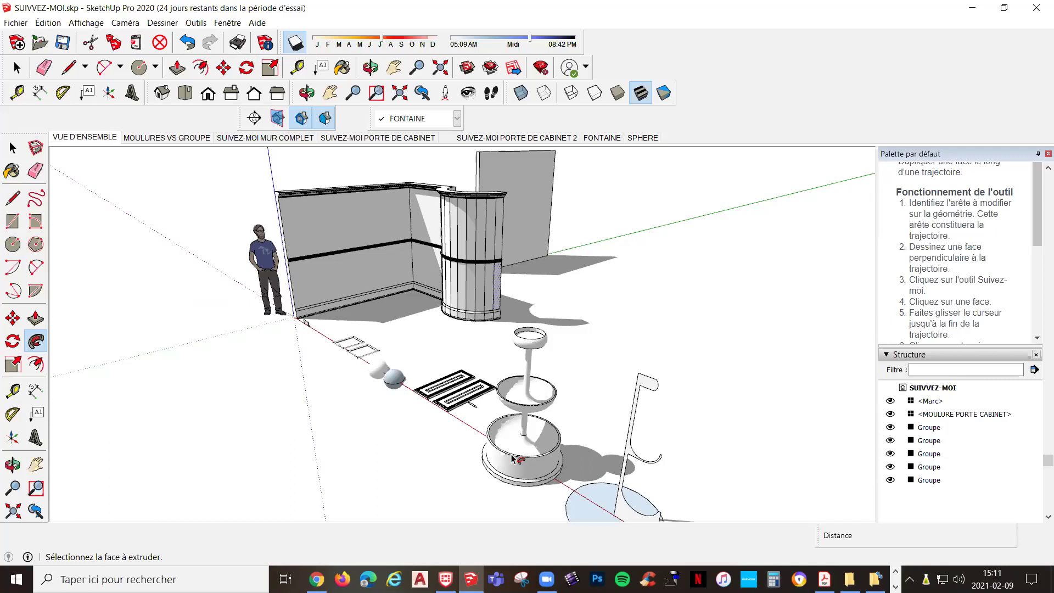
pyautogui.click(514, 458)
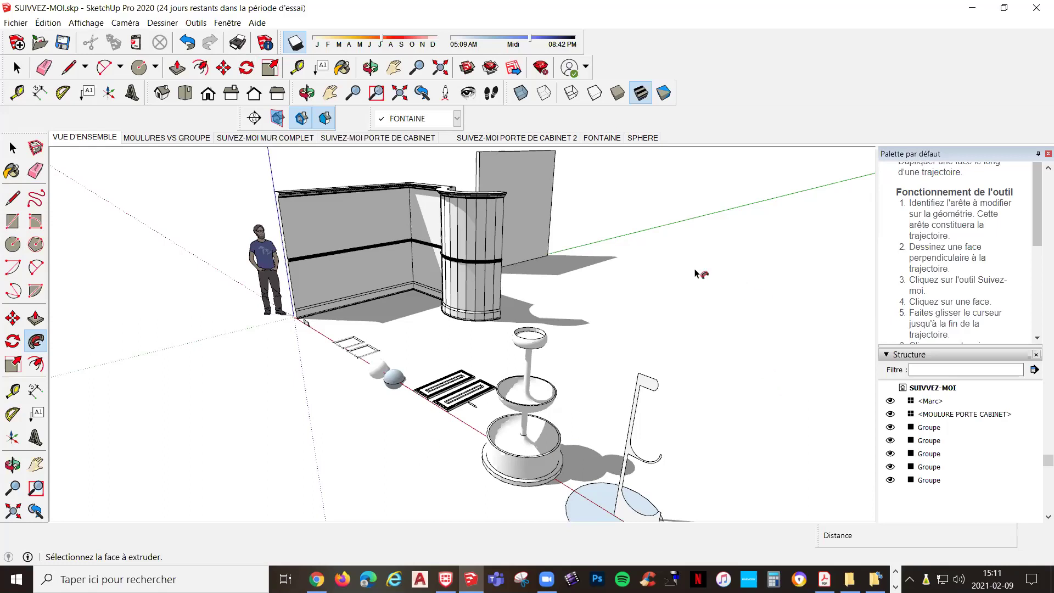
# Open MUR À REPRODUIRE.skp from the exercices cours 3 folder without saving the changes to SUIVVEZ-MOI.skp
pyautogui.click(23, 25)
pyautogui.click(242, 225)
pyautogui.click(23, 25)
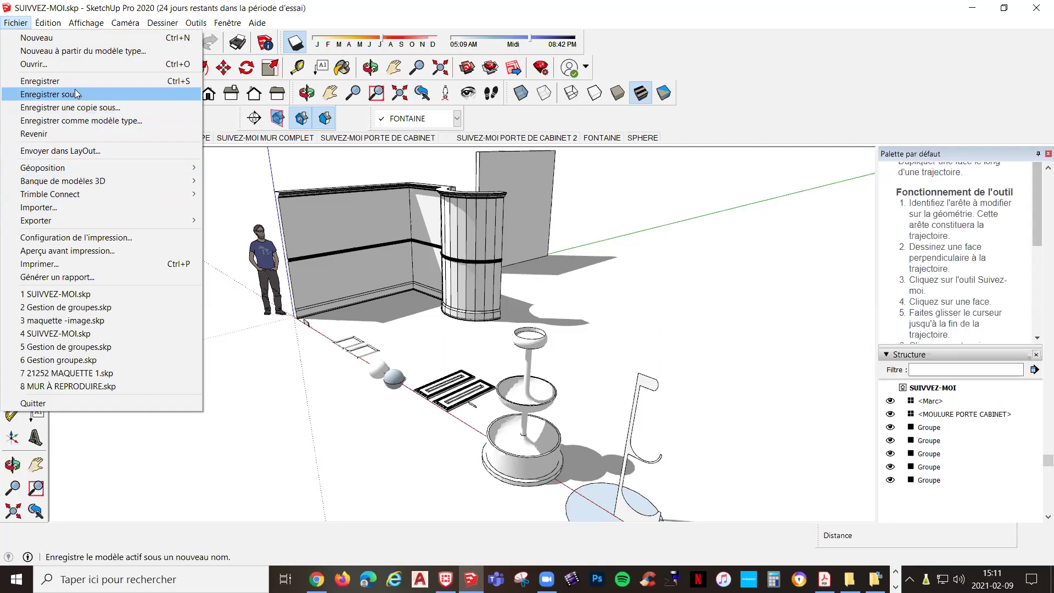
pyautogui.click(45, 64)
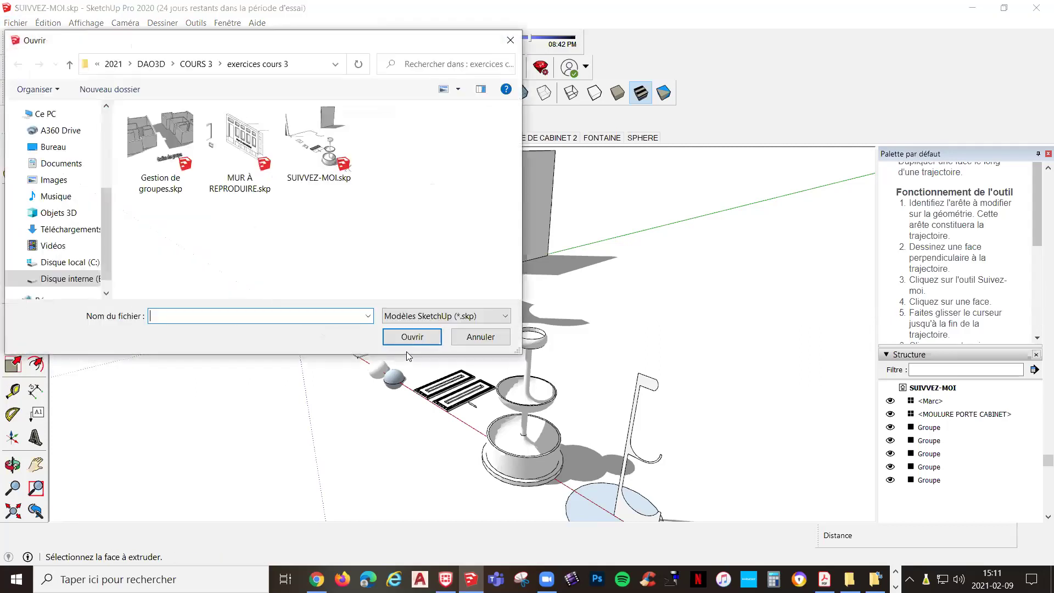
pyautogui.click(241, 148)
pyautogui.doubleClick(242, 148)
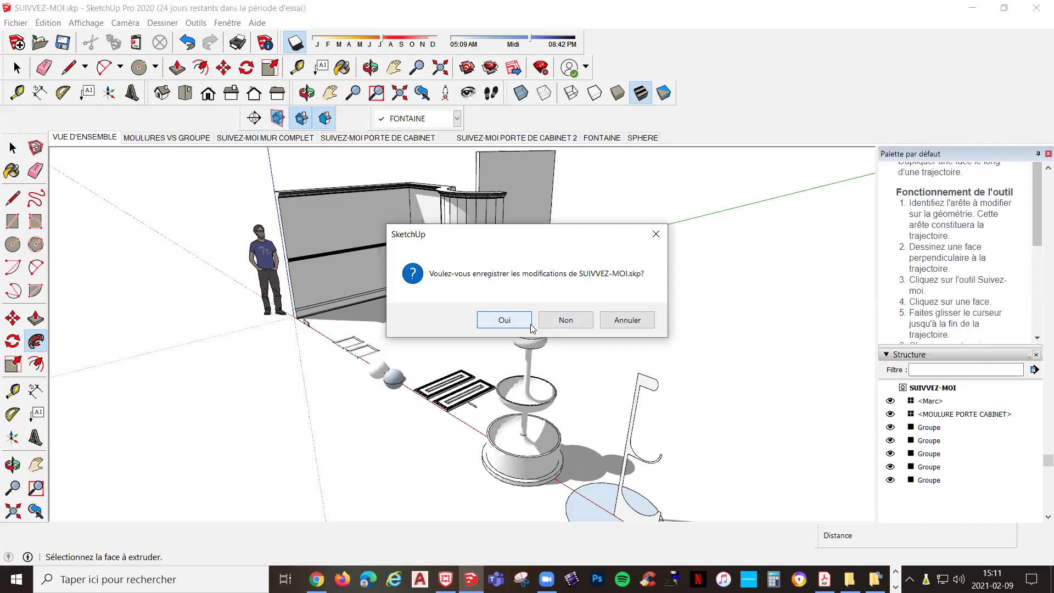
pyautogui.click(566, 320)
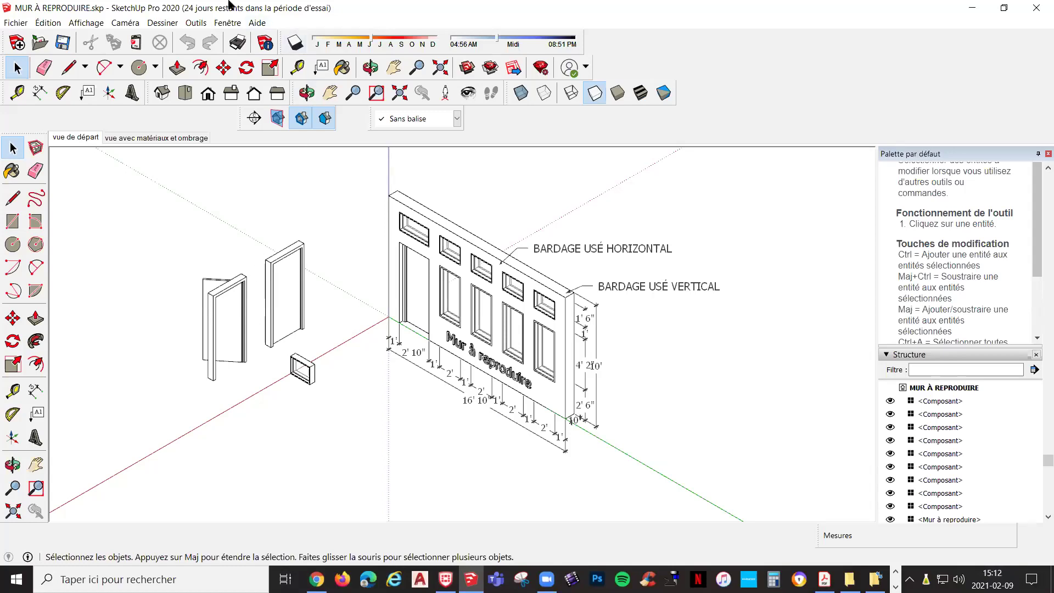
# Search the 3D Warehouse for "fenetre", look through the products found, and close the library
pyautogui.click(227, 24)
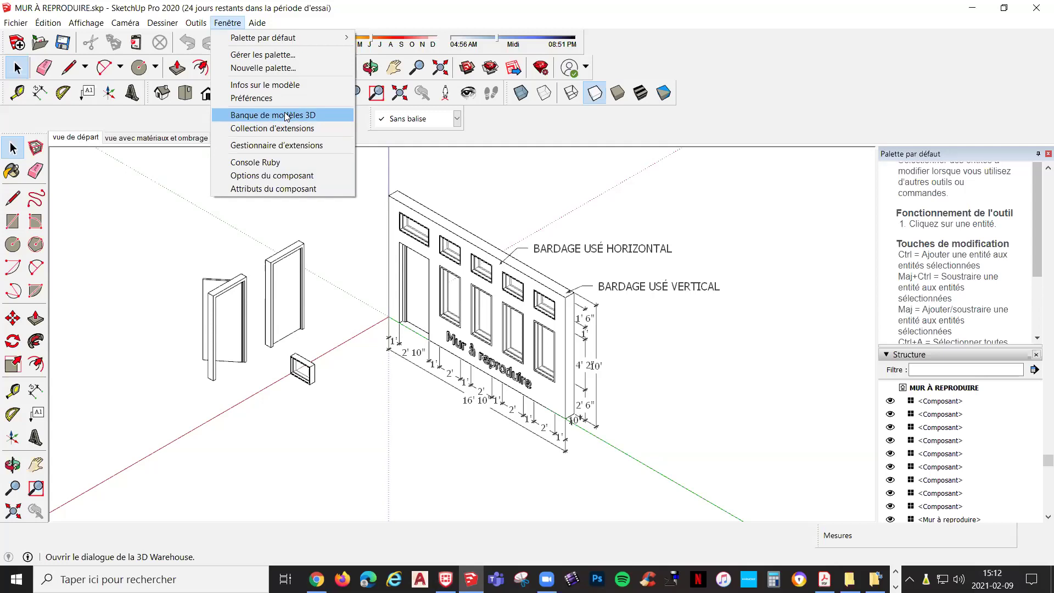
pyautogui.click(285, 115)
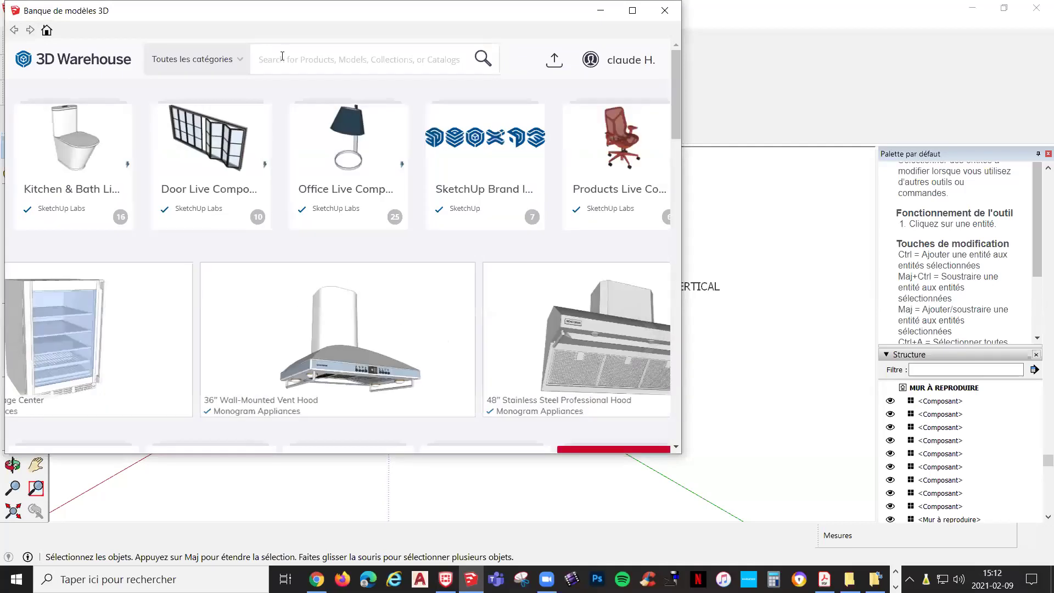
pyautogui.write('fenetre')
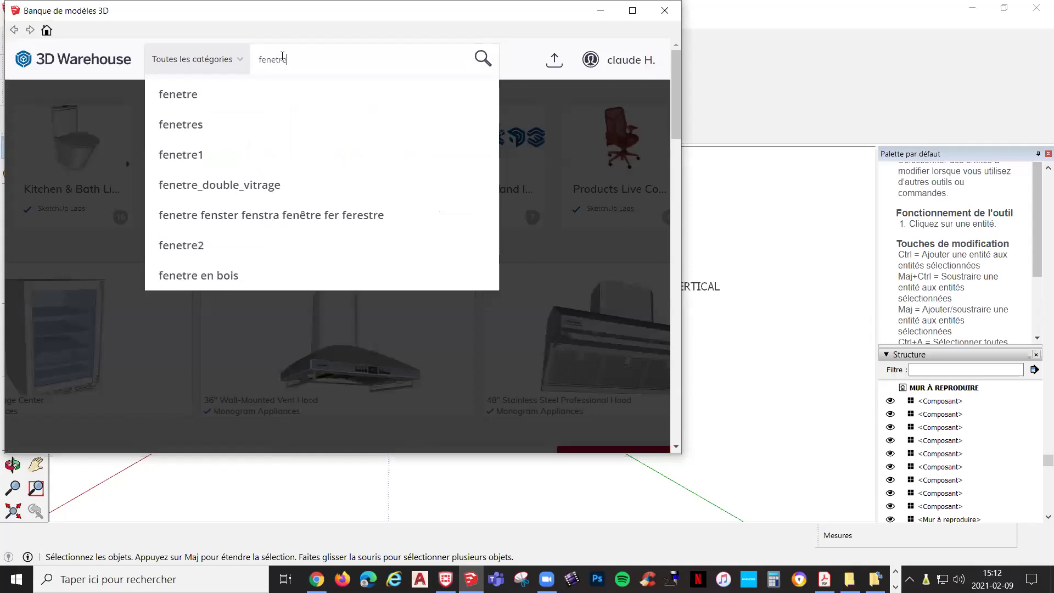
pyautogui.press('Return')
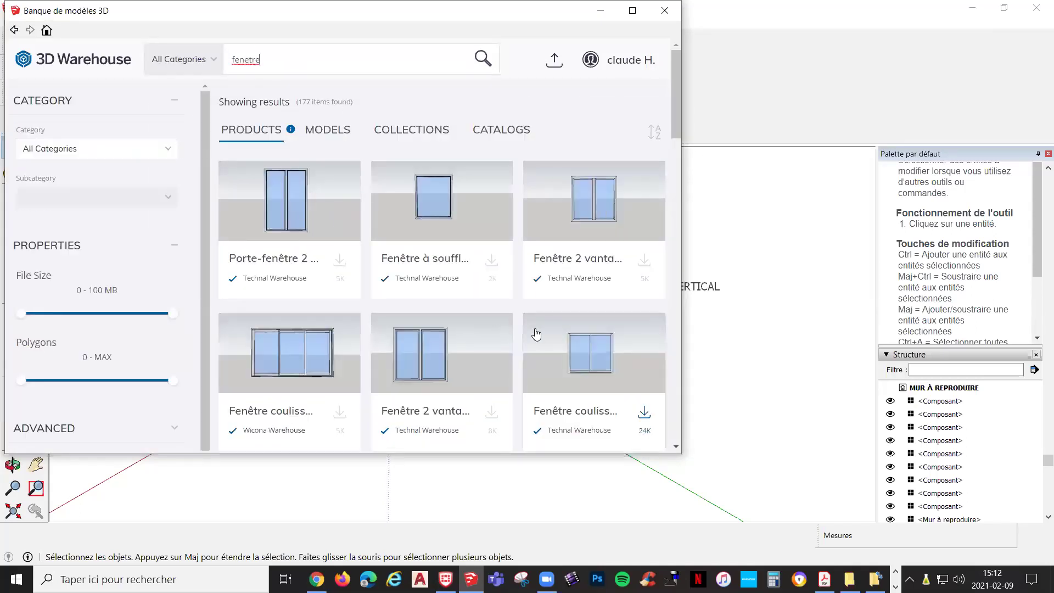
pyautogui.moveTo(677, 107); pyautogui.dragTo(684, 129)
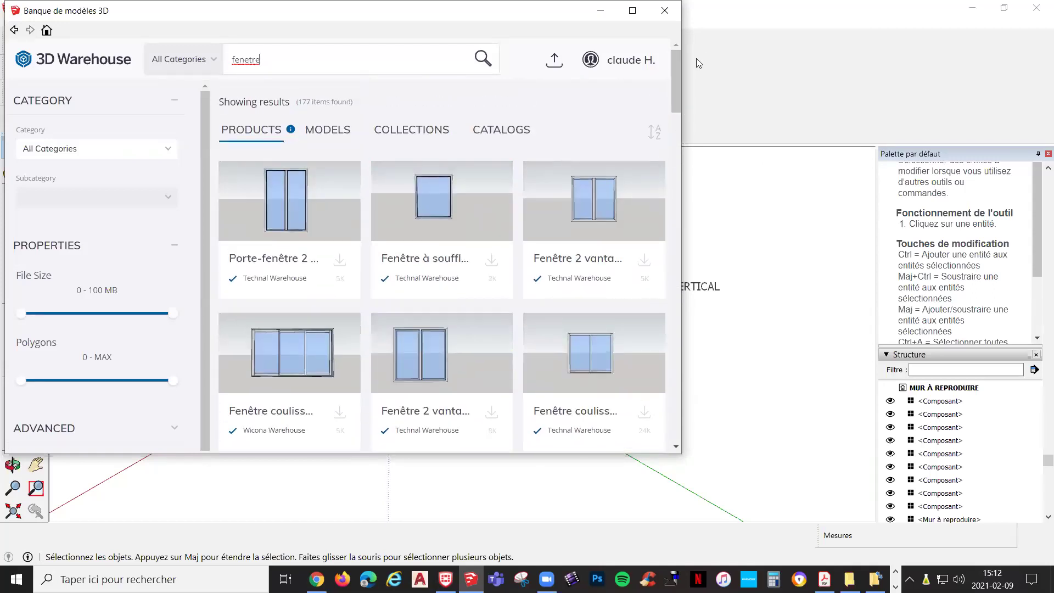
pyautogui.click(664, 11)
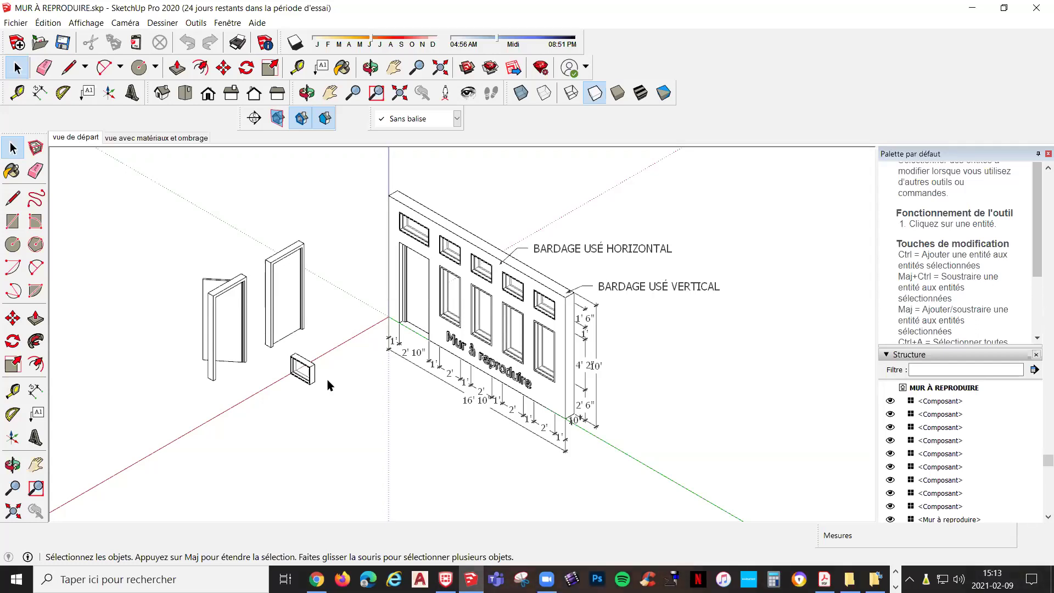
# View the "vue avec matériaux et ombrage" scene, return to "vue de départ" and delete the wall's small window above the door
pyautogui.click(179, 139)
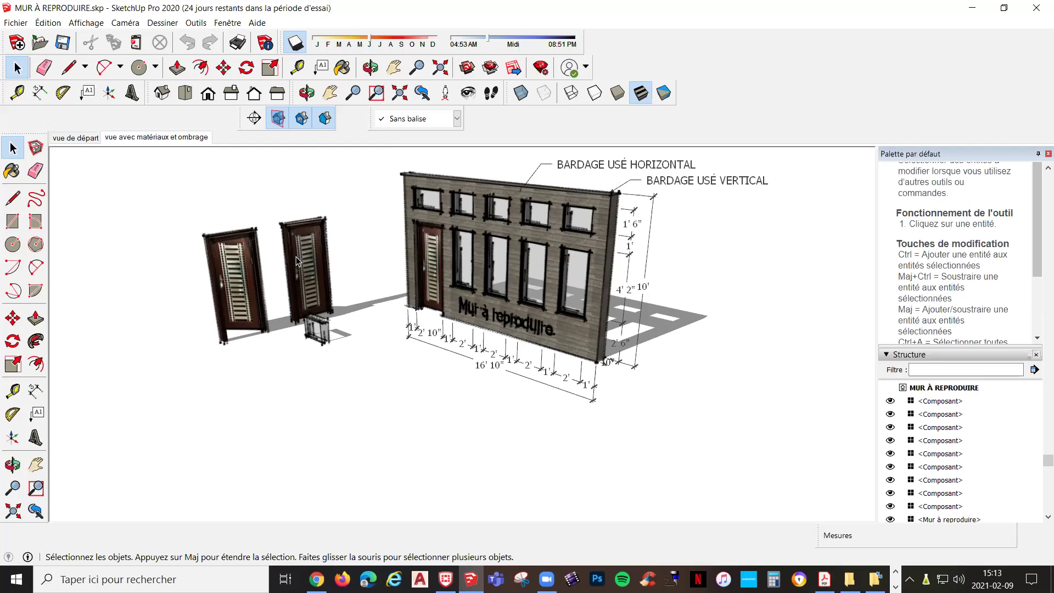
pyautogui.click(74, 137)
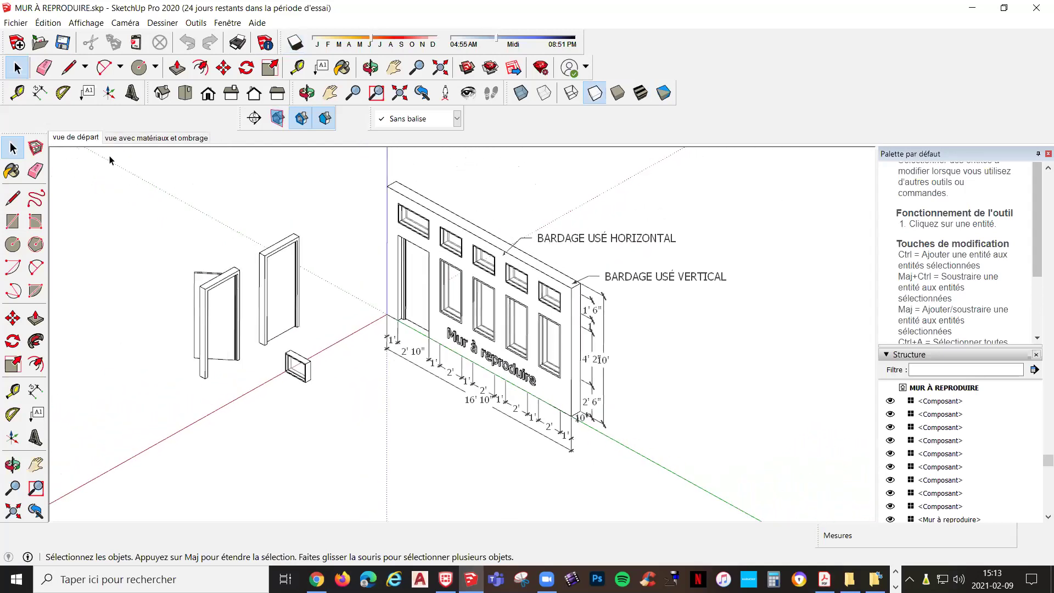
pyautogui.click(416, 237)
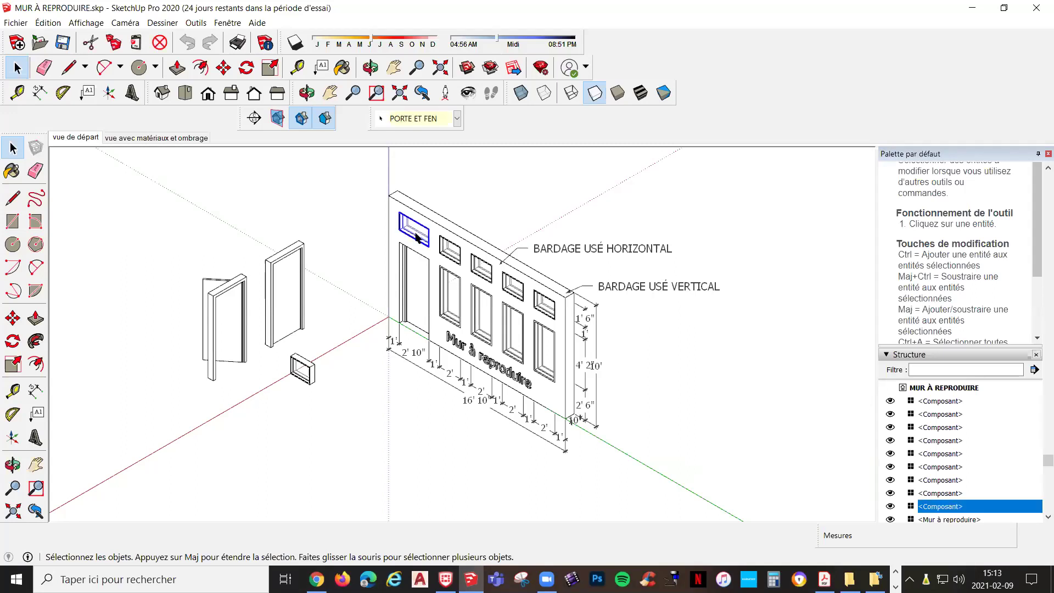
pyautogui.press('Delete')
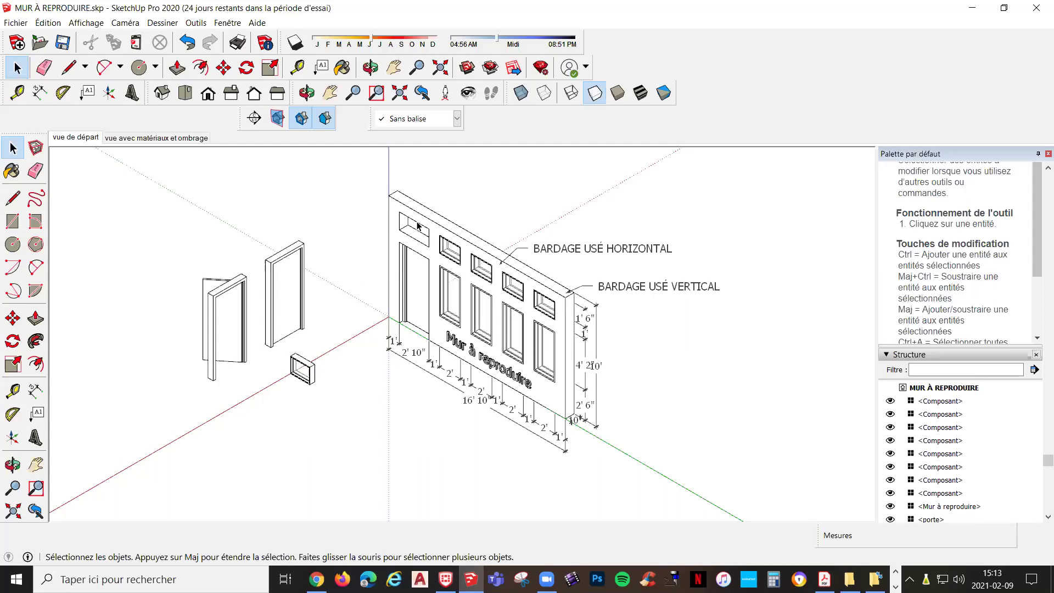
# Copy the free-standing small window with Move into the empty opening above the door, aligning it with a corner of the opening
pyautogui.click(308, 370)
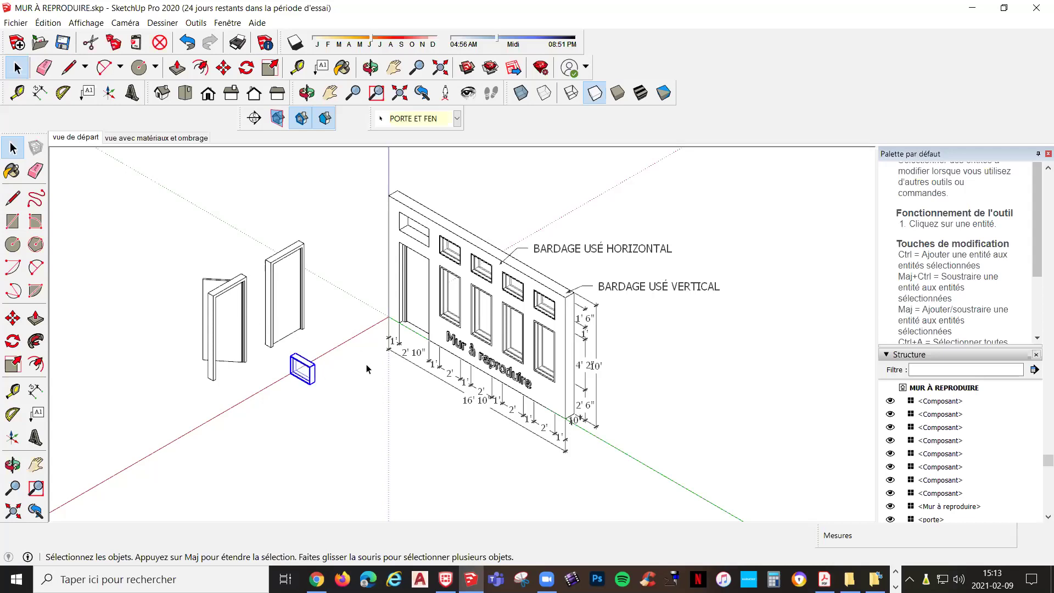
pyautogui.click(222, 64)
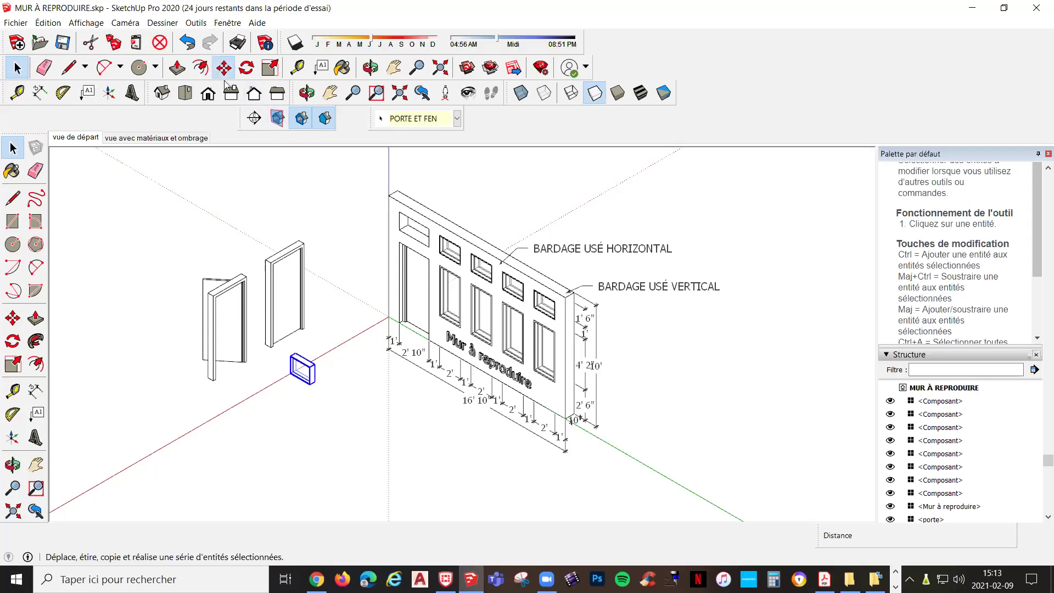
pyautogui.click(288, 377)
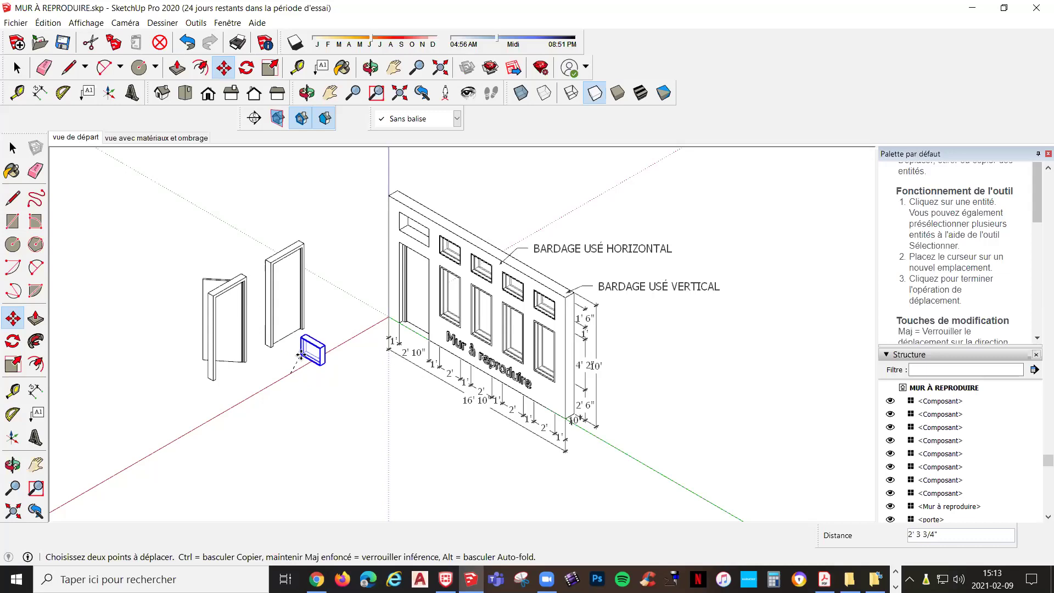
pyautogui.press('ctrl')
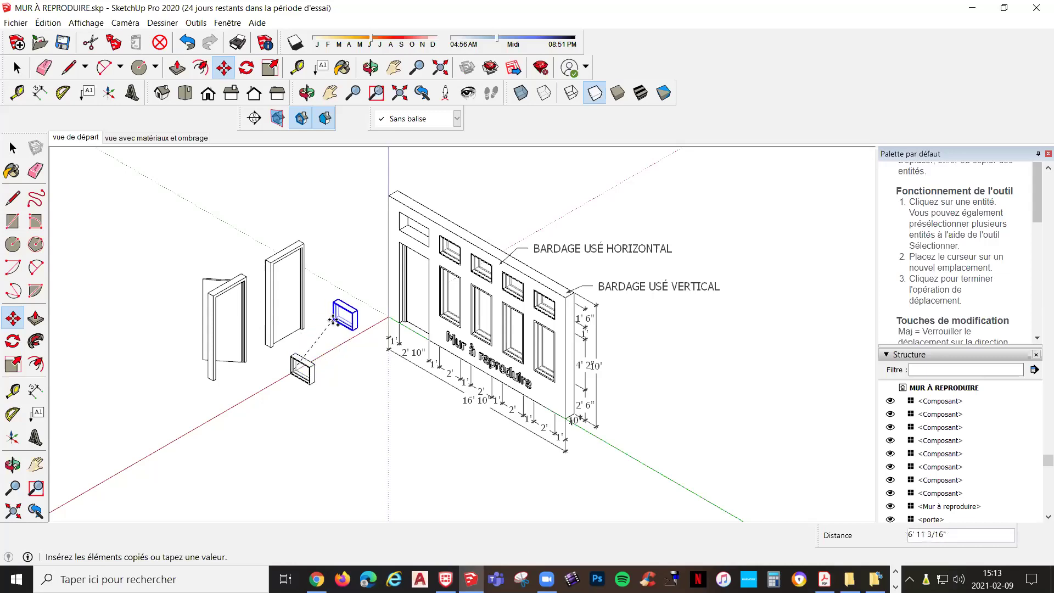
pyautogui.scroll(2, 385, 263)
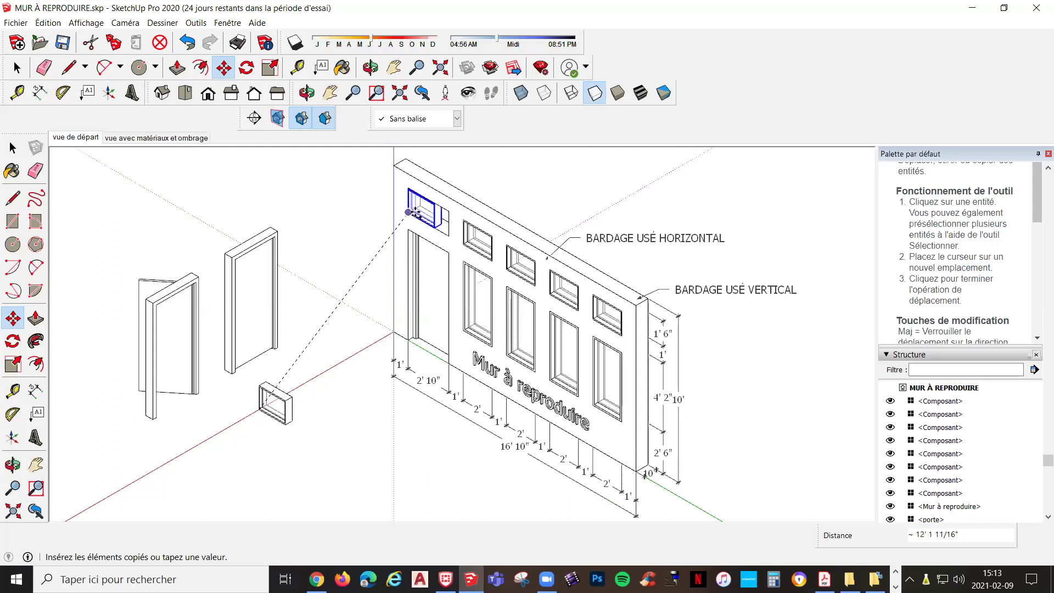
pyautogui.click(416, 213)
# Scale the window copy to fill the opening above the door, about 1.54 times wider and 1.04 times taller
pyautogui.scroll(2, 428, 233)
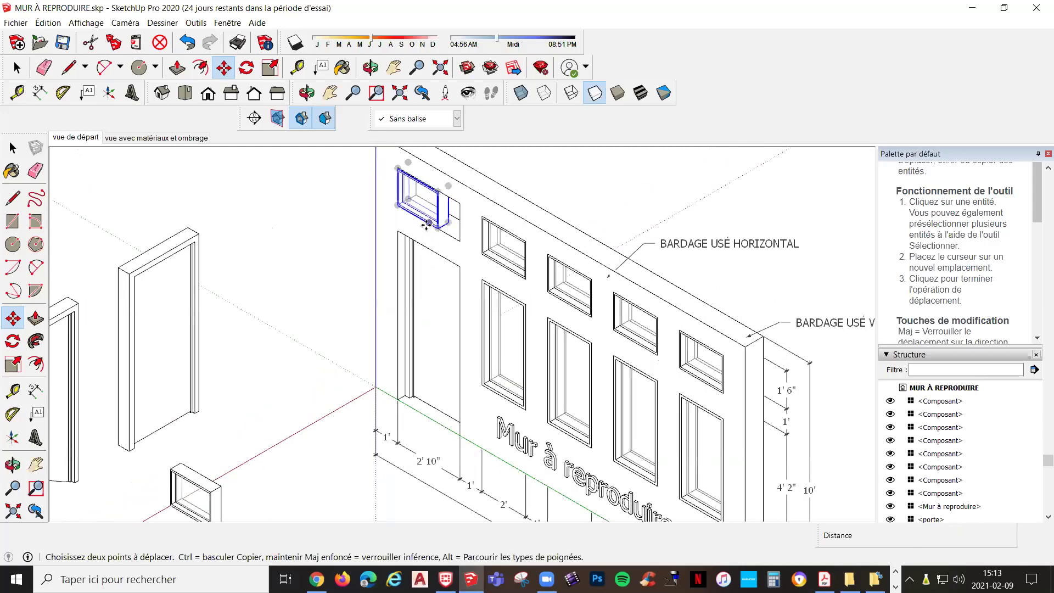
pyautogui.scroll(2, 428, 224)
pyautogui.moveTo(428, 250); pyautogui.dragTo(426, 280, button='middle')
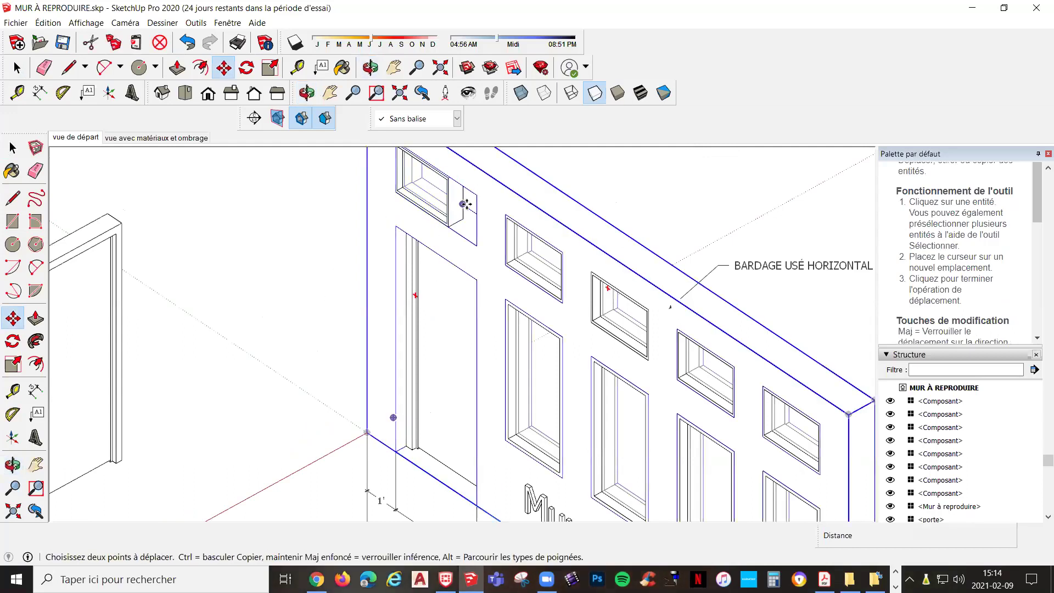
pyautogui.moveTo(555, 203); pyautogui.dragTo(478, 177, button='middle')
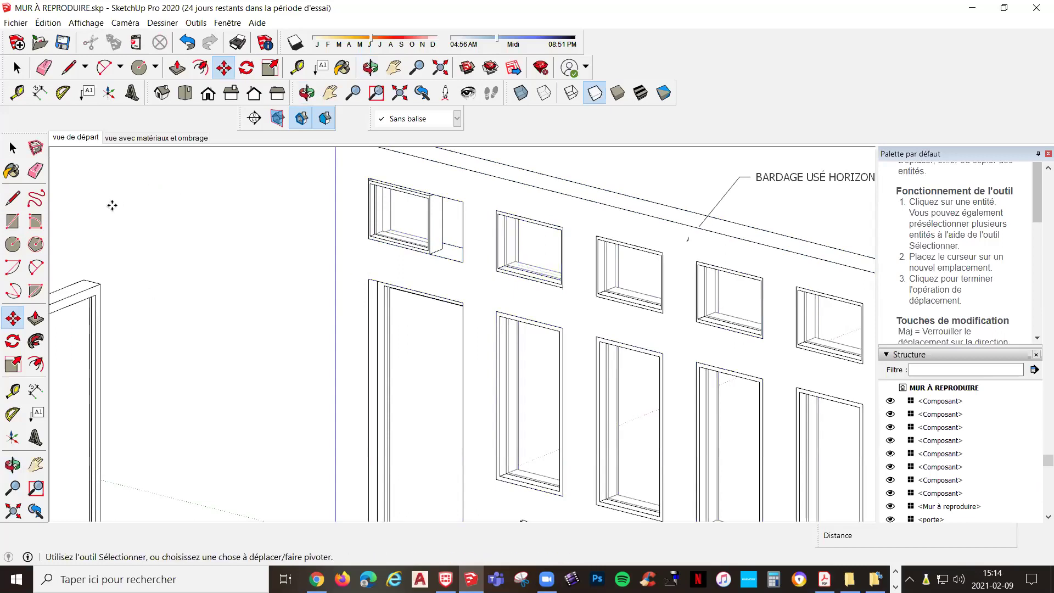
pyautogui.press('space')
pyautogui.click(430, 217)
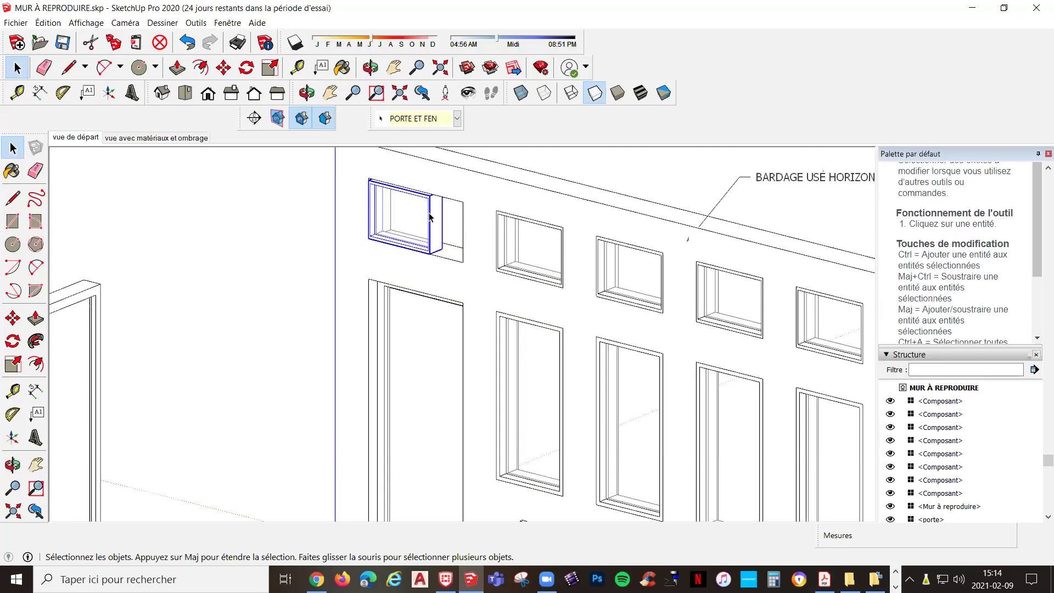
pyautogui.click(277, 69)
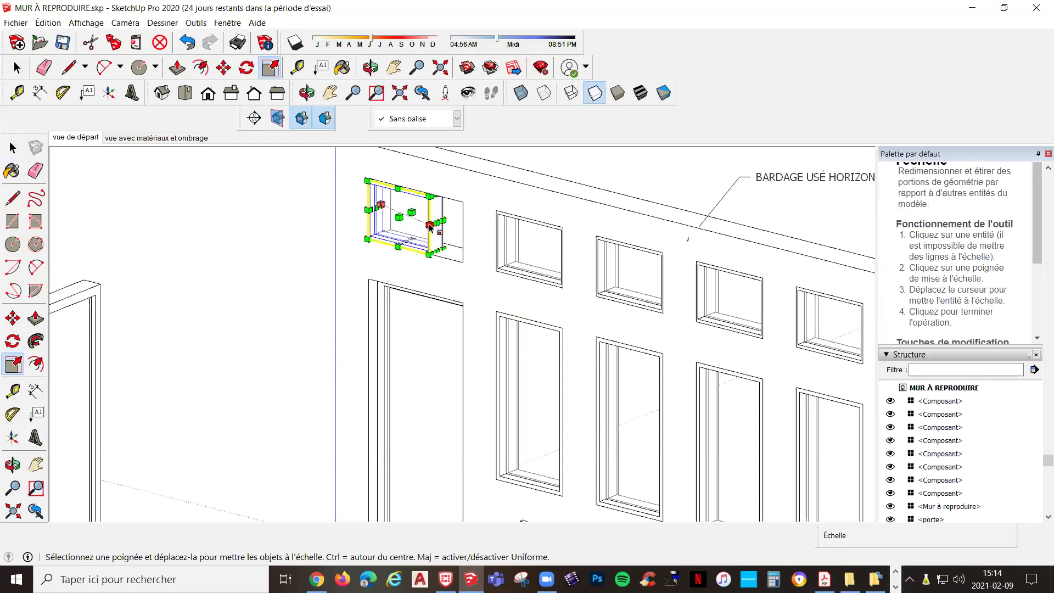
pyautogui.moveTo(437, 225); pyautogui.dragTo(468, 237)
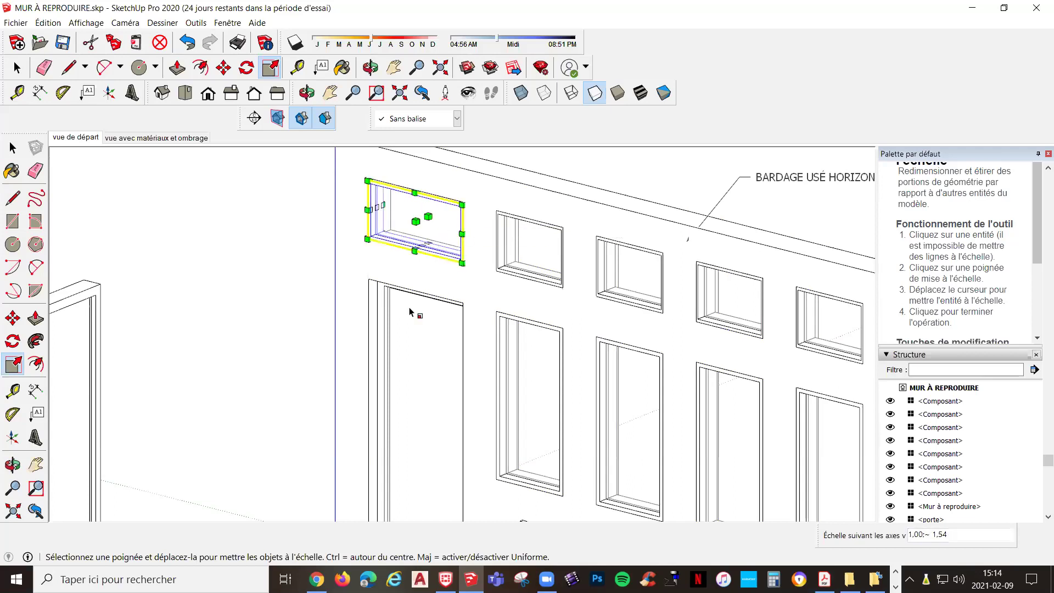
pyautogui.moveTo(412, 193); pyautogui.dragTo(416, 190)
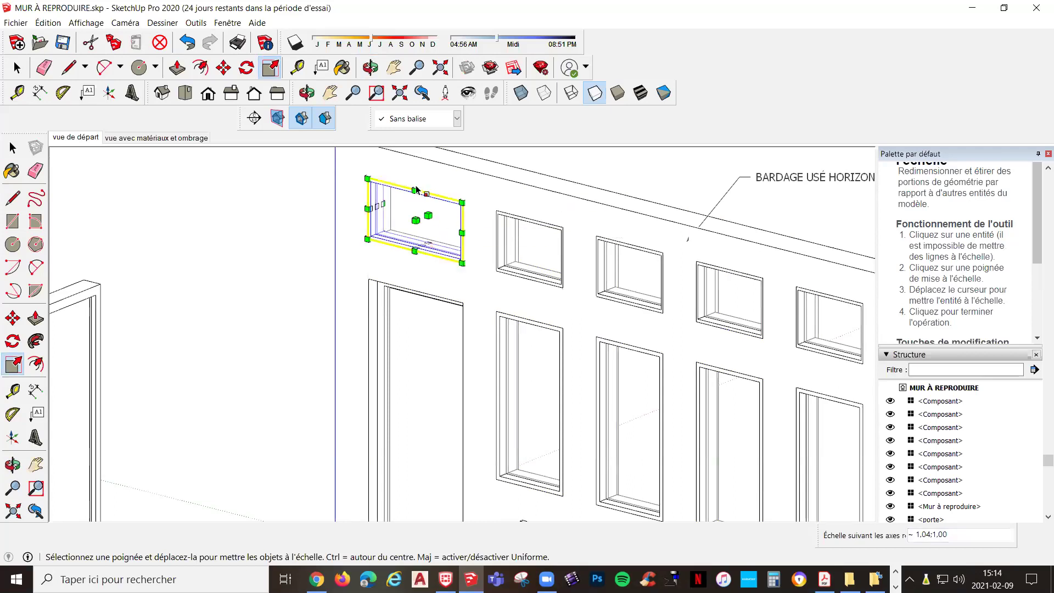
pyautogui.click(436, 265)
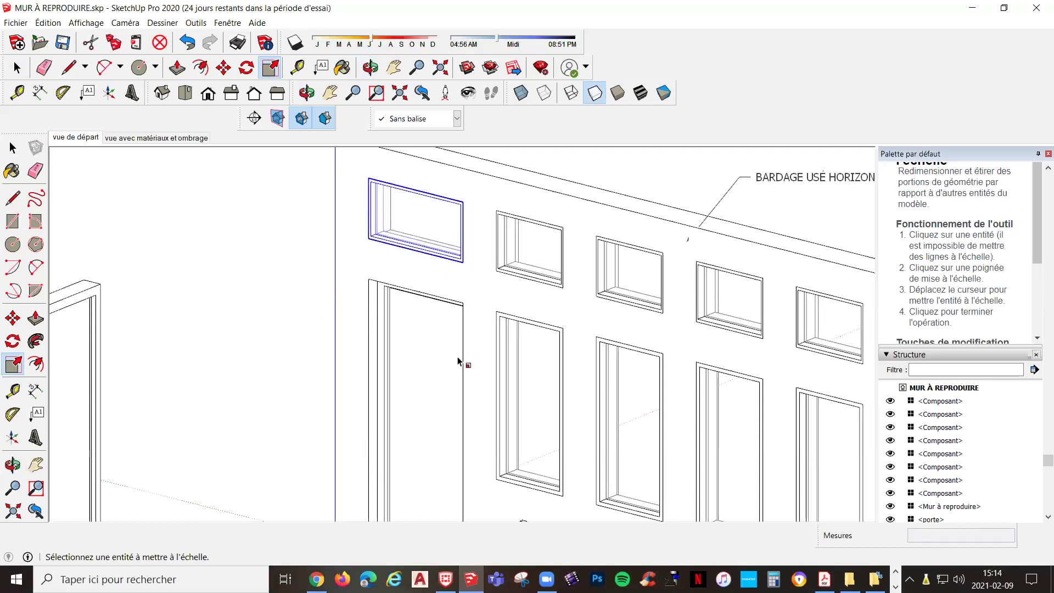
# Scale the depth of the window above the door by about 1.76 so it reaches the back face of the wall
pyautogui.moveTo(489, 264); pyautogui.dragTo(120, 304, button='middle')
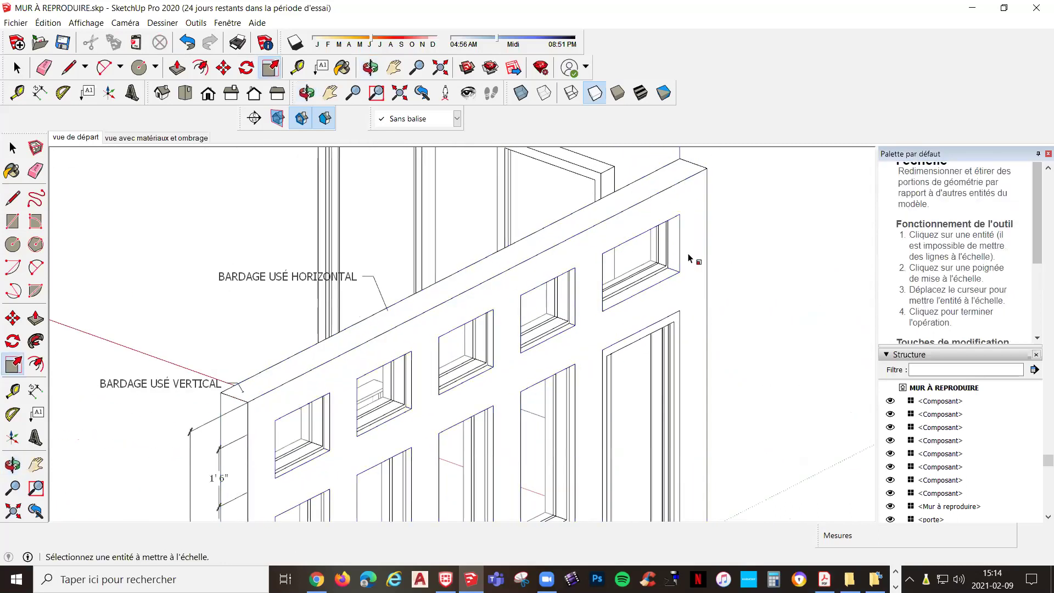
pyautogui.scroll(5, 690, 261)
pyautogui.click(637, 301)
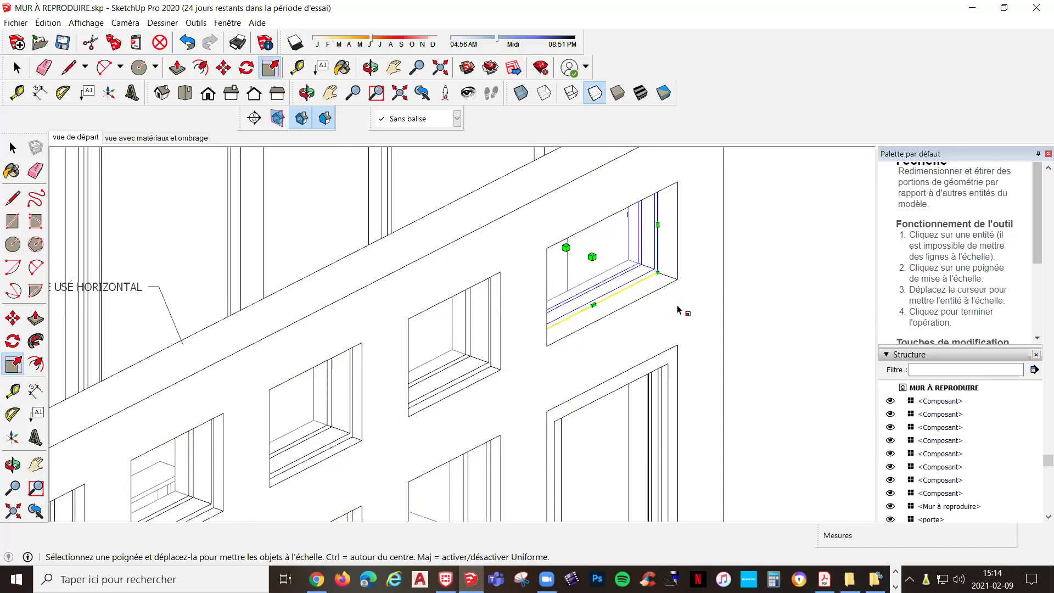
pyautogui.click(593, 305)
pyautogui.click(603, 319)
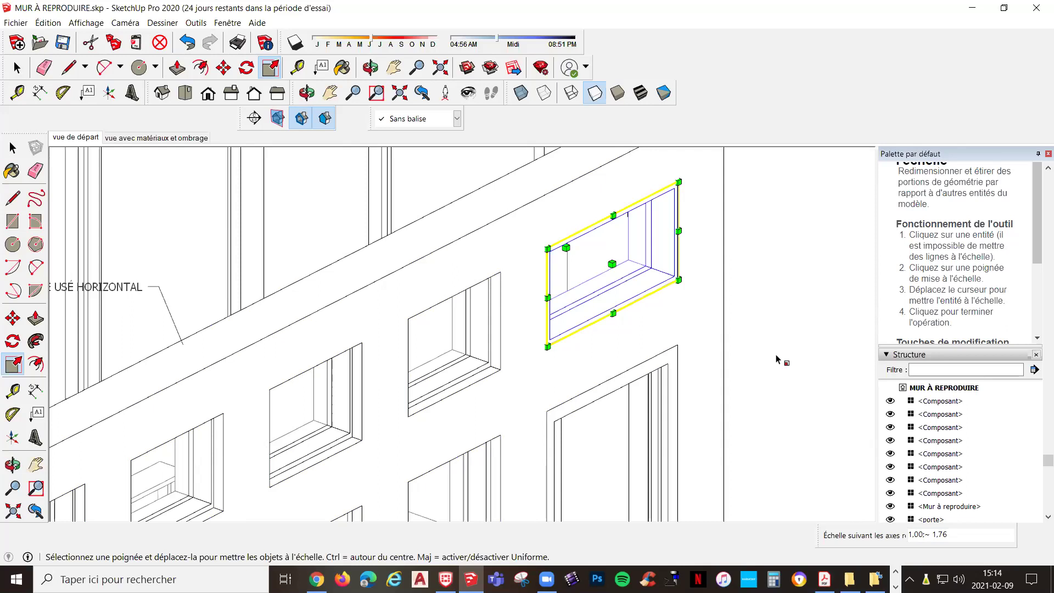
pyautogui.moveTo(677, 419); pyautogui.dragTo(744, 430, button='middle')
pyautogui.press('s')
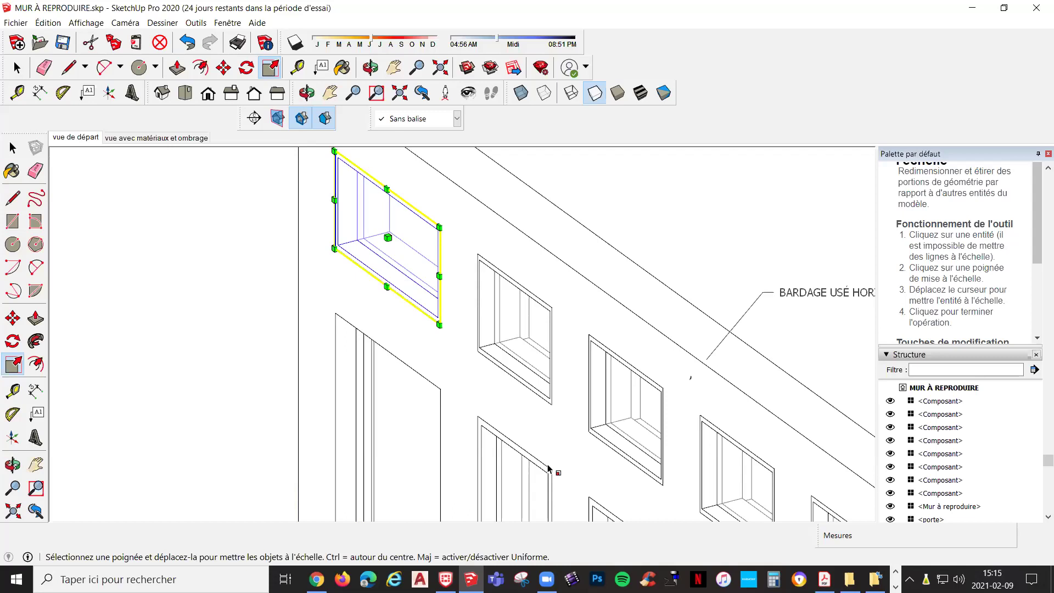
pyautogui.scroll(-3, 544, 467)
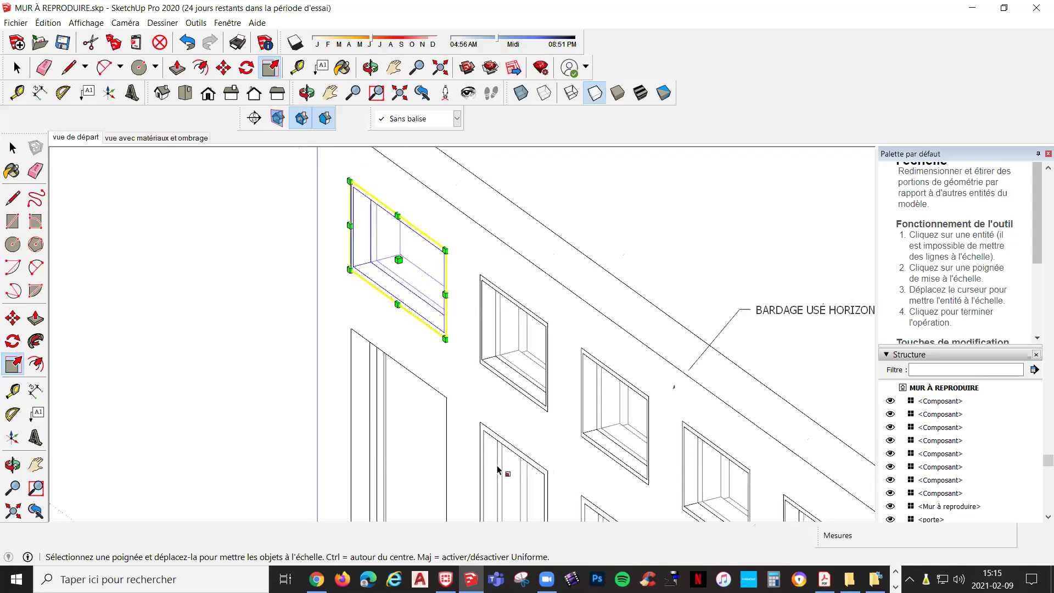
pyautogui.click(479, 459)
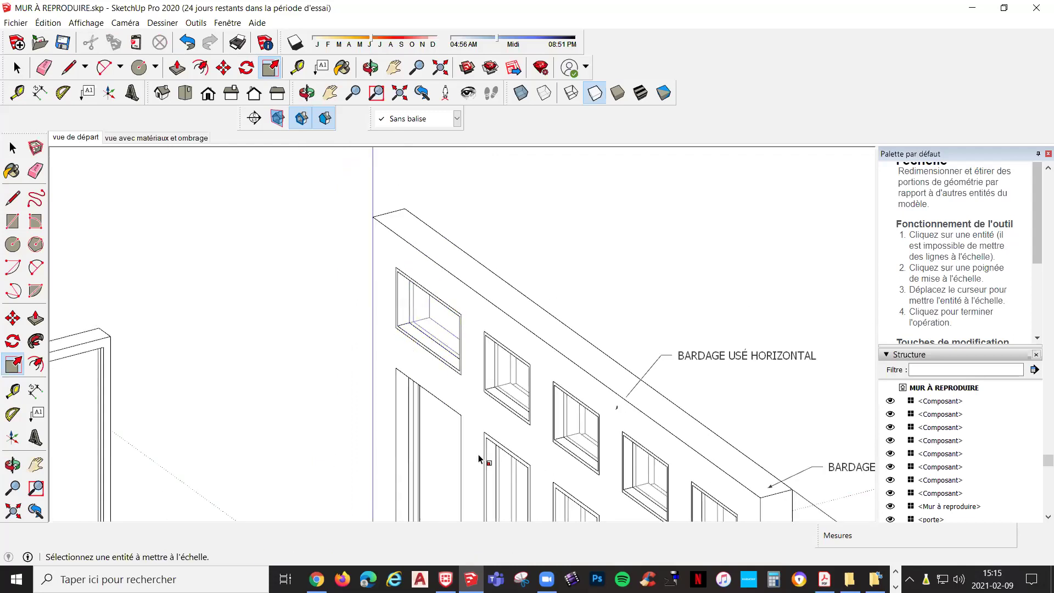
# Explode the component that groups the two free-standing door frames into separate objects
pyautogui.scroll(-1, 480, 459)
pyautogui.scroll(-1, 431, 437)
pyautogui.moveTo(438, 443); pyautogui.dragTo(600, 273, button='middle')
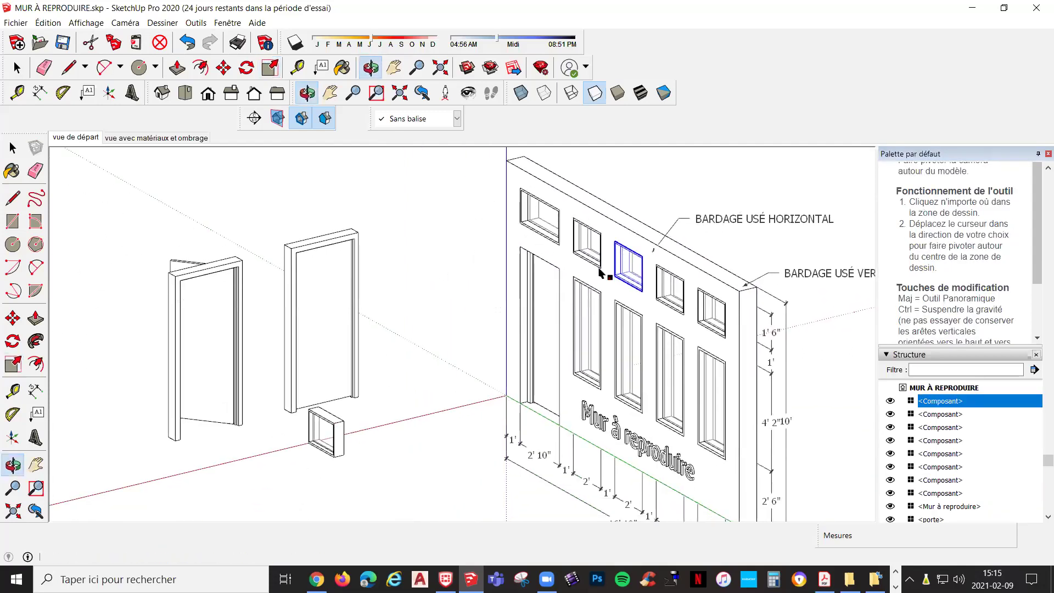
pyautogui.click(328, 350)
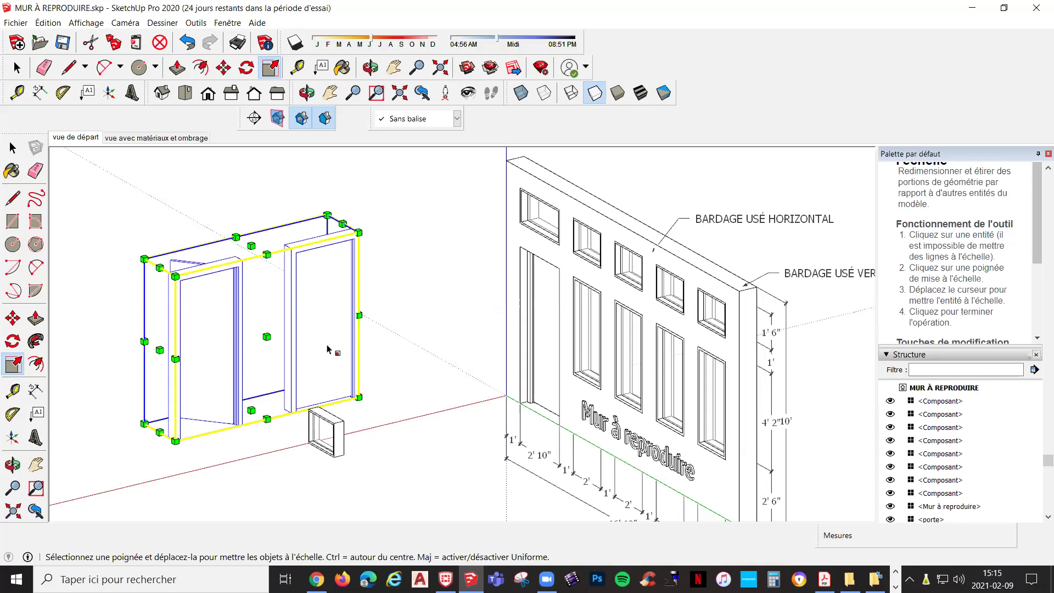
pyautogui.rightClick(310, 342)
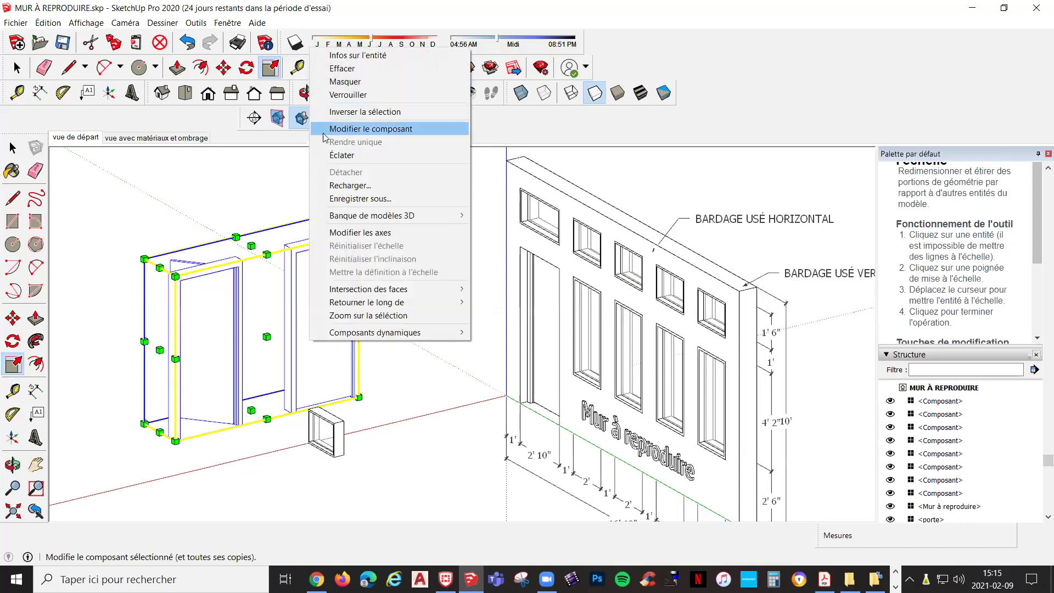
pyautogui.click(336, 156)
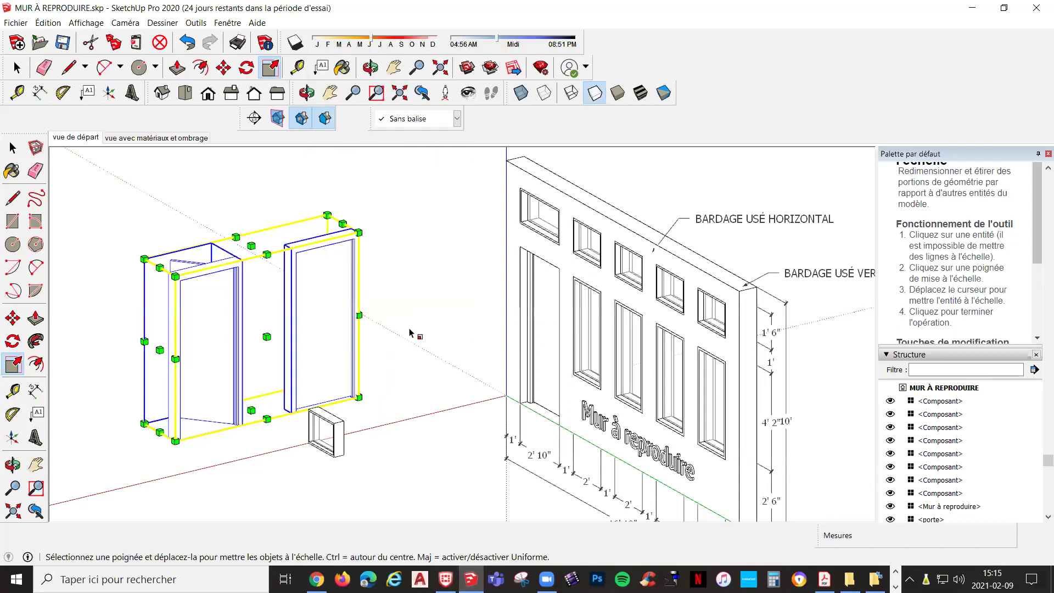
pyautogui.click(258, 309)
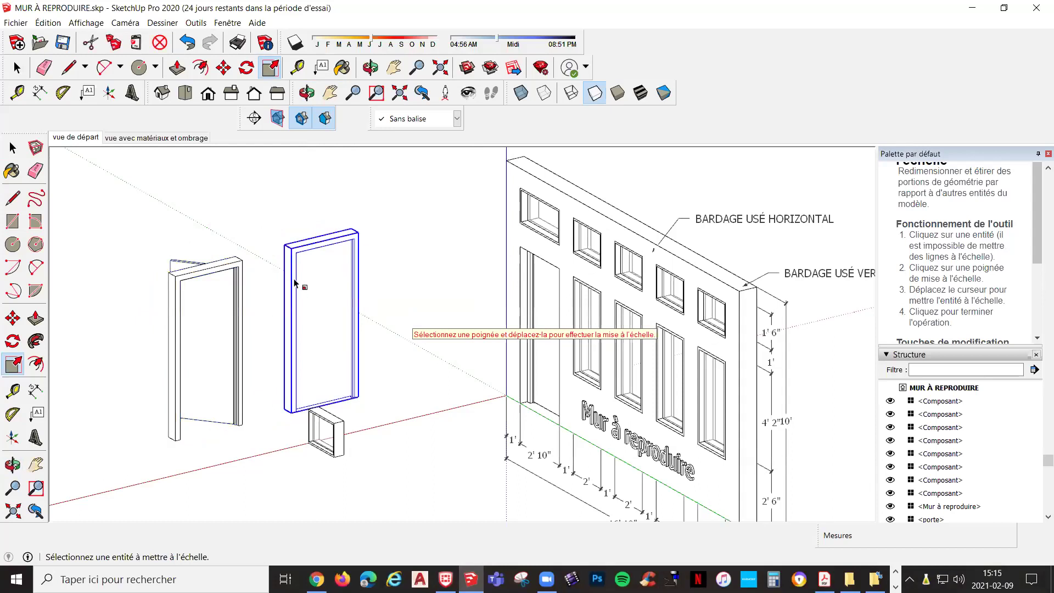
# Try scaling the free-standing frame nearest the wall to a taller and wider size, and undo both changes
pyautogui.click(315, 338)
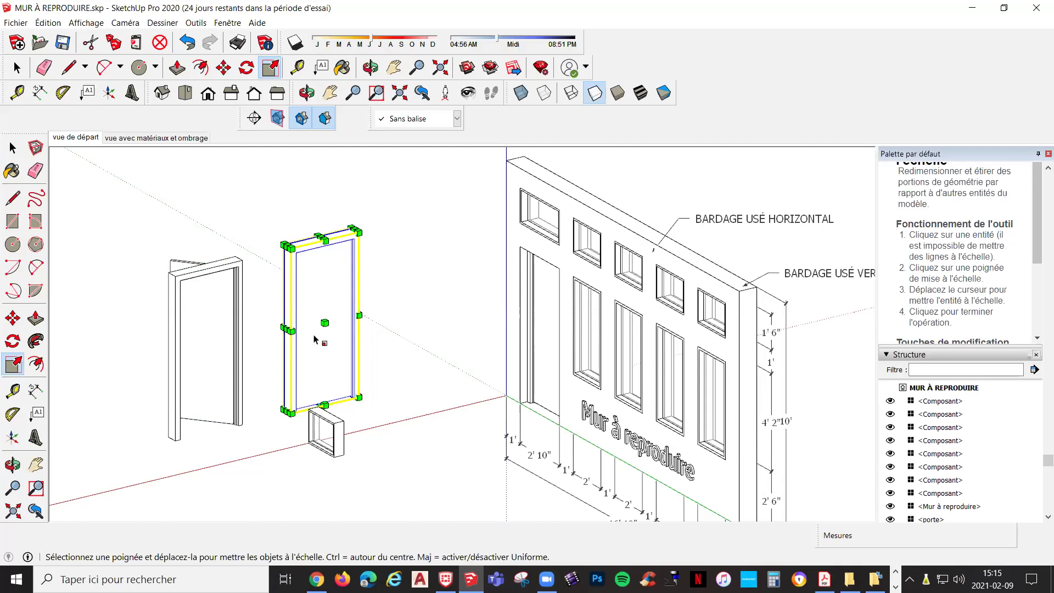
pyautogui.moveTo(330, 242); pyautogui.dragTo(328, 201)
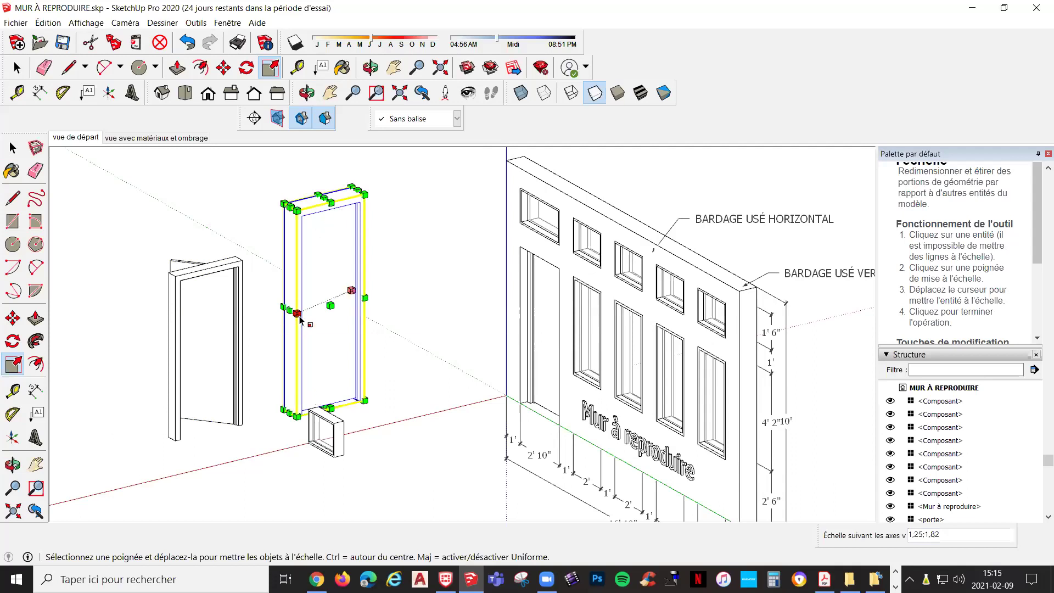
pyautogui.moveTo(297, 314); pyautogui.dragTo(265, 317)
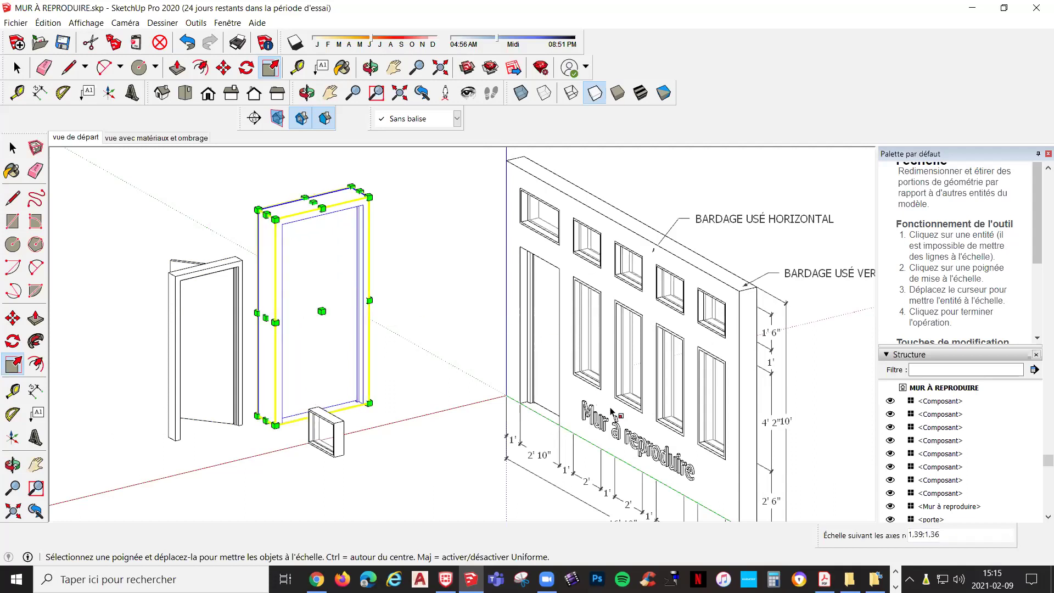
pyautogui.hotkey('ctrl', 'z')
pyautogui.hotkey('ctrl', 'z')
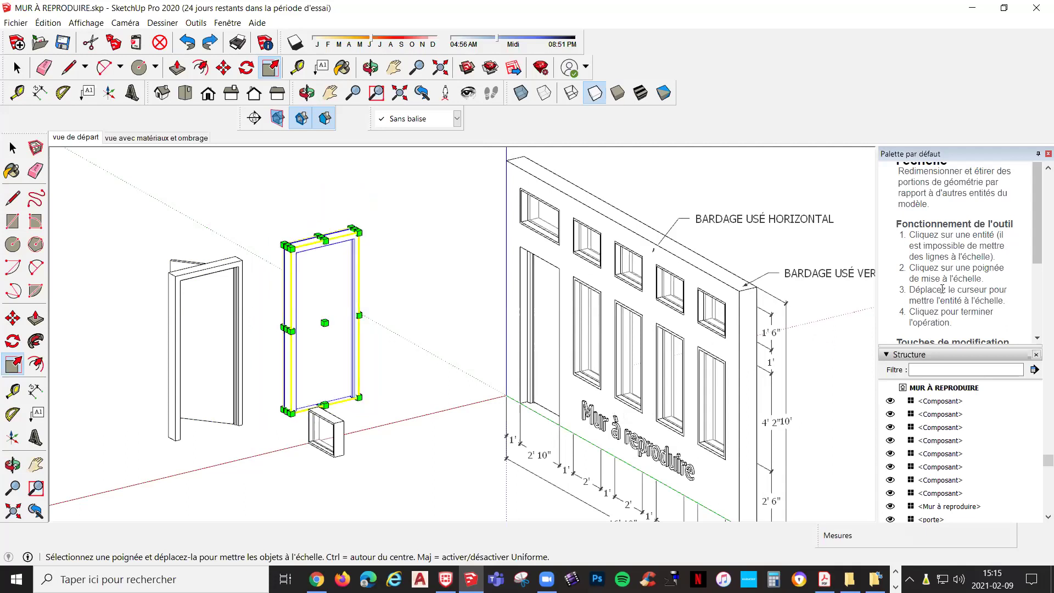
pyautogui.scroll(-1, 811, 371)
pyautogui.scroll(-2, 727, 441)
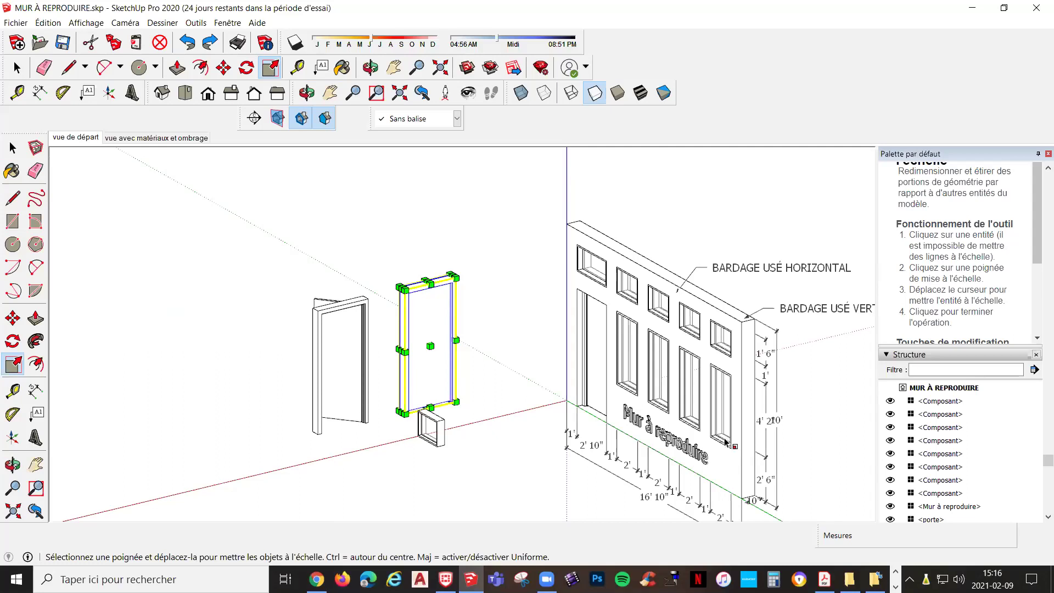
pyautogui.scroll(-1, 597, 443)
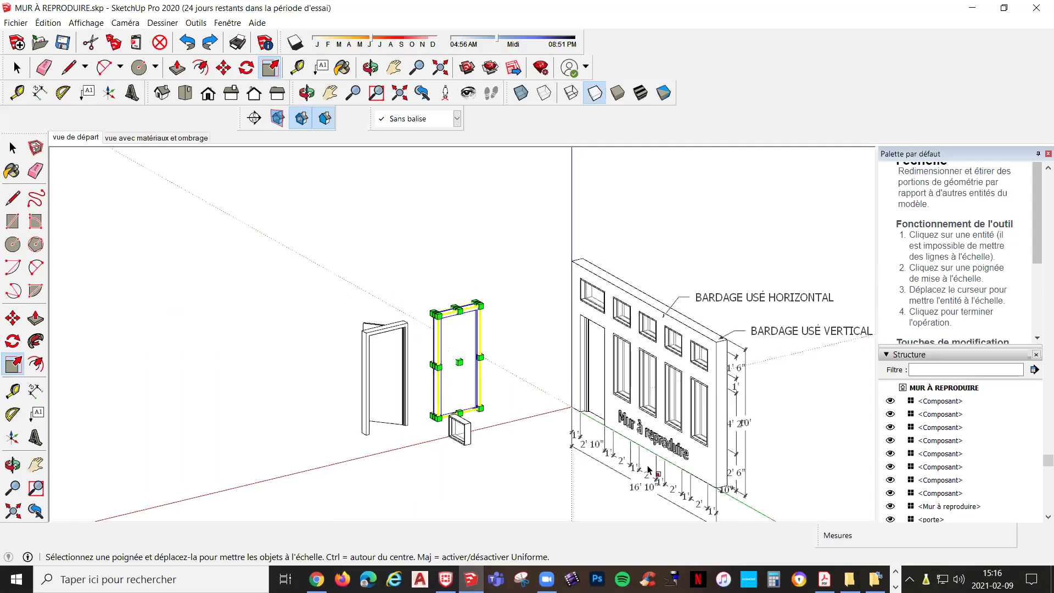
pyautogui.moveTo(708, 470); pyautogui.dragTo(785, 502, button='middle')
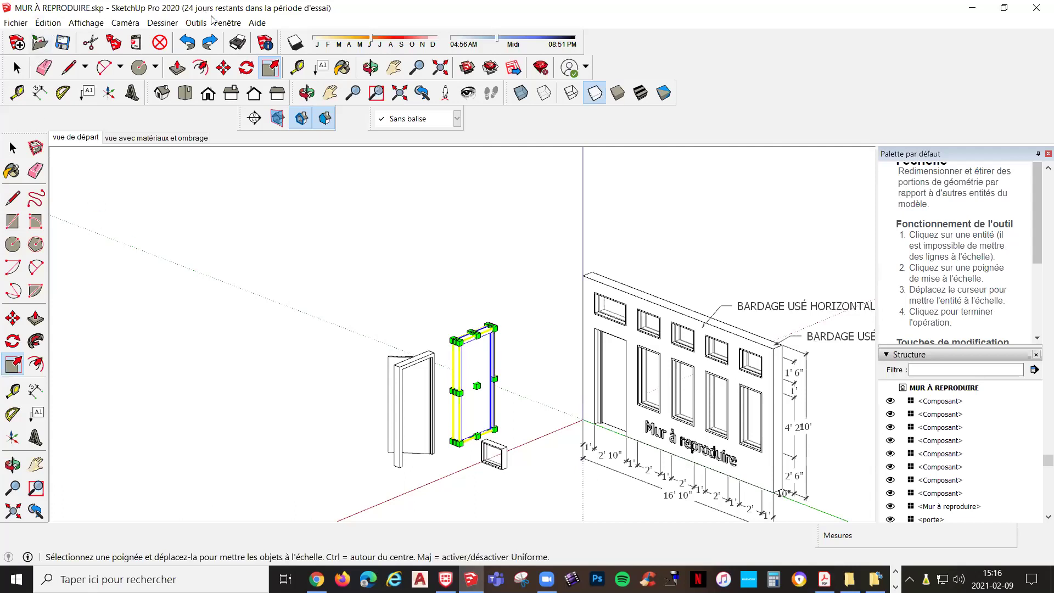
# Open the 3D Warehouse on the "fenetre" search and display the list of search categories
pyautogui.click(227, 22)
pyautogui.click(274, 114)
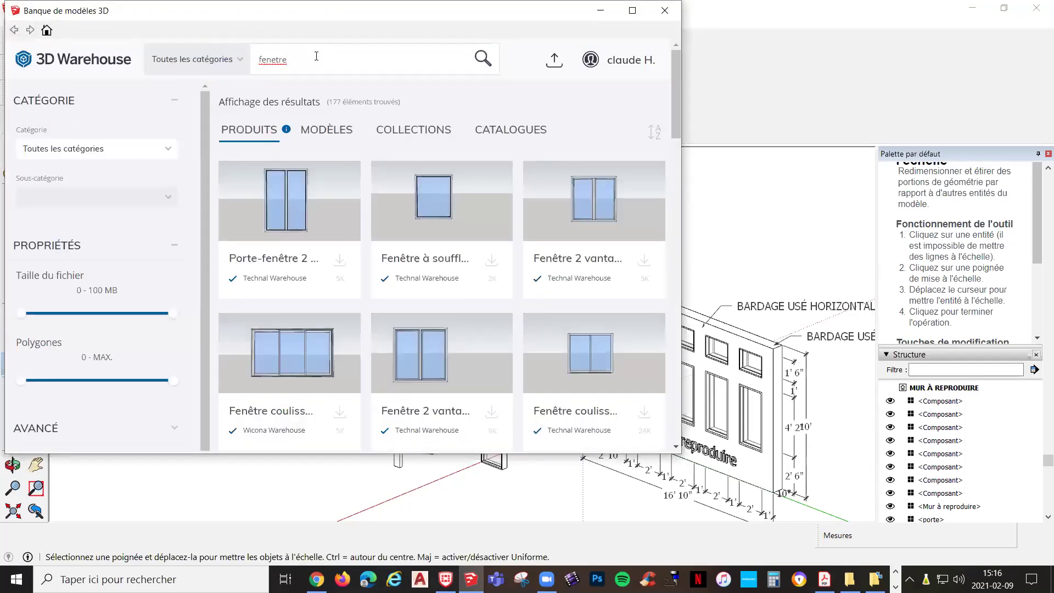
pyautogui.click(242, 65)
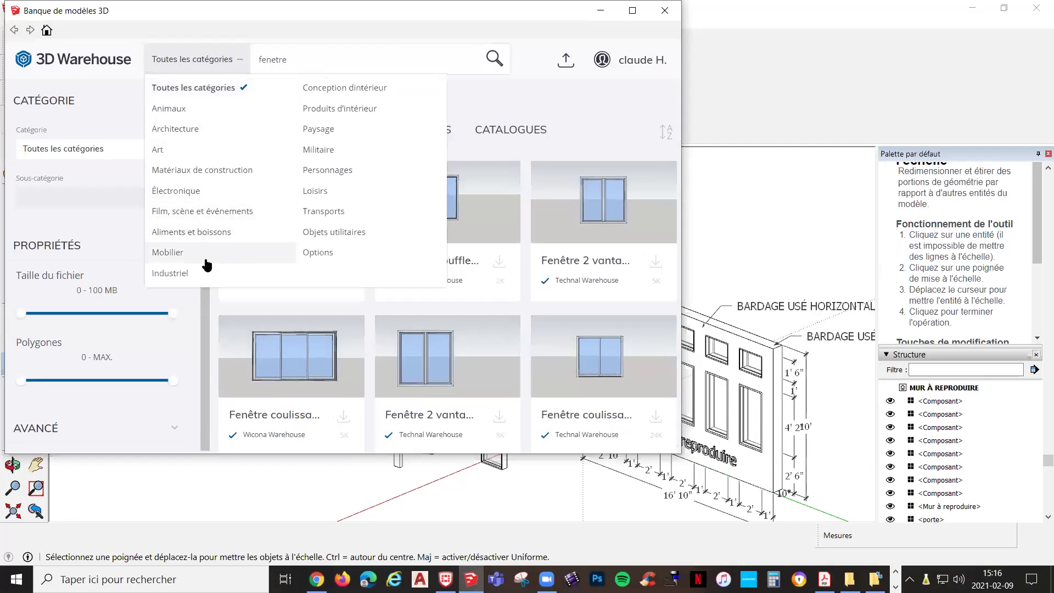